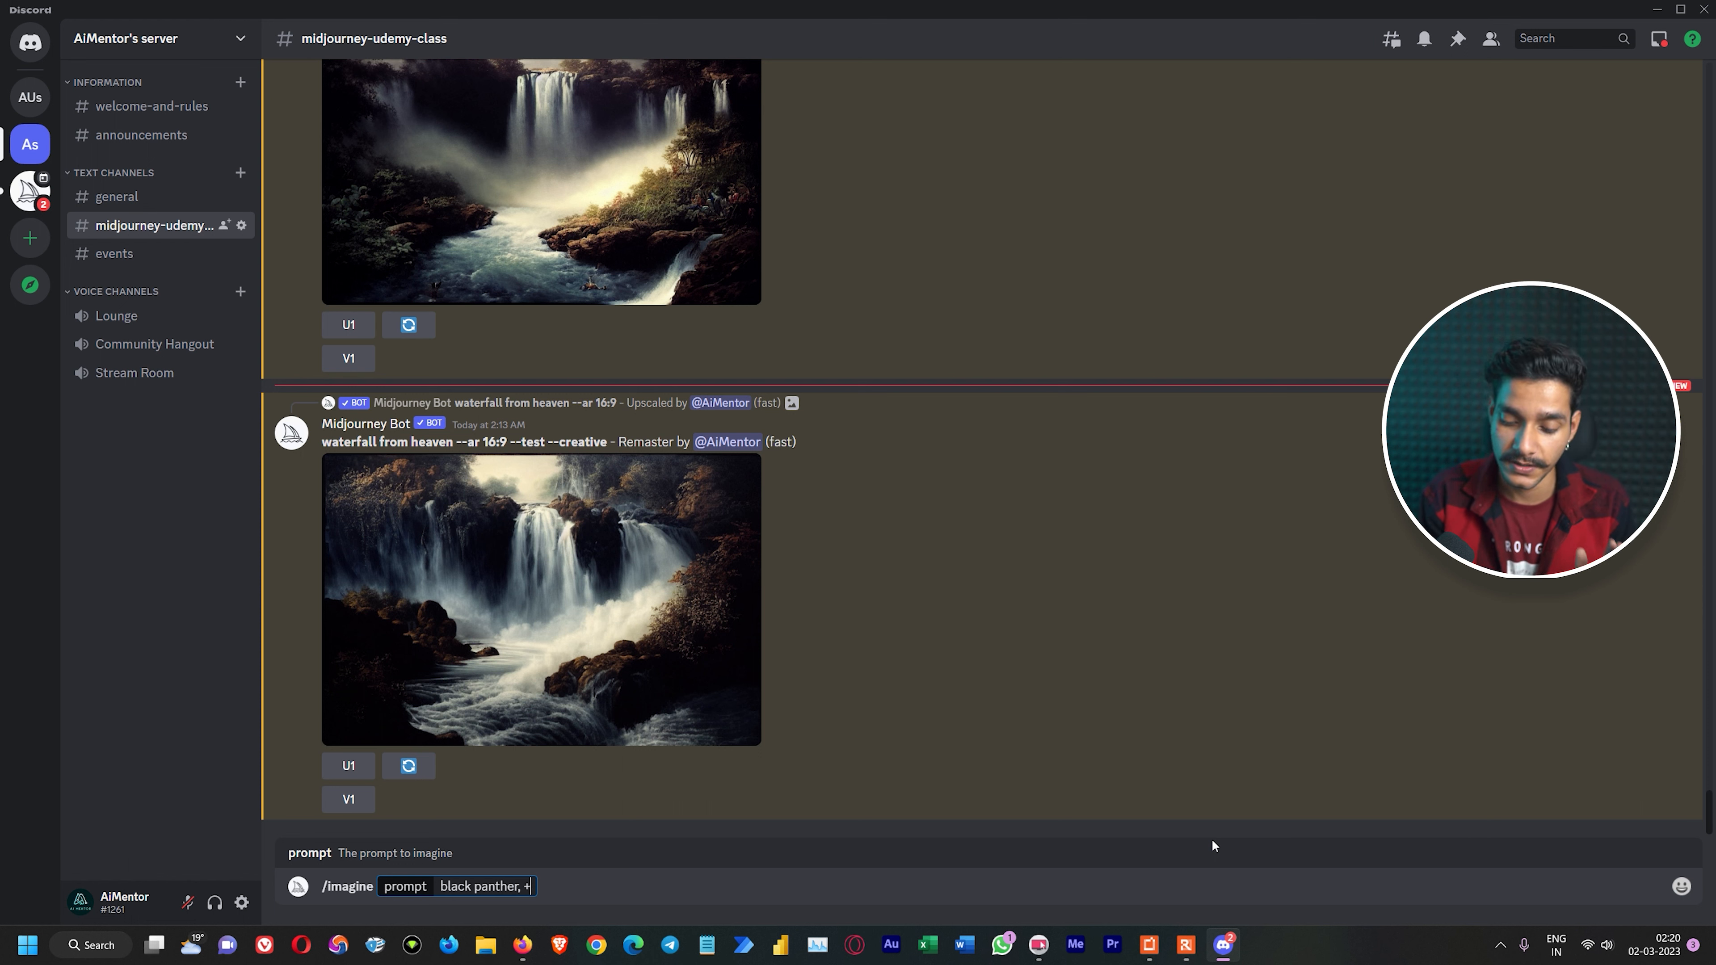
Step: Complete the imagine prompt as "black panther, misty forest, full moon, night --ar 4:3" and submit it
{"action": "key", "text": "BackSpace"}
{"action": "key", "text": "BackSpace"}
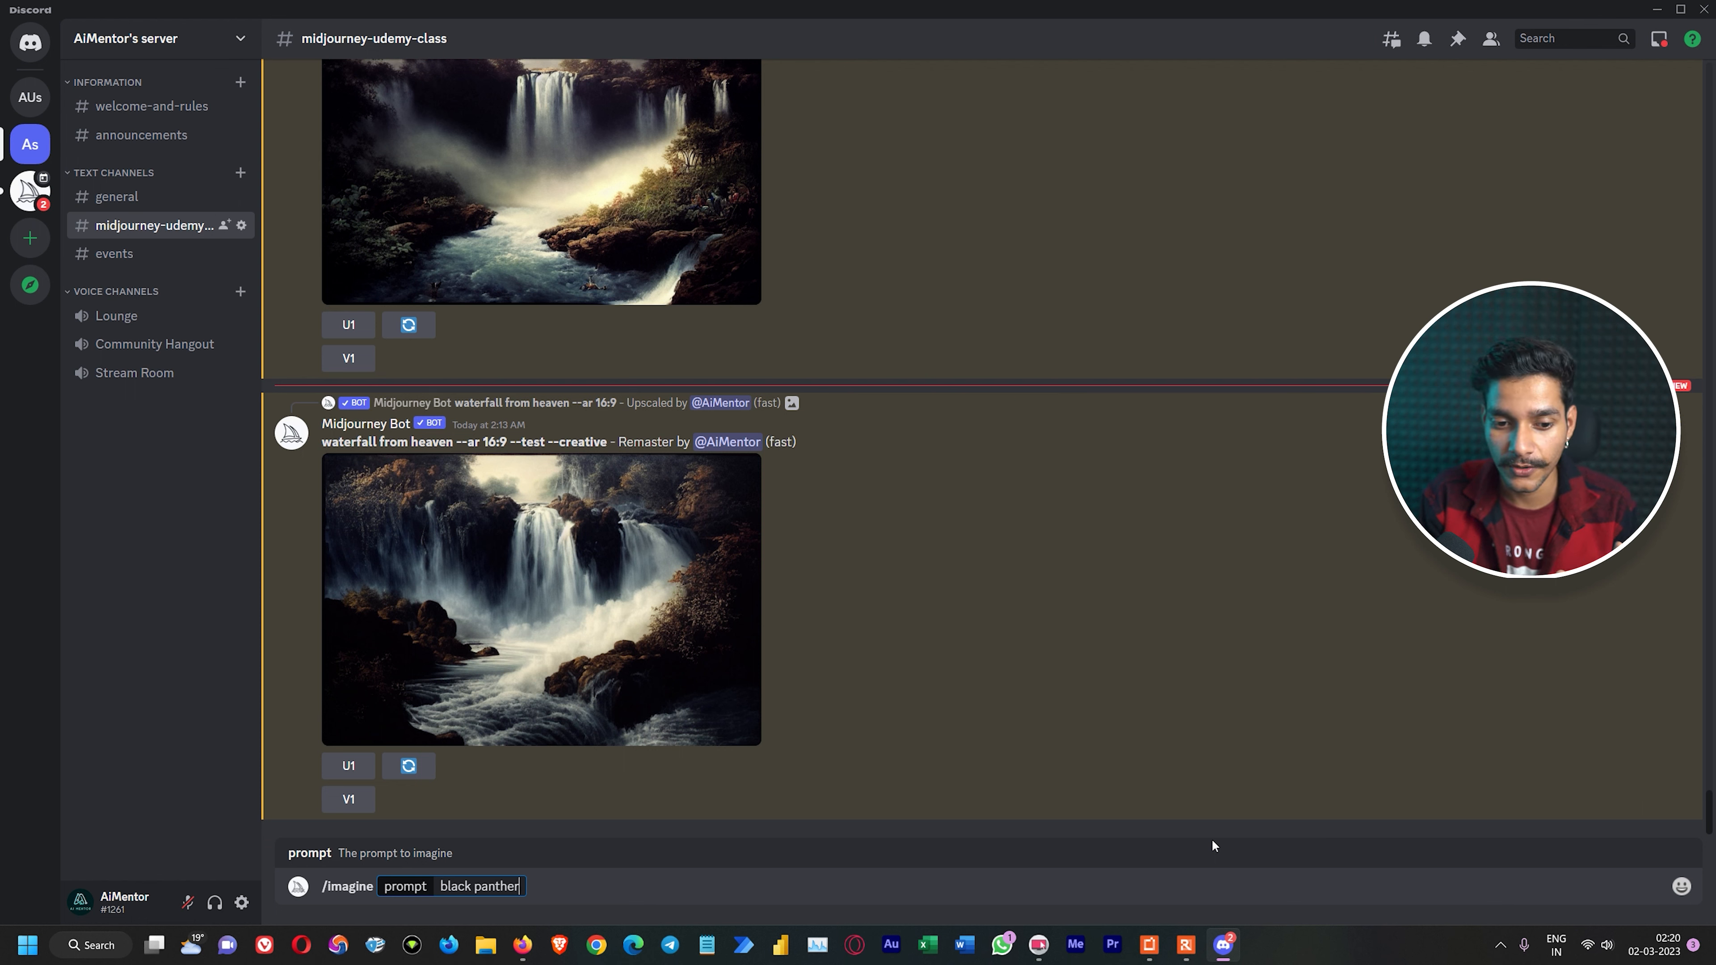
{"action": "type", "text": ", "}
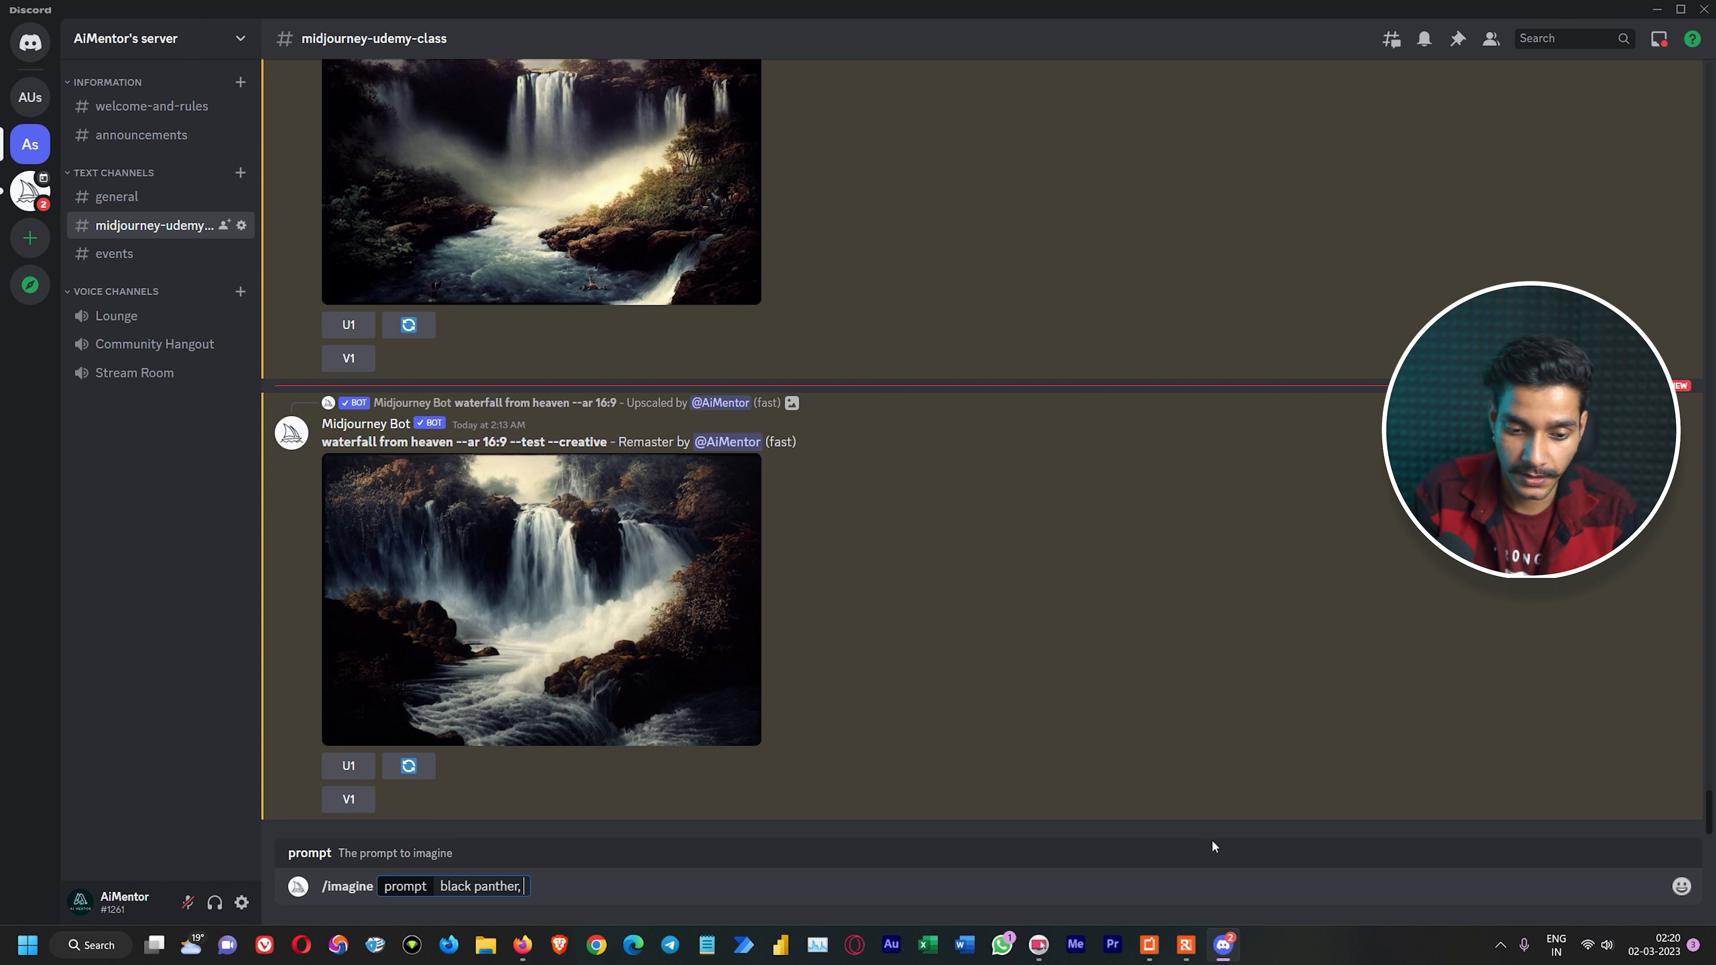
{"action": "type", "text": "misty for"}
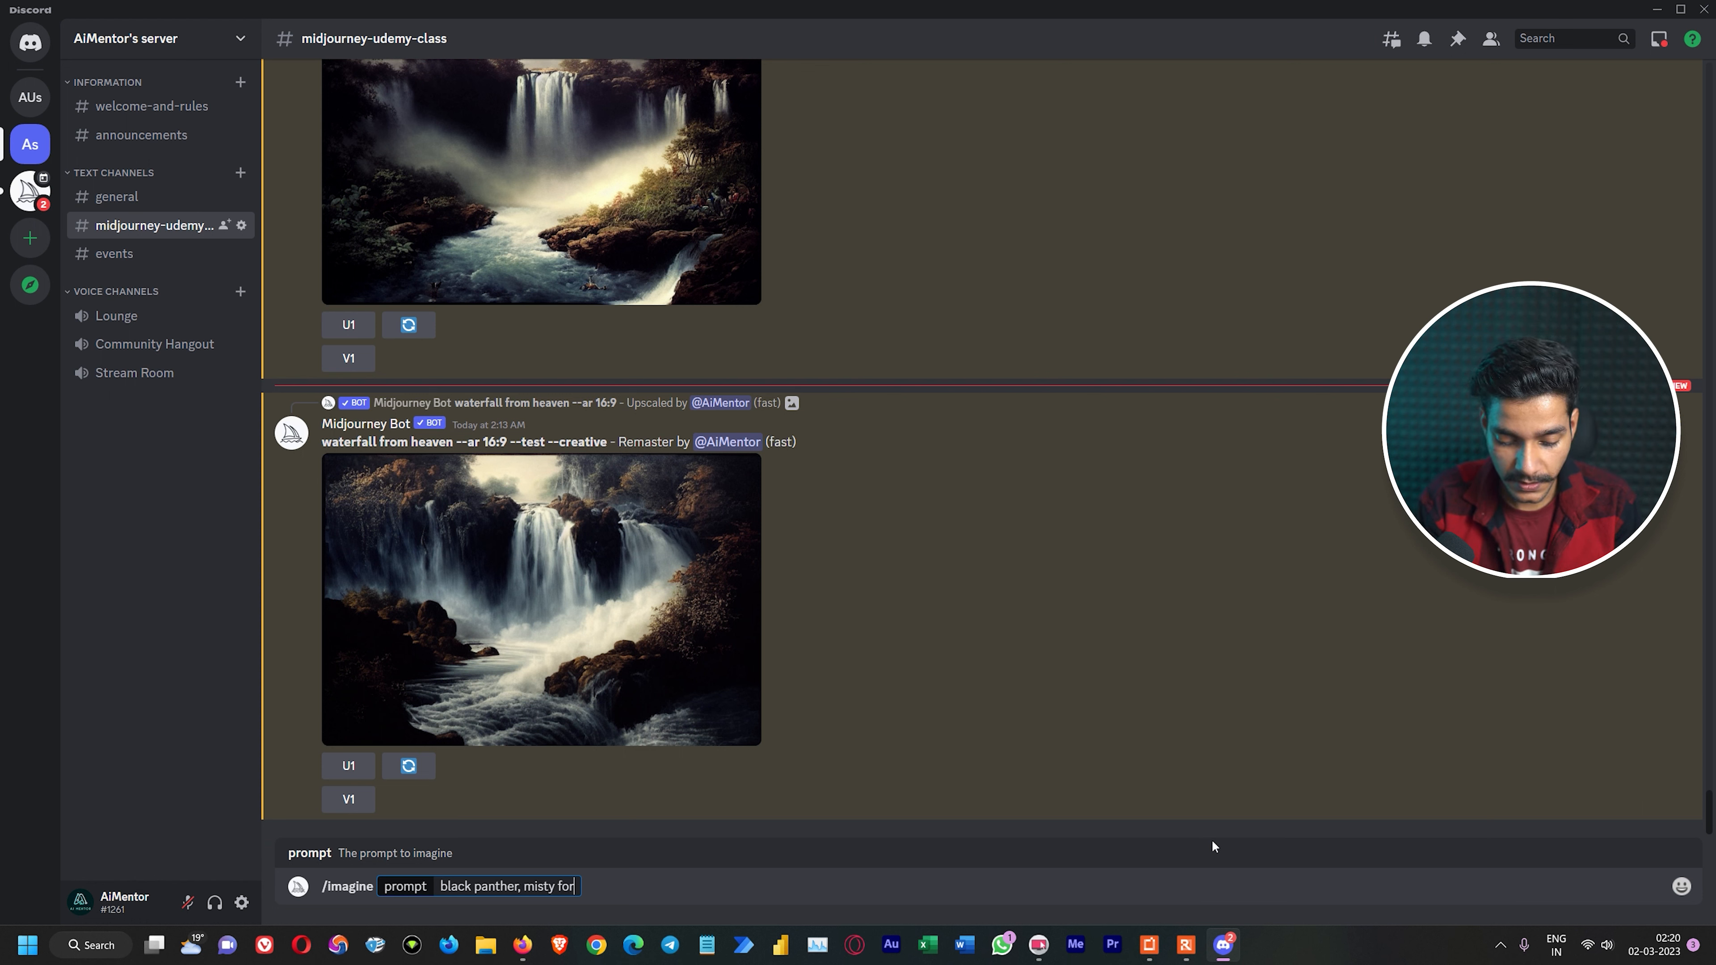
{"action": "type", "text": "est, full moon, nidht --"}
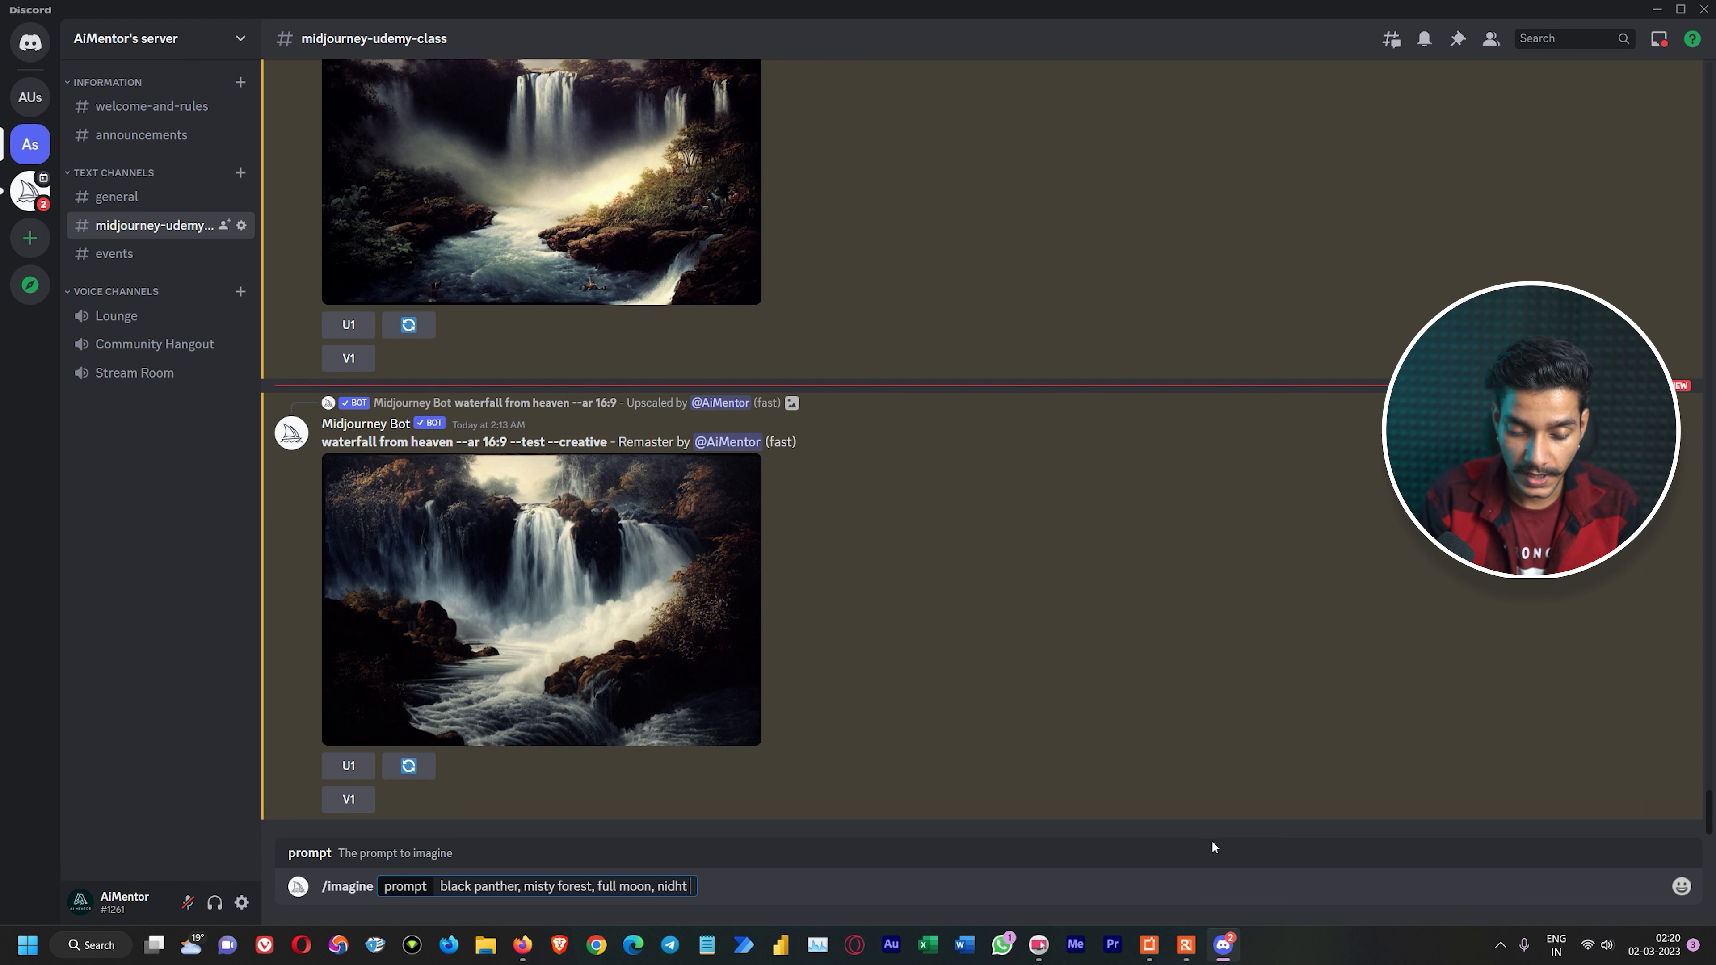
{"action": "key", "text": "BackSpace"}
{"action": "key", "text": "BackSpace"}
{"action": "key", "text": "BackSpace"}
{"action": "key", "text": "BackSpace"}
{"action": "key", "text": "BackSpace"}
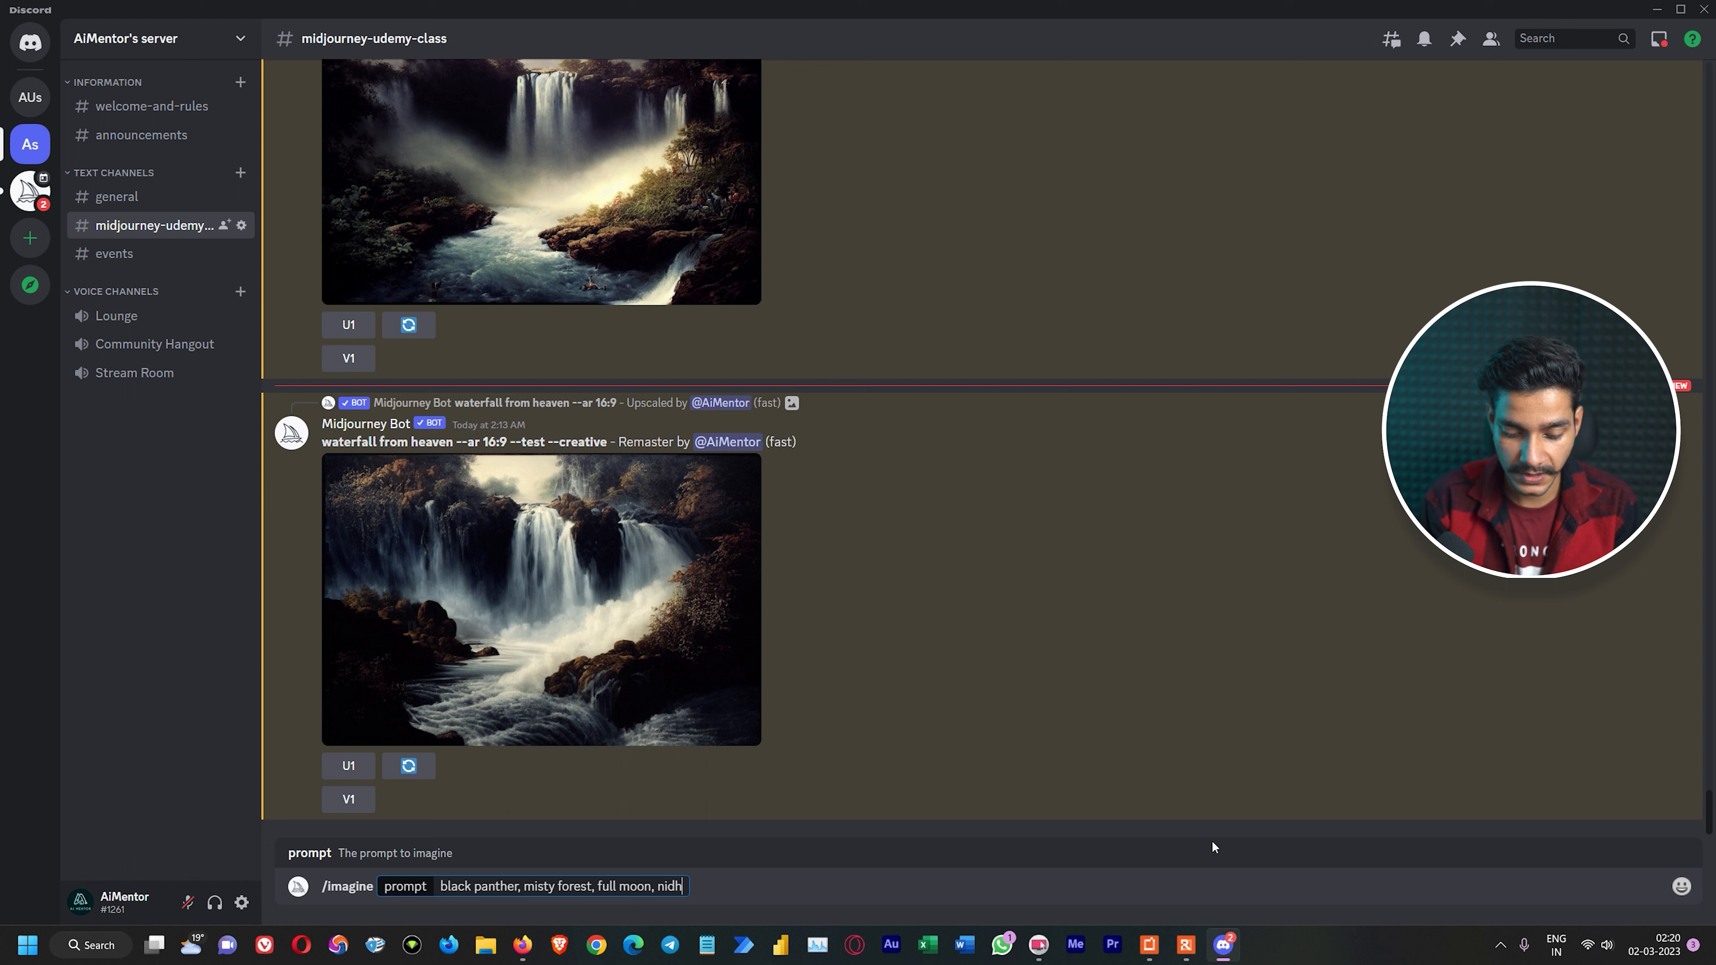
{"action": "type", "text": "gt"}
{"action": "key", "text": "BackSpace"}
{"action": "key", "text": "BackSpace"}
{"action": "key", "text": "BackSpace"}
{"action": "type", "text": "ght --"}
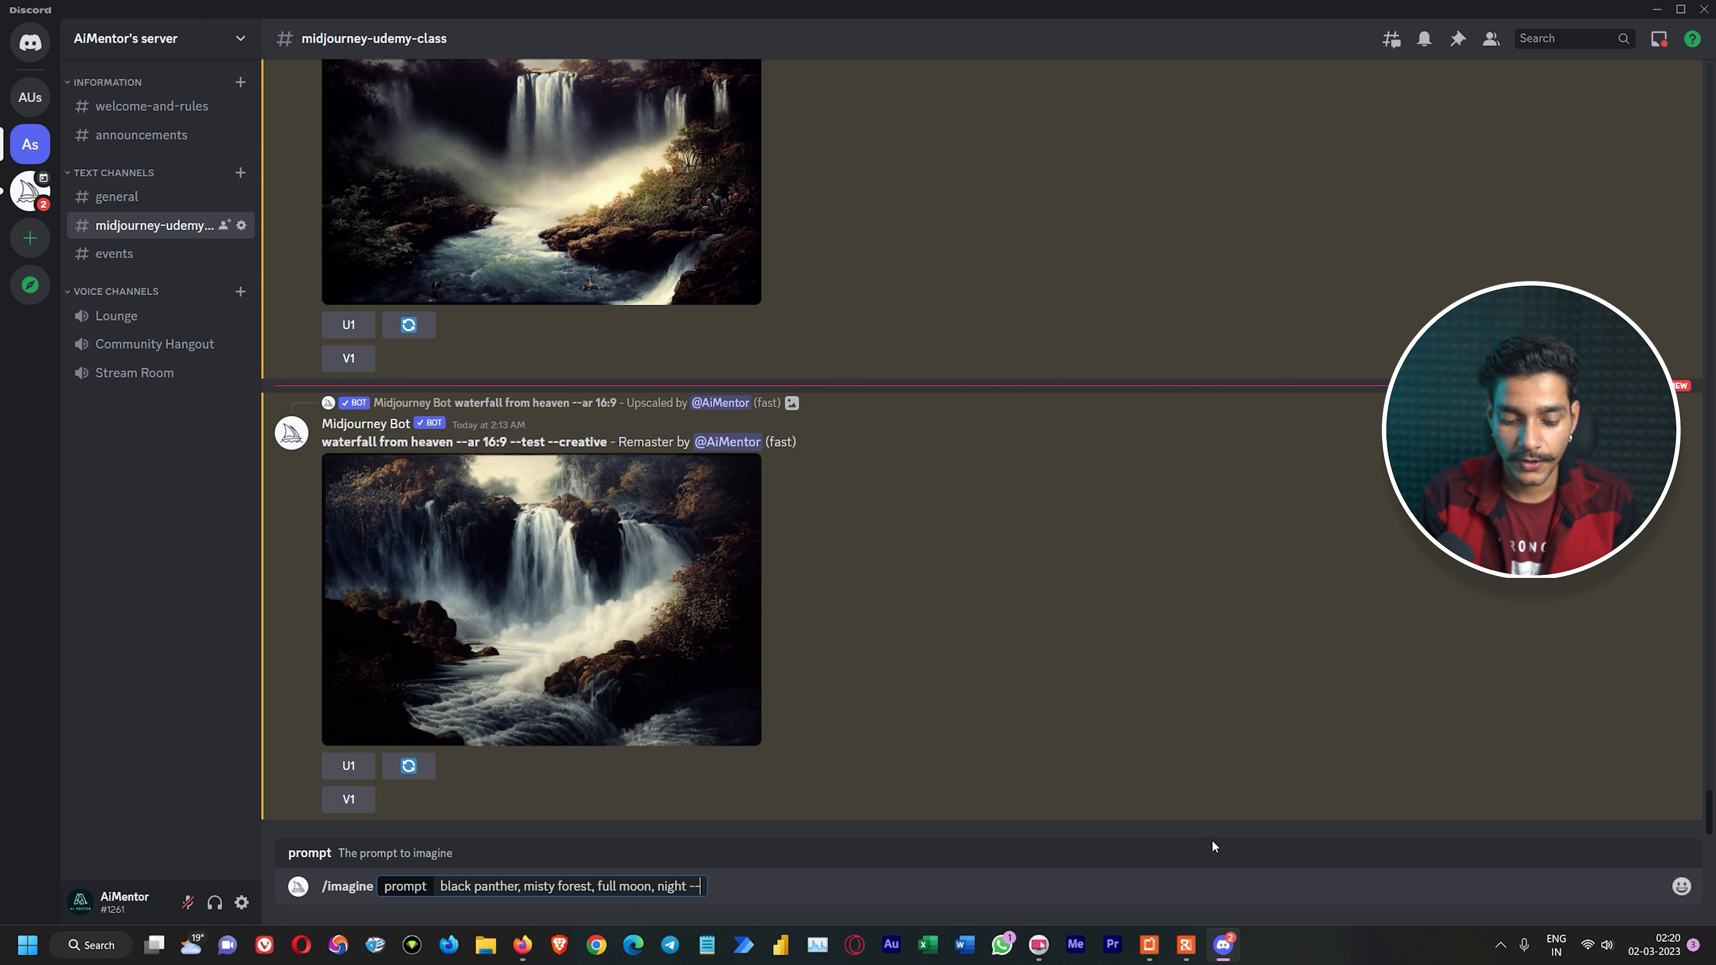
{"action": "type", "text": "ar 4:3"}
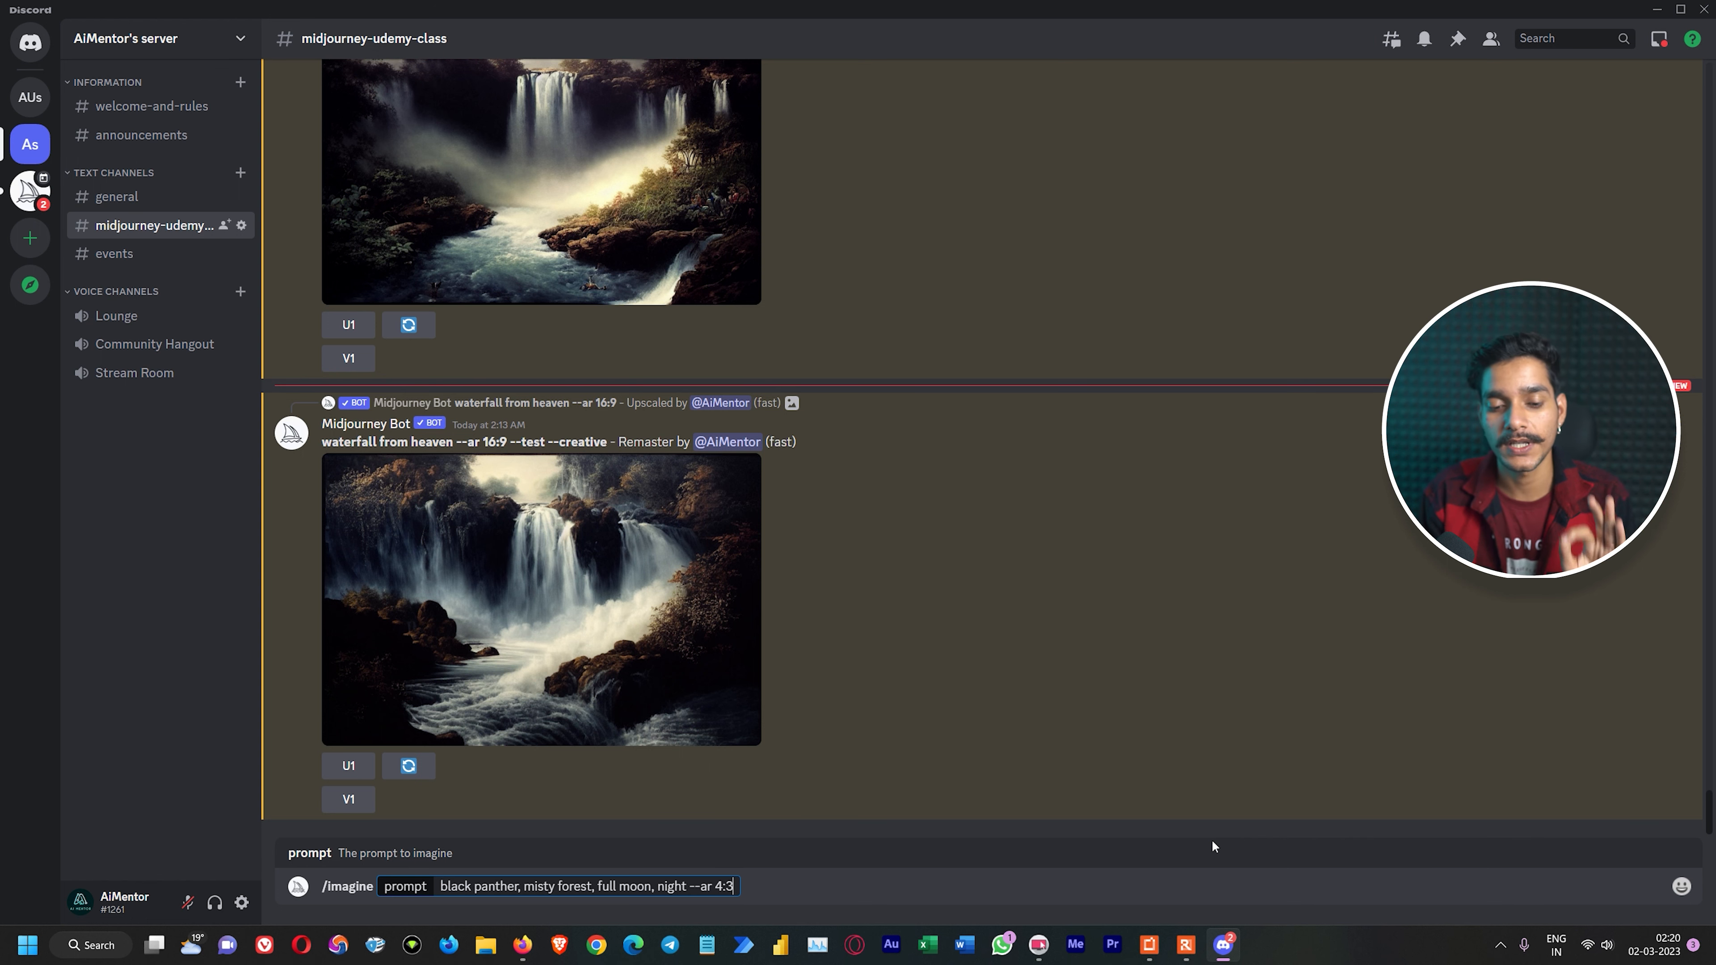
{"action": "key", "text": "Return"}
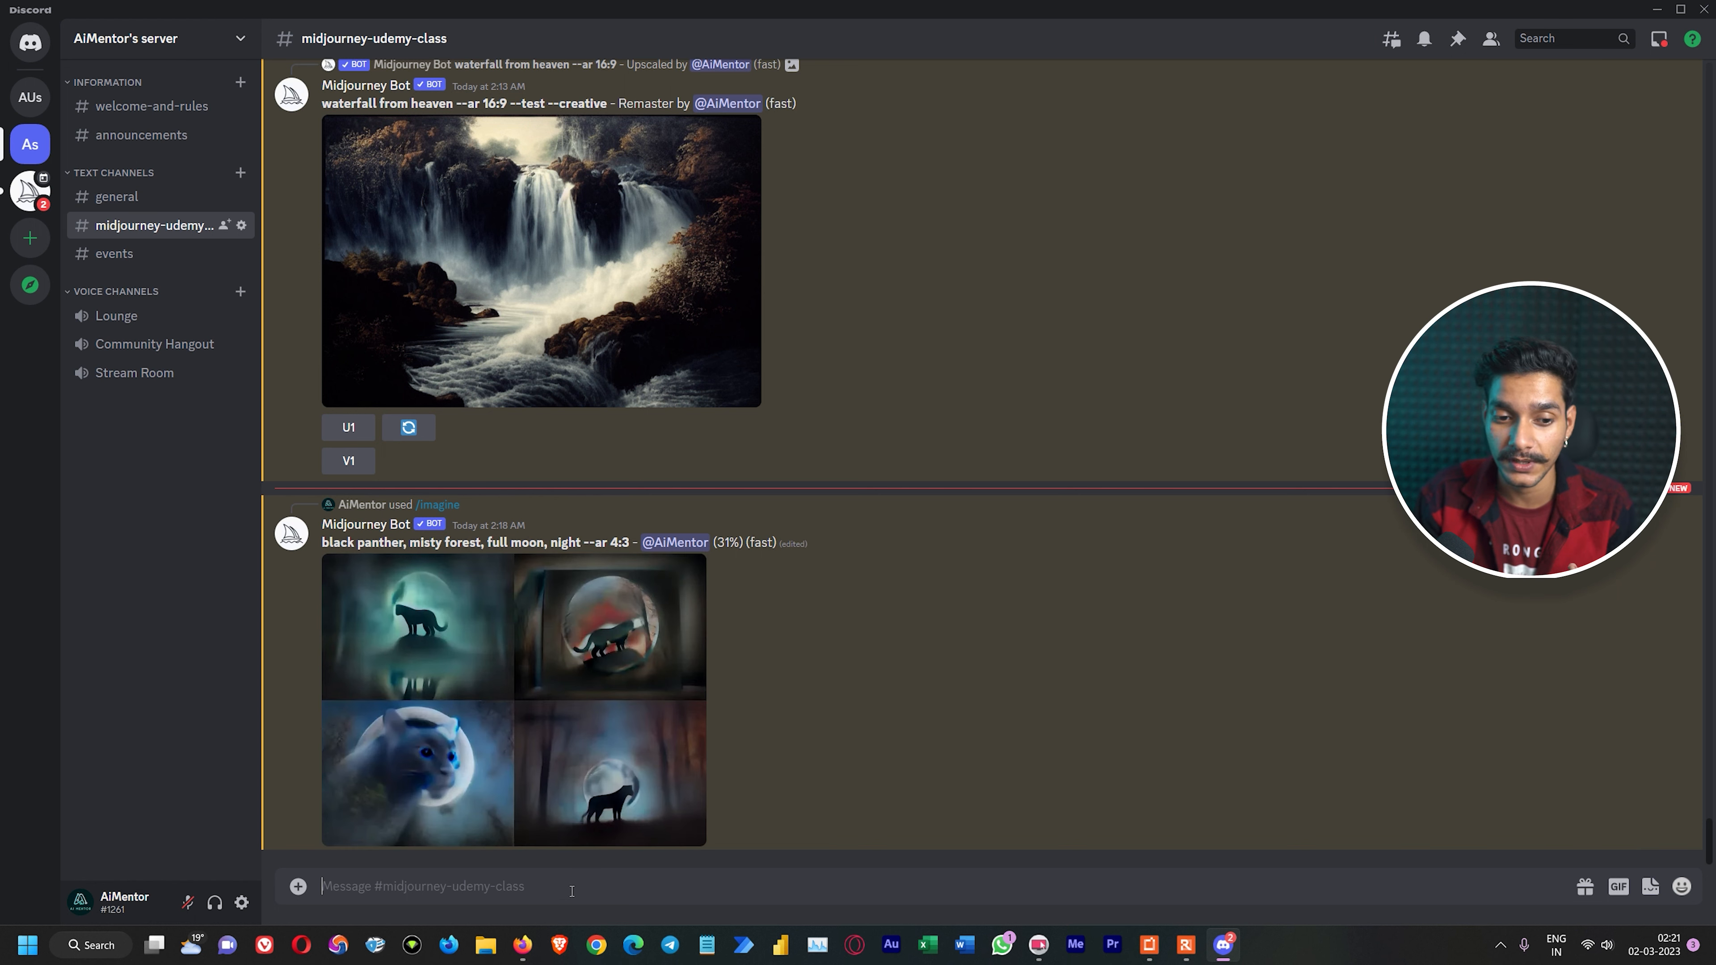
Step: Post "a black panther in misty tropical forest at full moon night" as a plain message in the channel
{"action": "type", "text": "a"}
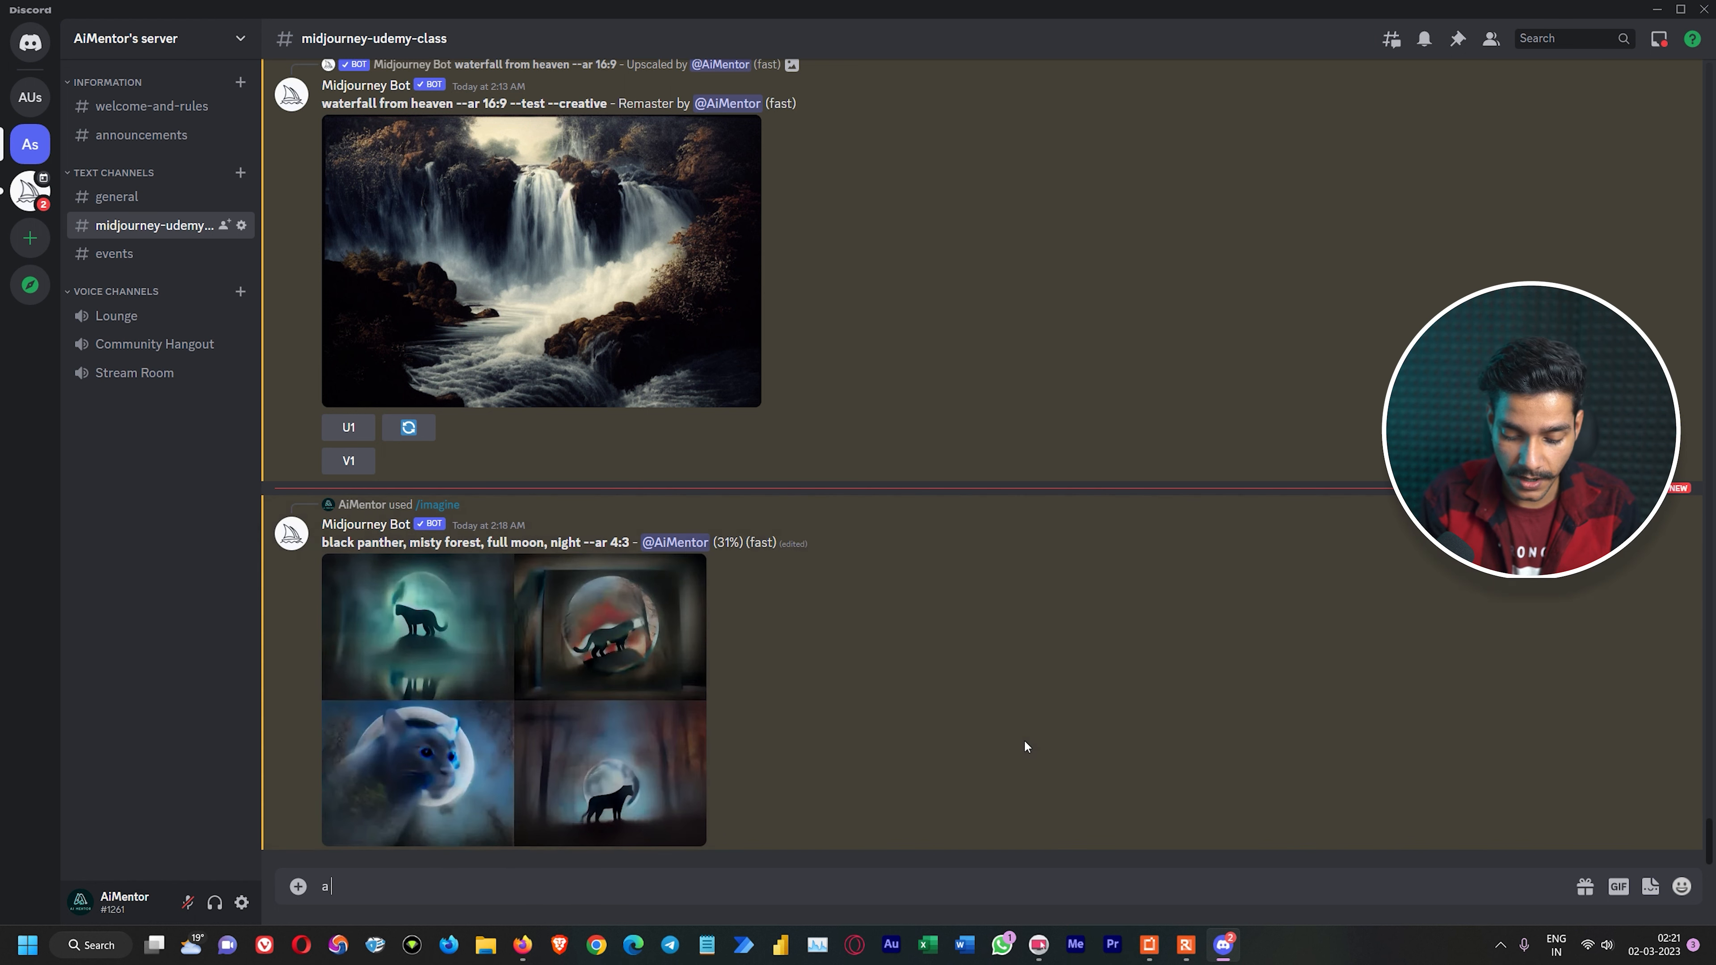
{"action": "type", "text": " black panther in "}
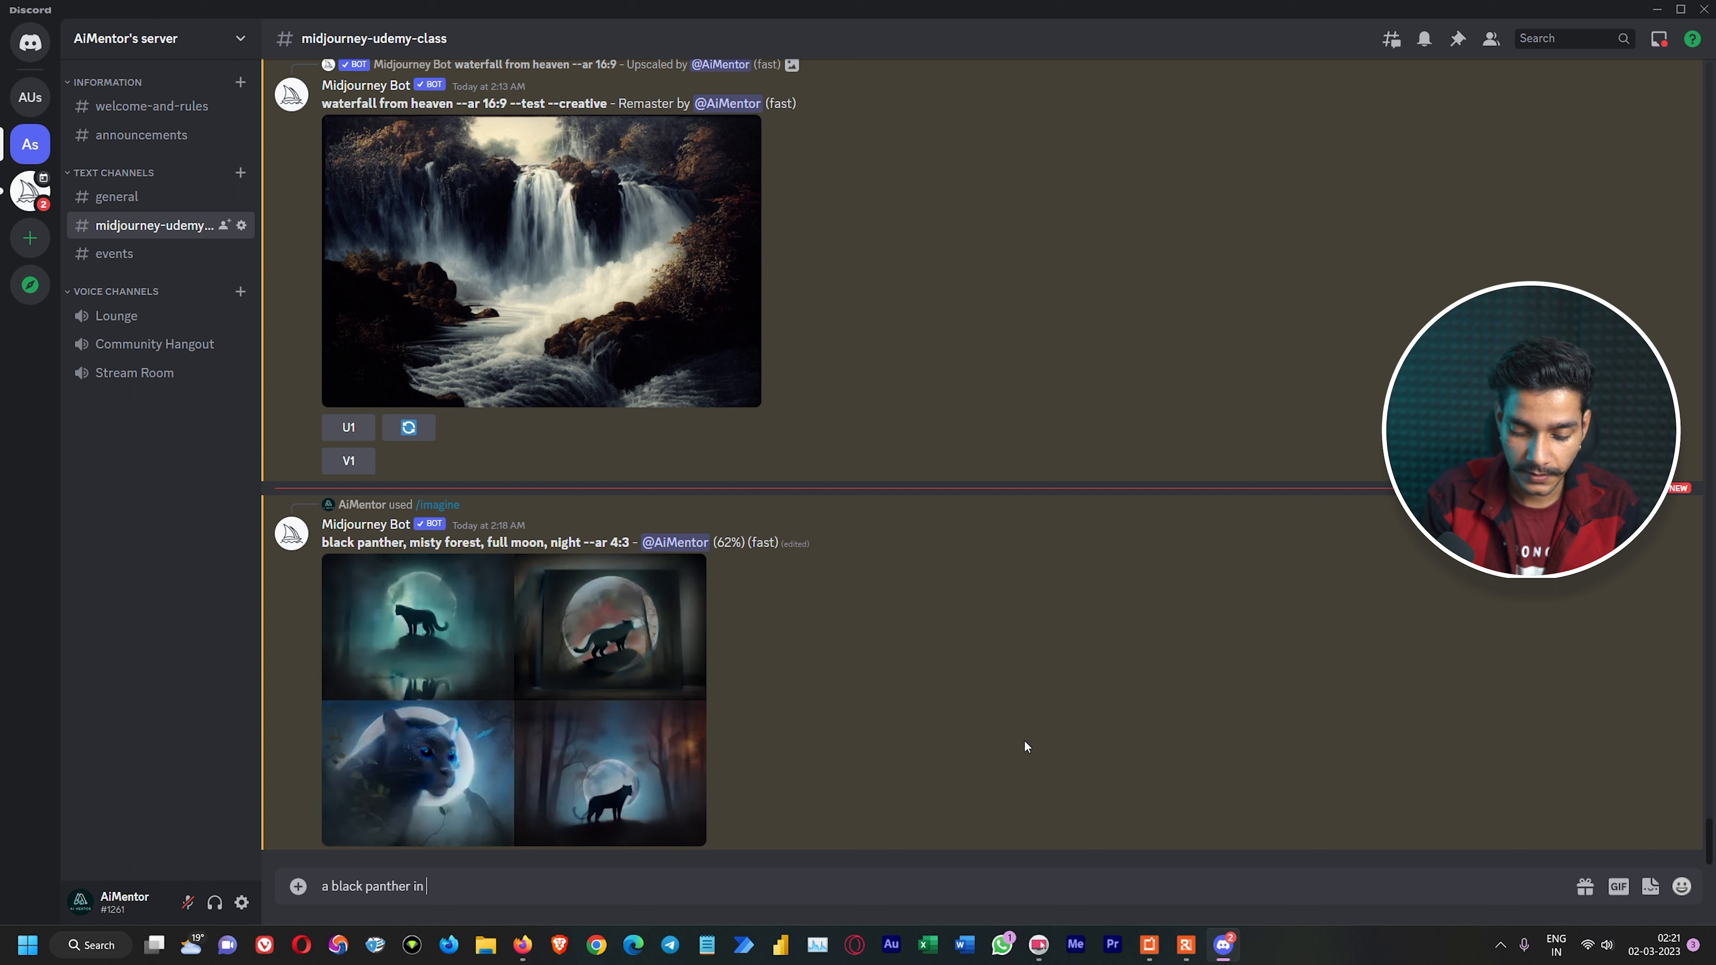
{"action": "type", "text": "misty tro"}
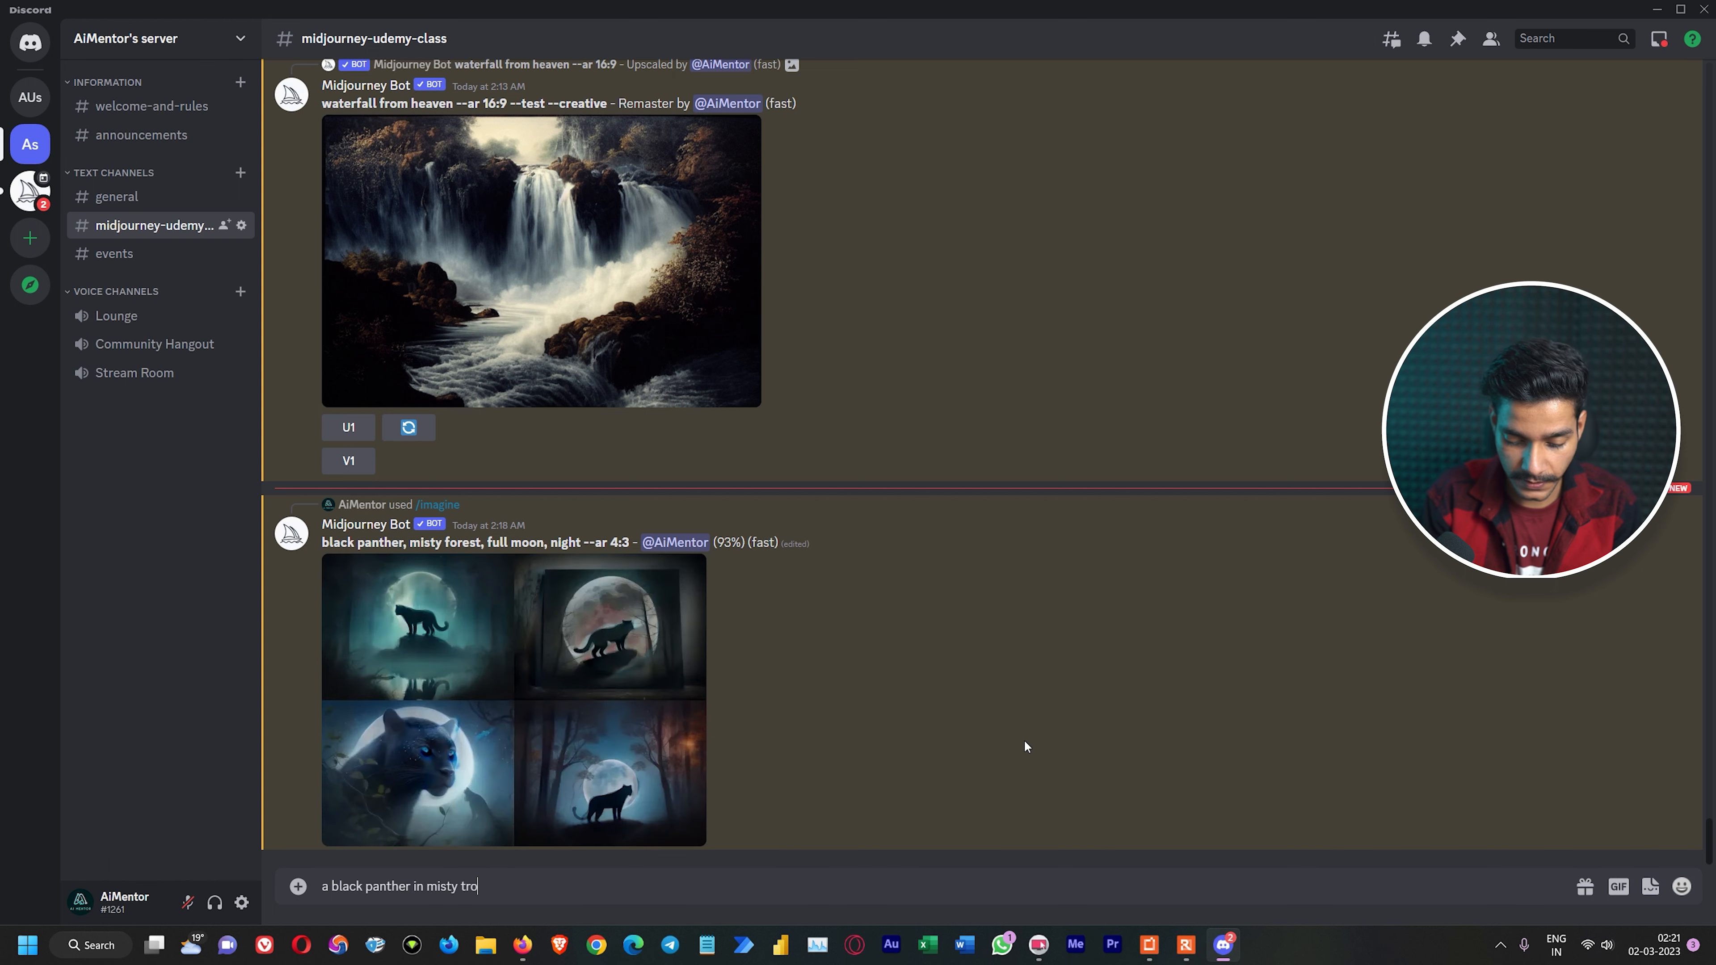
{"action": "type", "text": "pical forest at full moon night"}
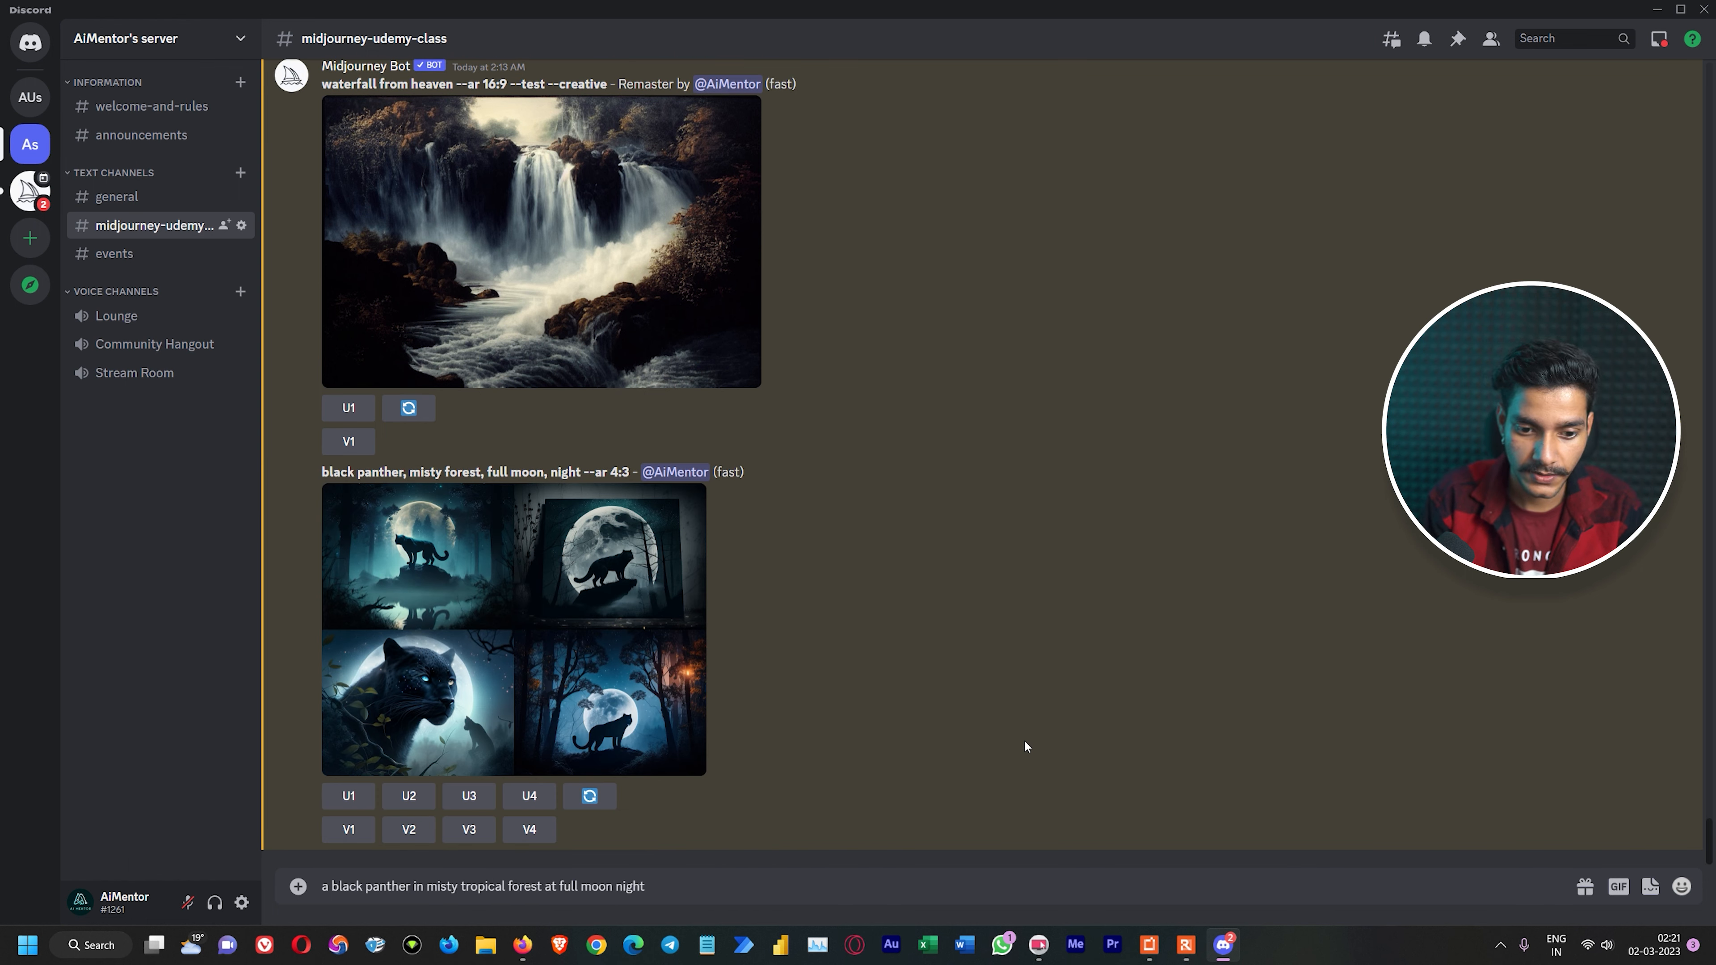
{"action": "key", "text": "Return"}
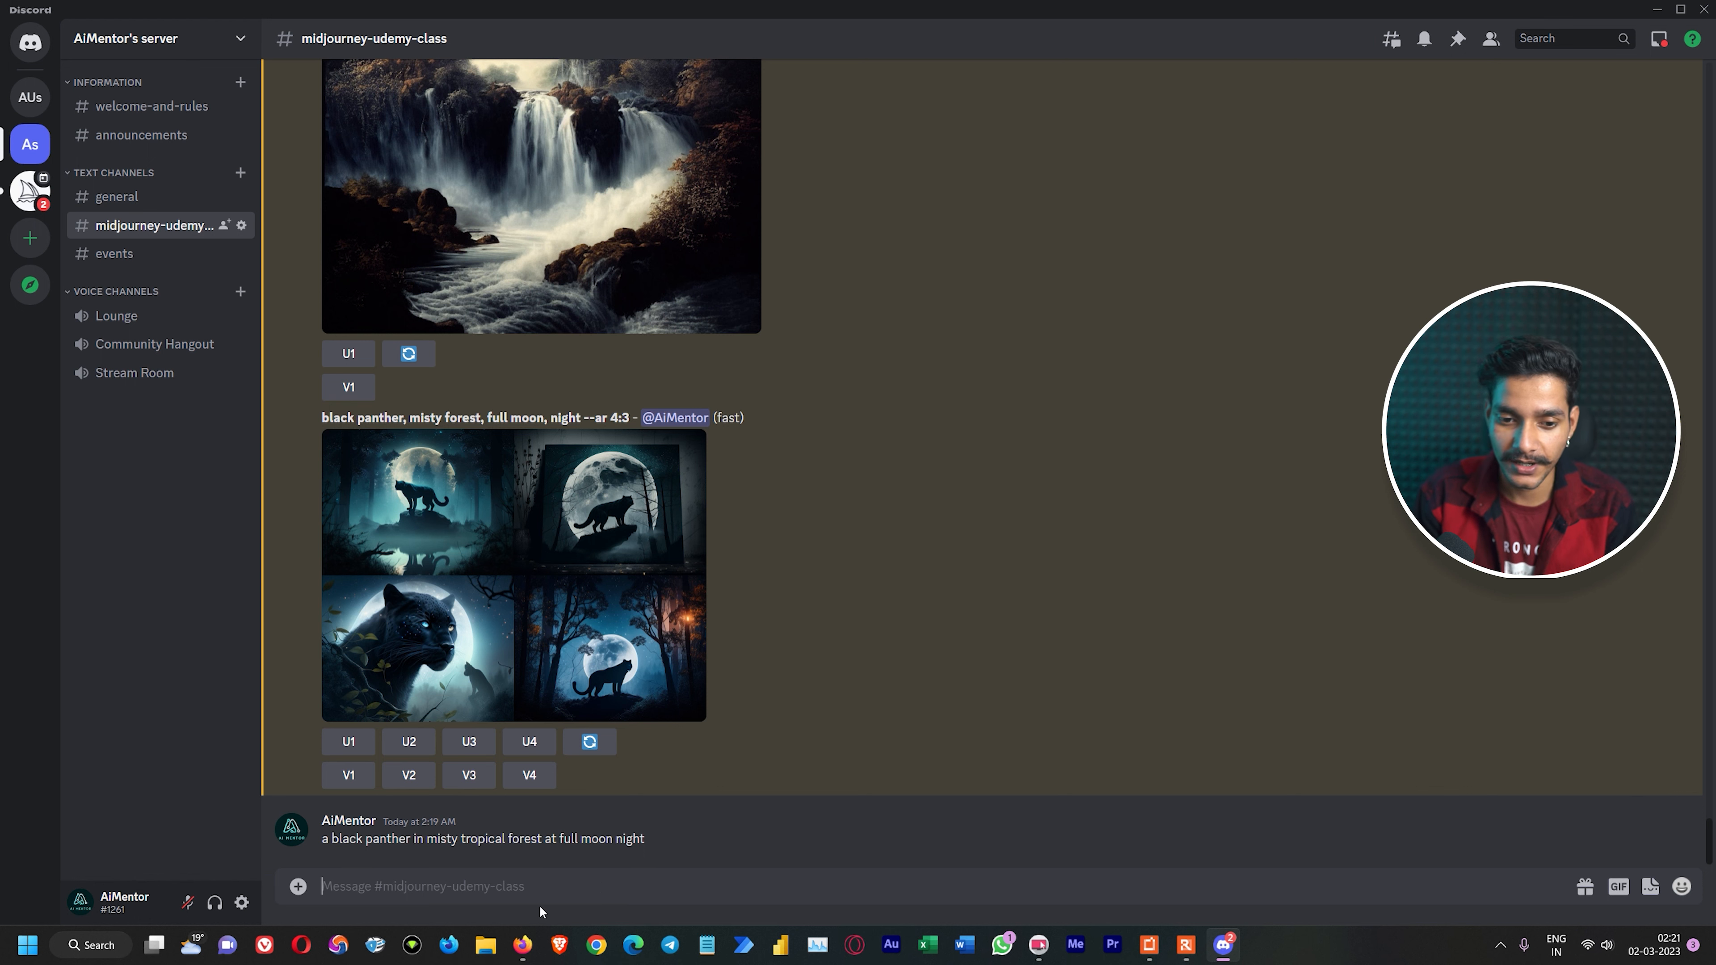
Step: Copy the posted tropical forest sentence and submit it as an /imagine prompt without any parameters
{"action": "triple_click", "coordinate": [313, 848]}
{"action": "key", "text": "ctrl+c"}
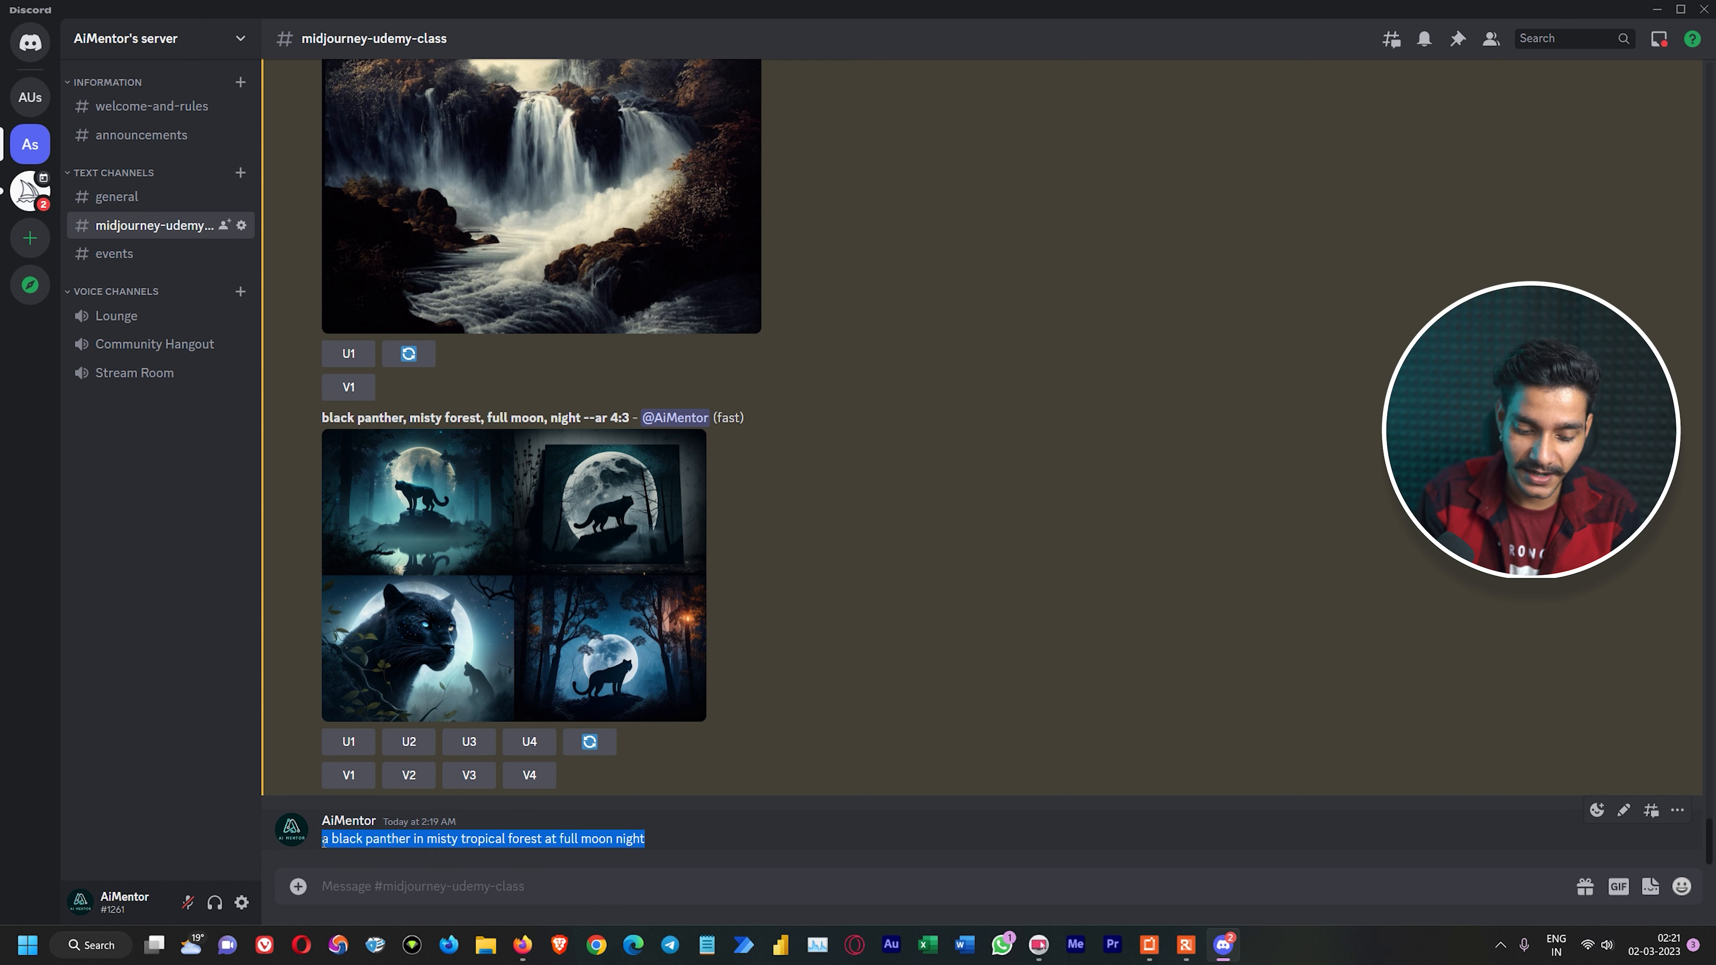
{"action": "left_click", "coordinate": [432, 892]}
{"action": "type", "text": "/imagine"}
{"action": "left_click", "coordinate": [447, 808]}
{"action": "key", "text": "ctrl+v"}
{"action": "key", "text": "Return"}
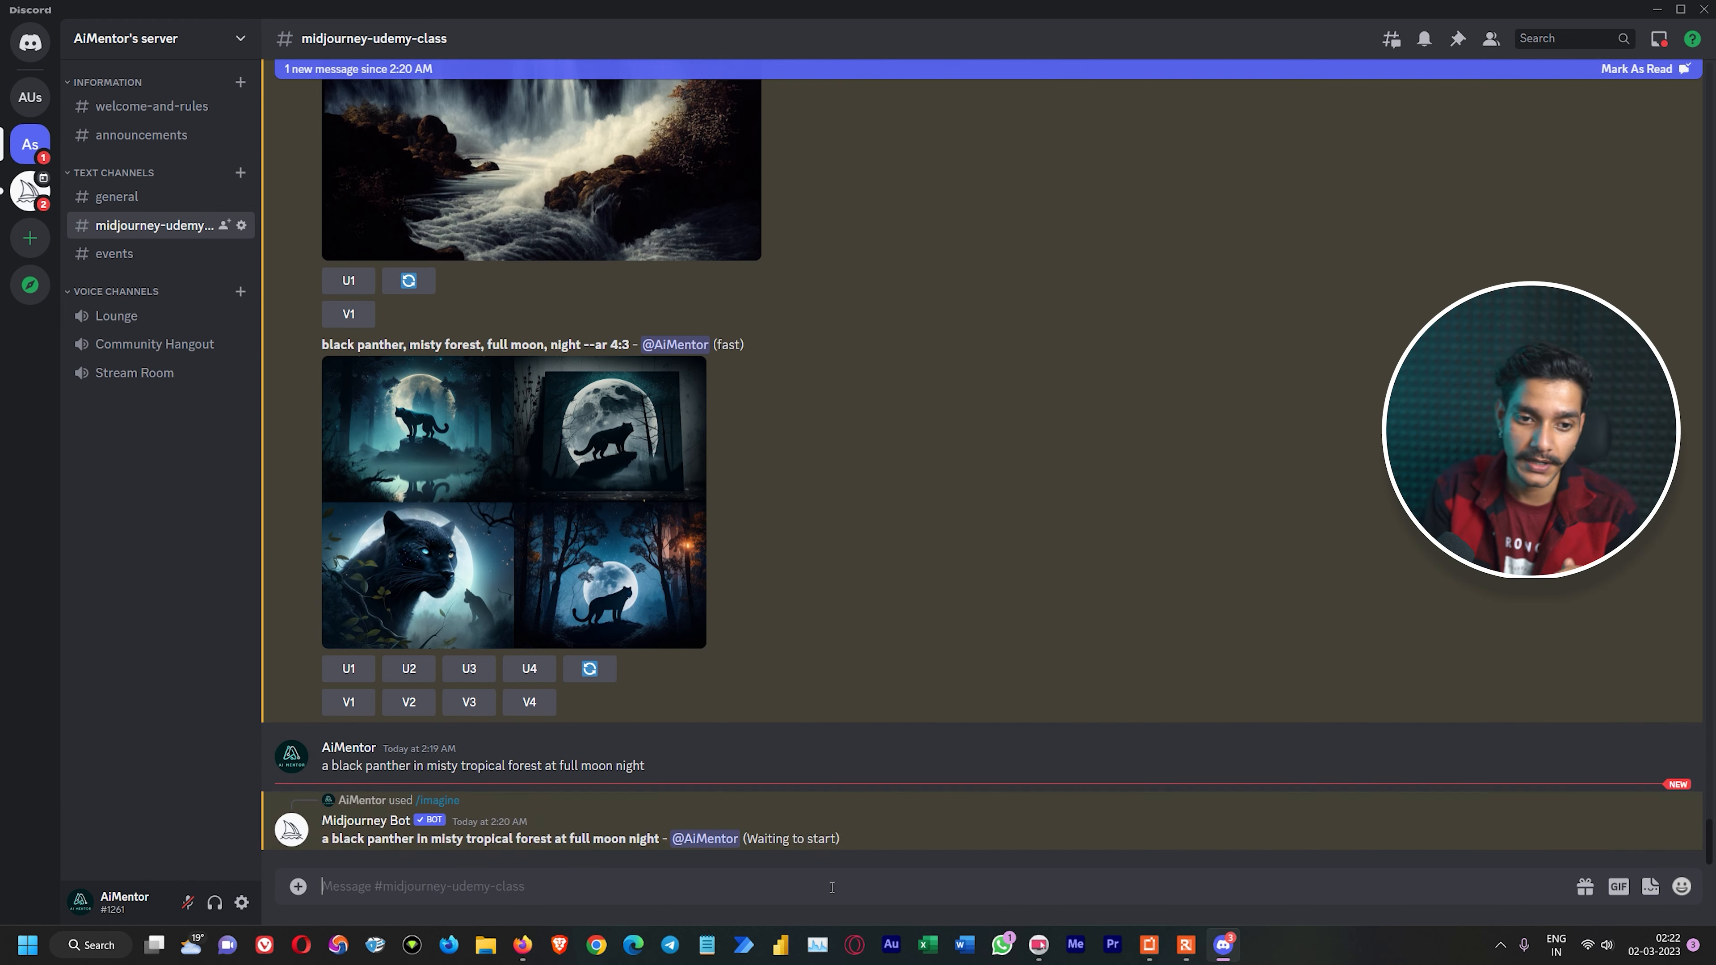
Step: Compare the enlarged image grids from the comma-separated 4:3 prompt and the full-sentence tropical forest prompt
{"action": "left_click", "coordinate": [550, 444]}
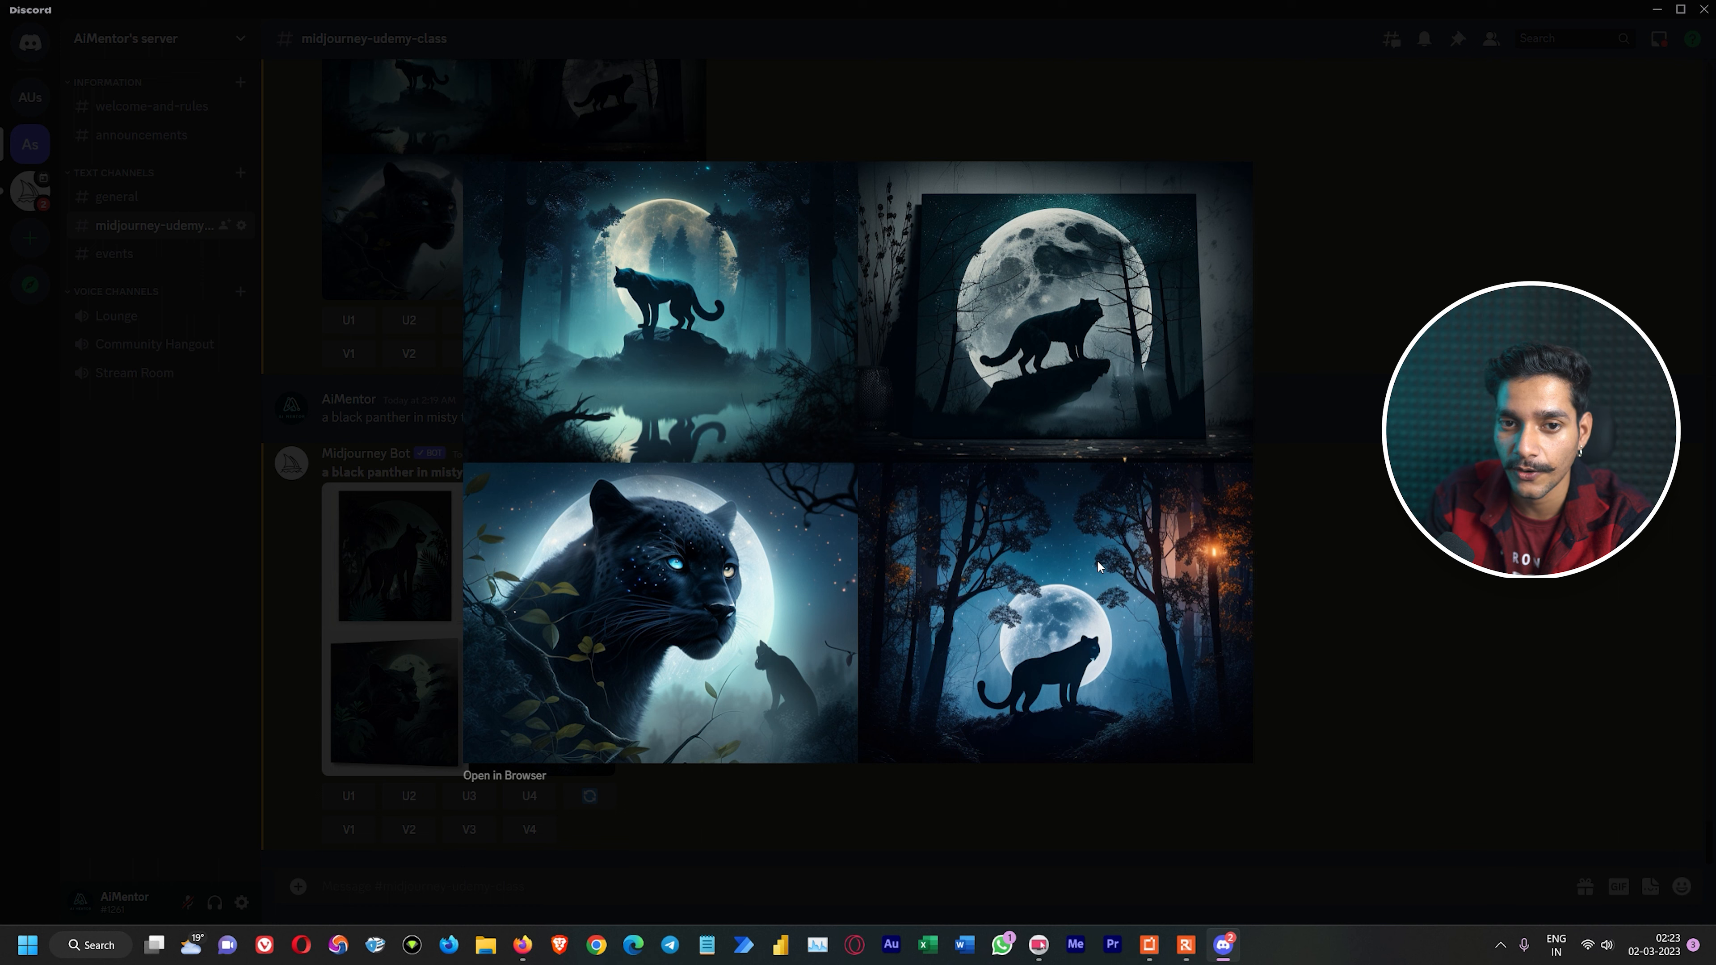
{"action": "left_click", "coordinate": [1418, 567]}
{"action": "scroll", "coordinate": [608, 636], "scroll_direction": "up", "scroll_amount": 3}
{"action": "scroll", "coordinate": [401, 635], "scroll_direction": "down", "scroll_amount": 3}
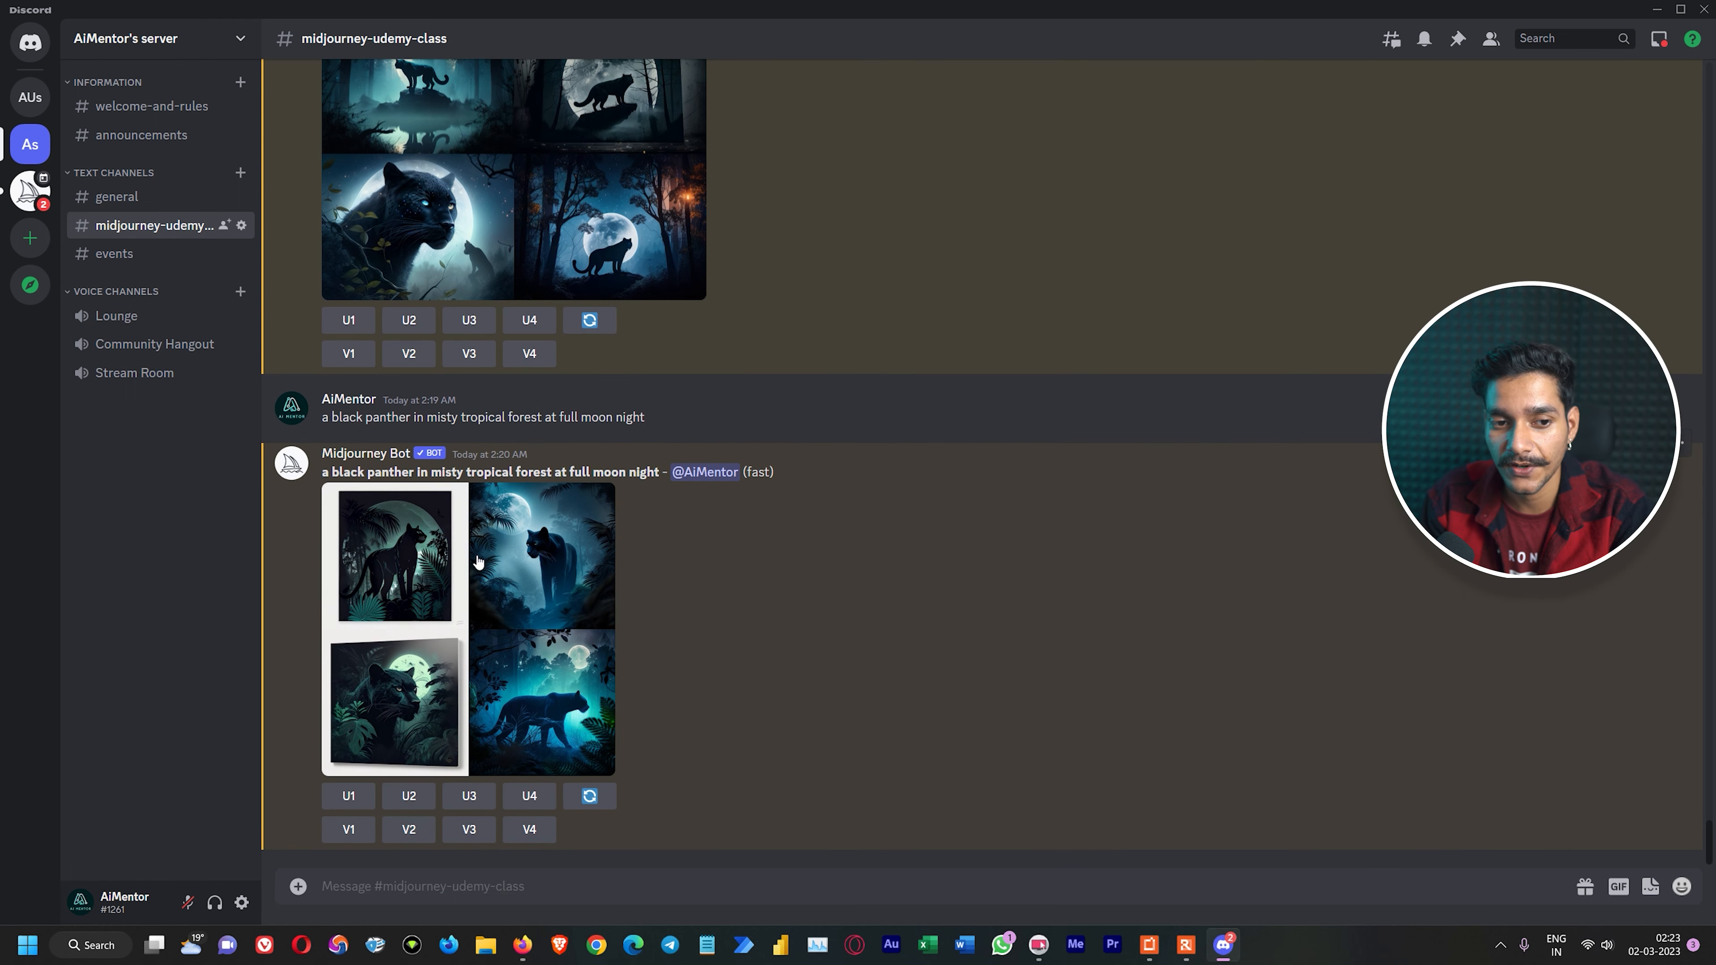
{"action": "left_click", "coordinate": [519, 607]}
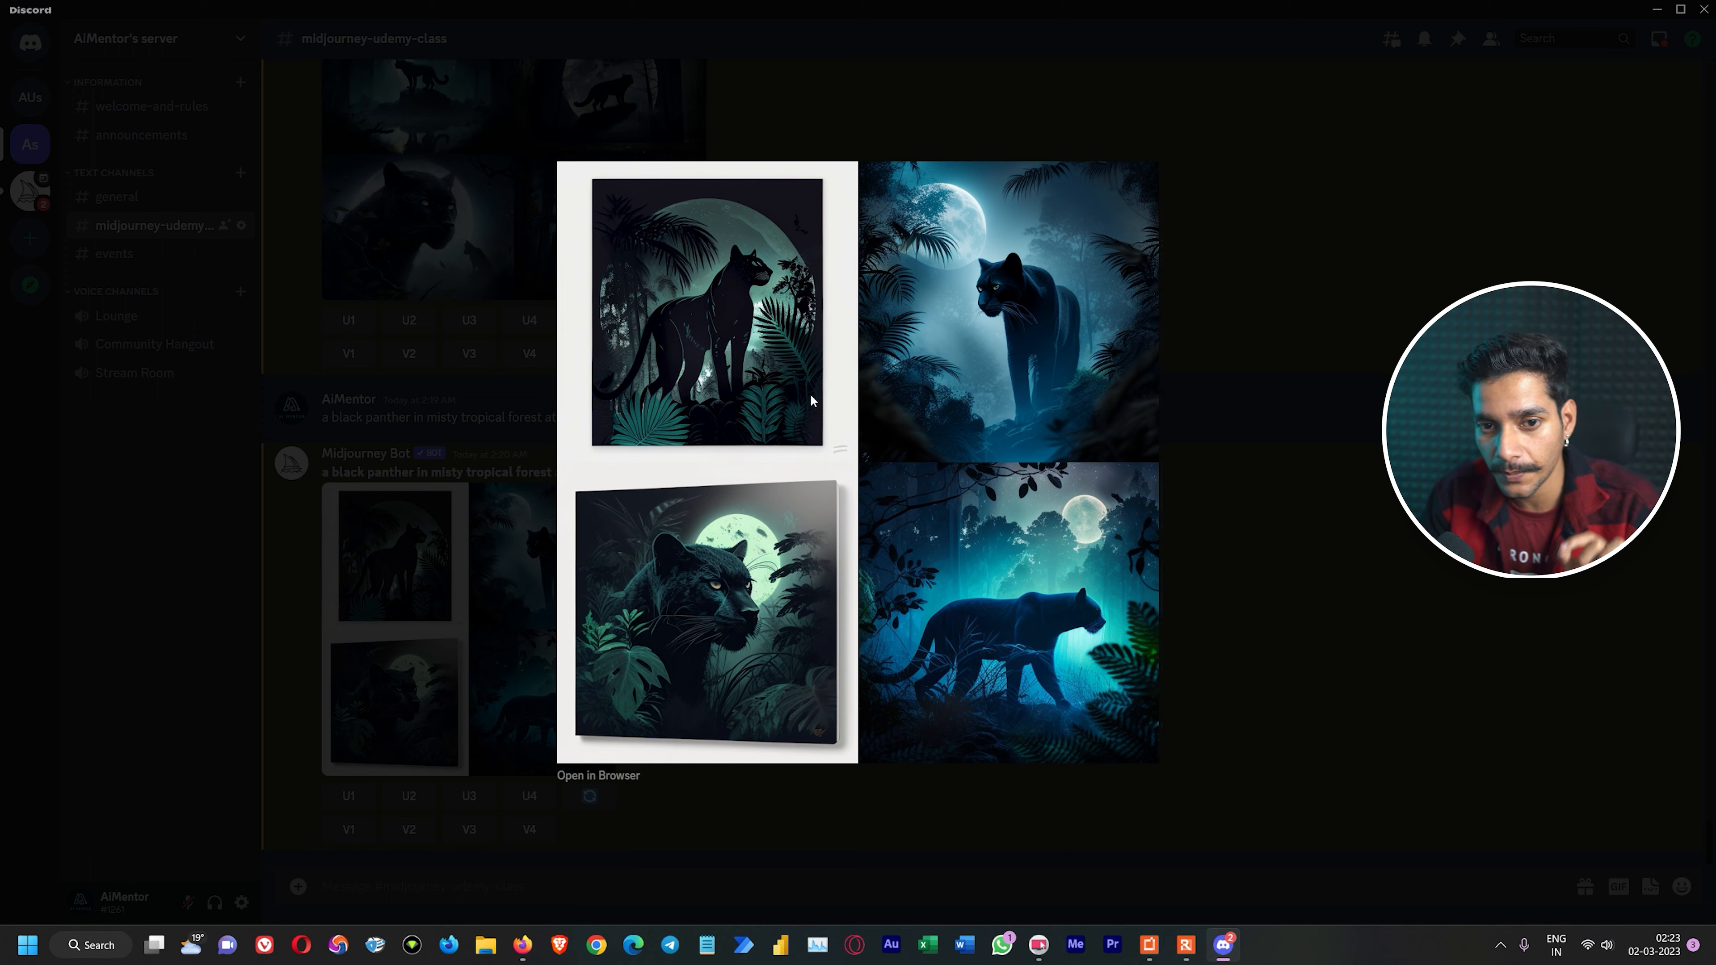
{"action": "left_click", "coordinate": [1318, 430]}
{"action": "scroll", "coordinate": [500, 415], "scroll_direction": "up", "scroll_amount": 3}
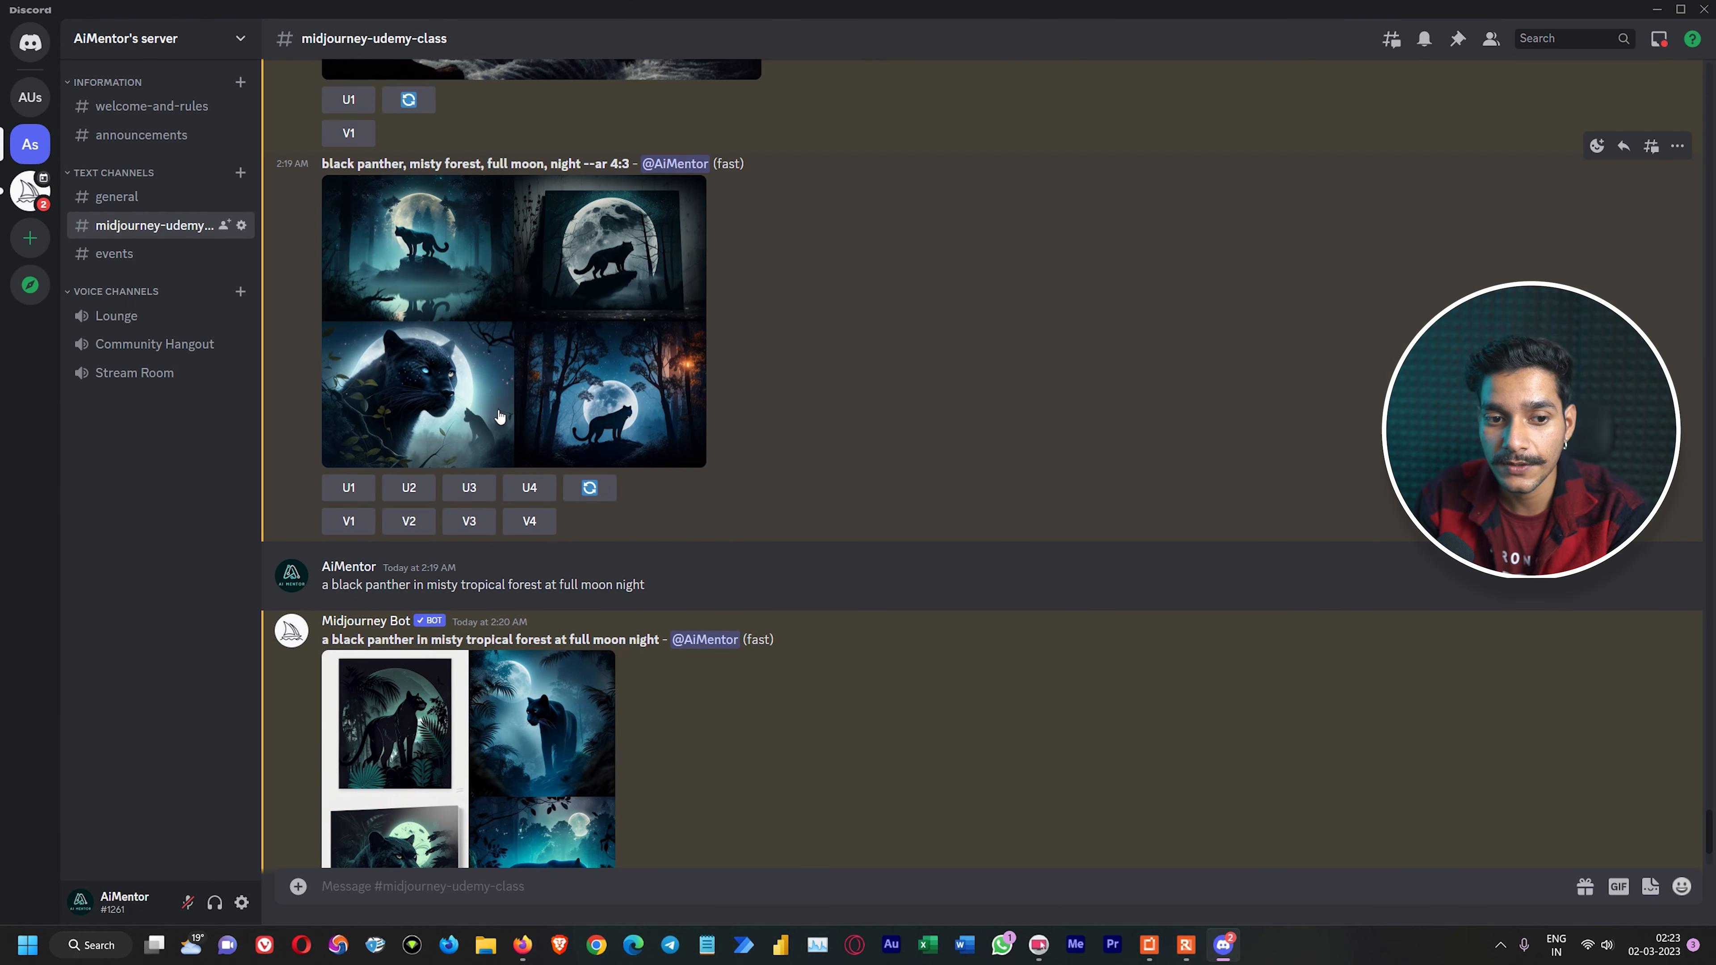
{"action": "scroll", "coordinate": [479, 382], "scroll_direction": "up", "scroll_amount": 3}
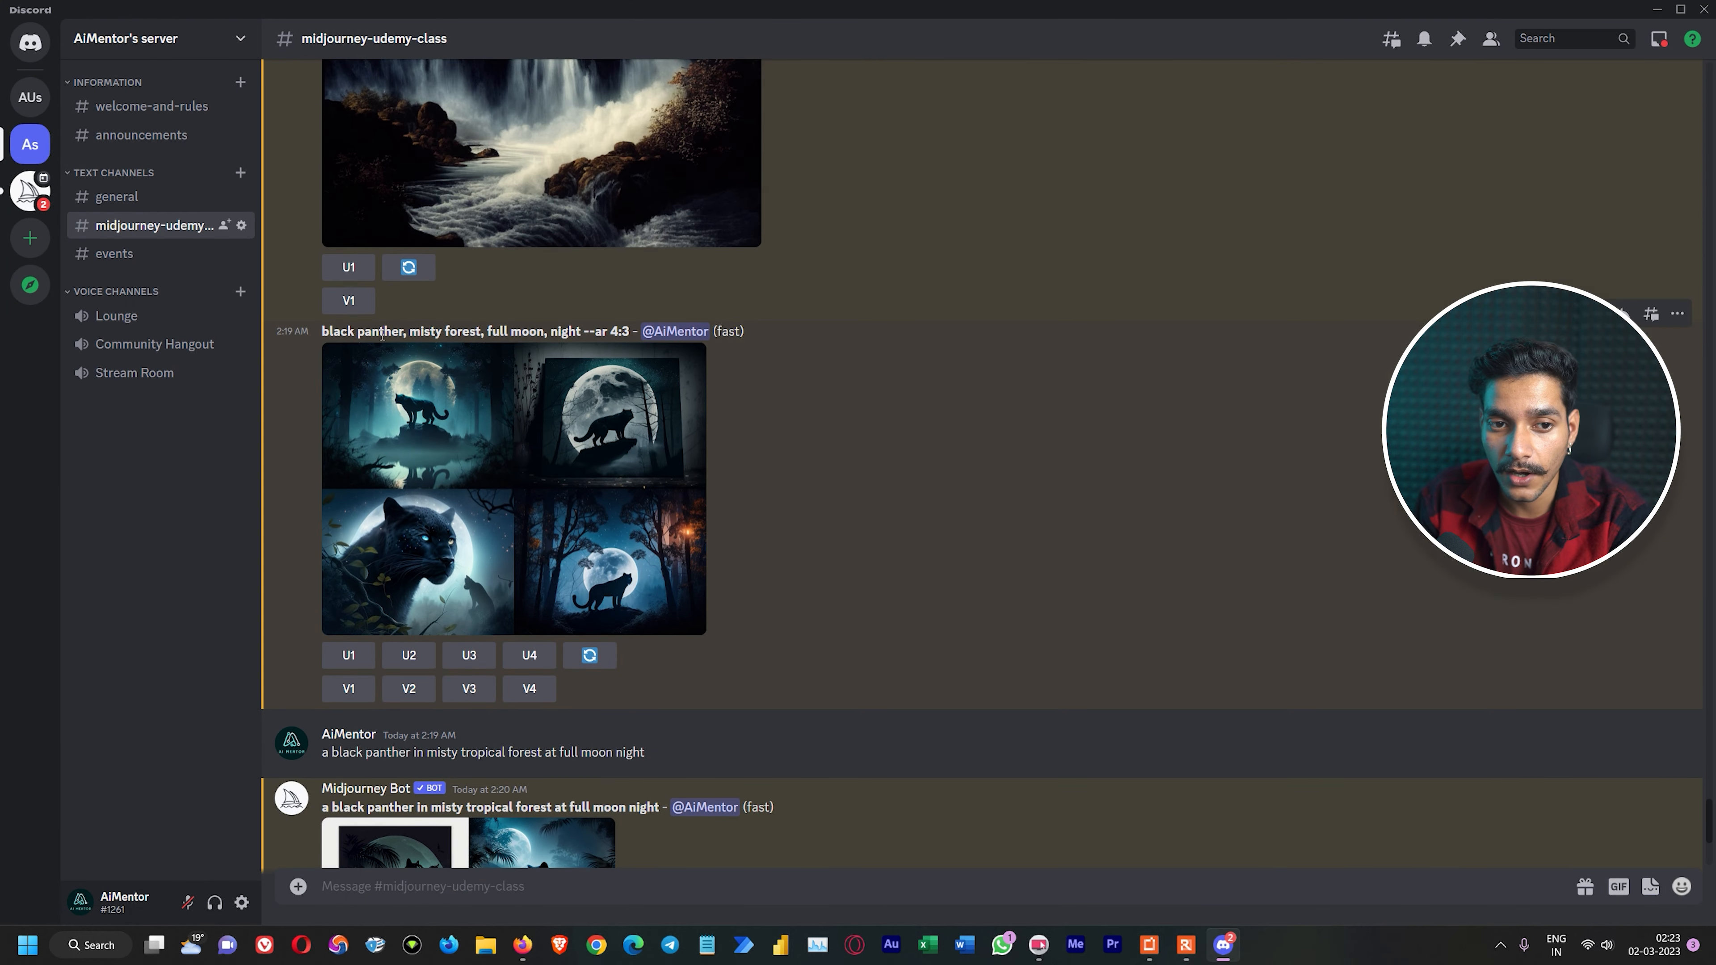
{"action": "scroll", "coordinate": [593, 480], "scroll_direction": "up", "scroll_amount": 2}
{"action": "scroll", "coordinate": [592, 480], "scroll_direction": "down", "scroll_amount": 2}
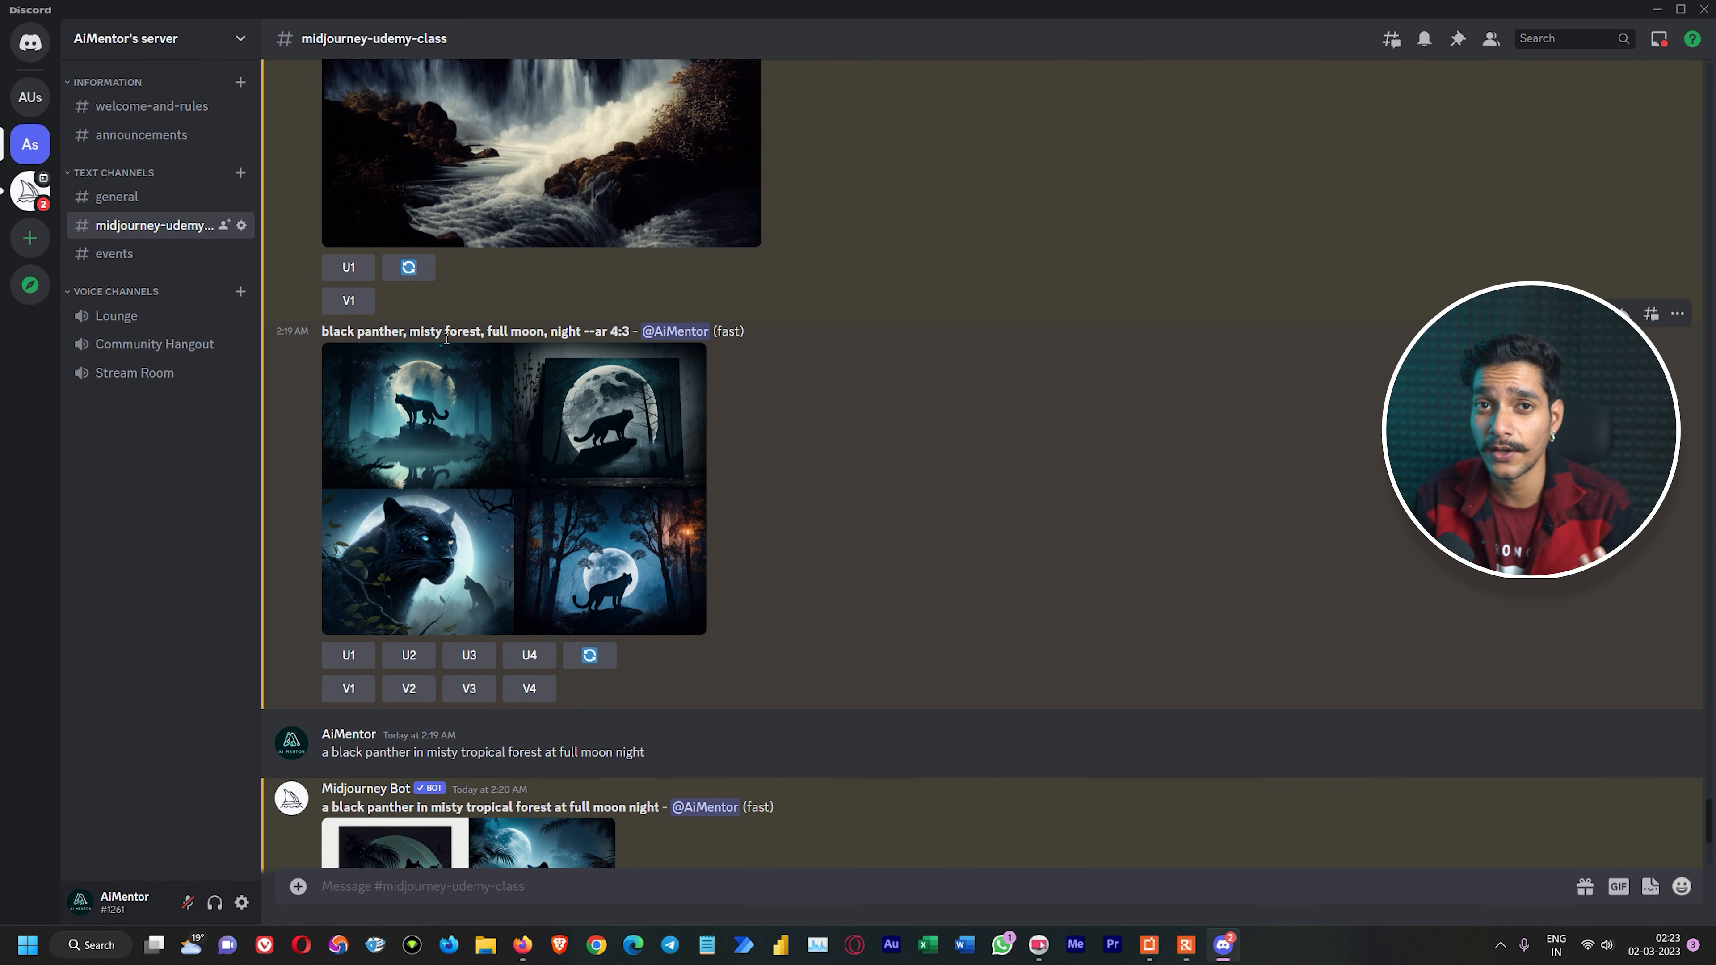
{"action": "left_click", "coordinate": [474, 424]}
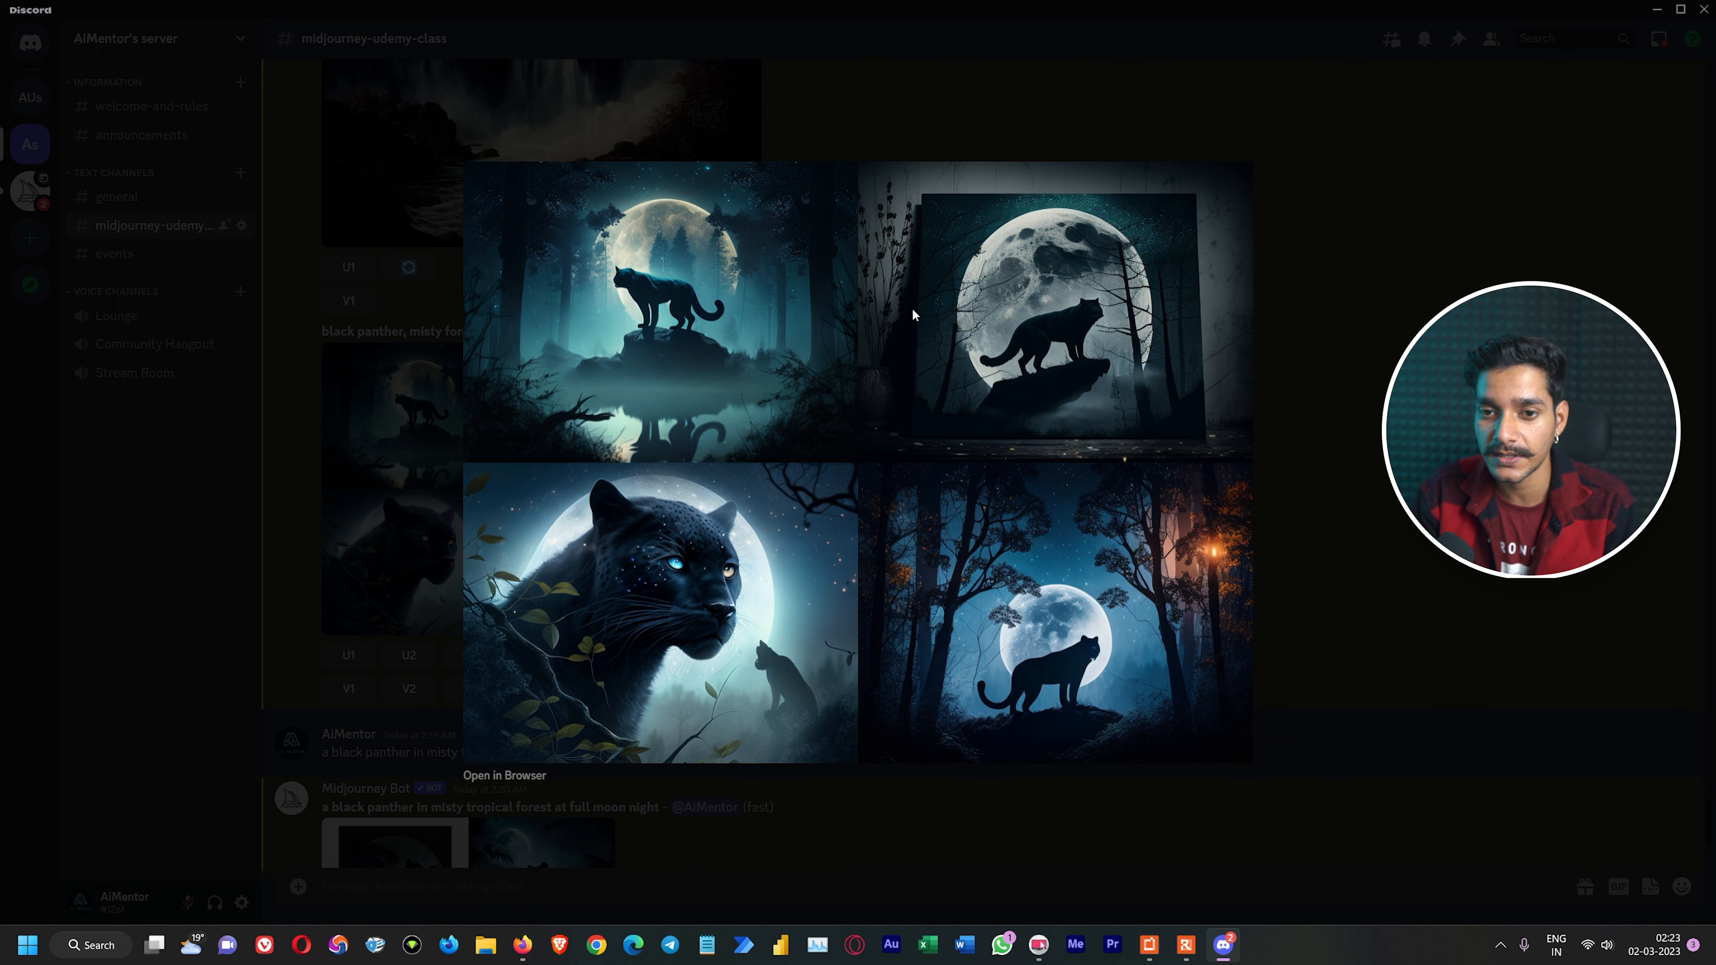
{"action": "left_click", "coordinate": [1301, 351]}
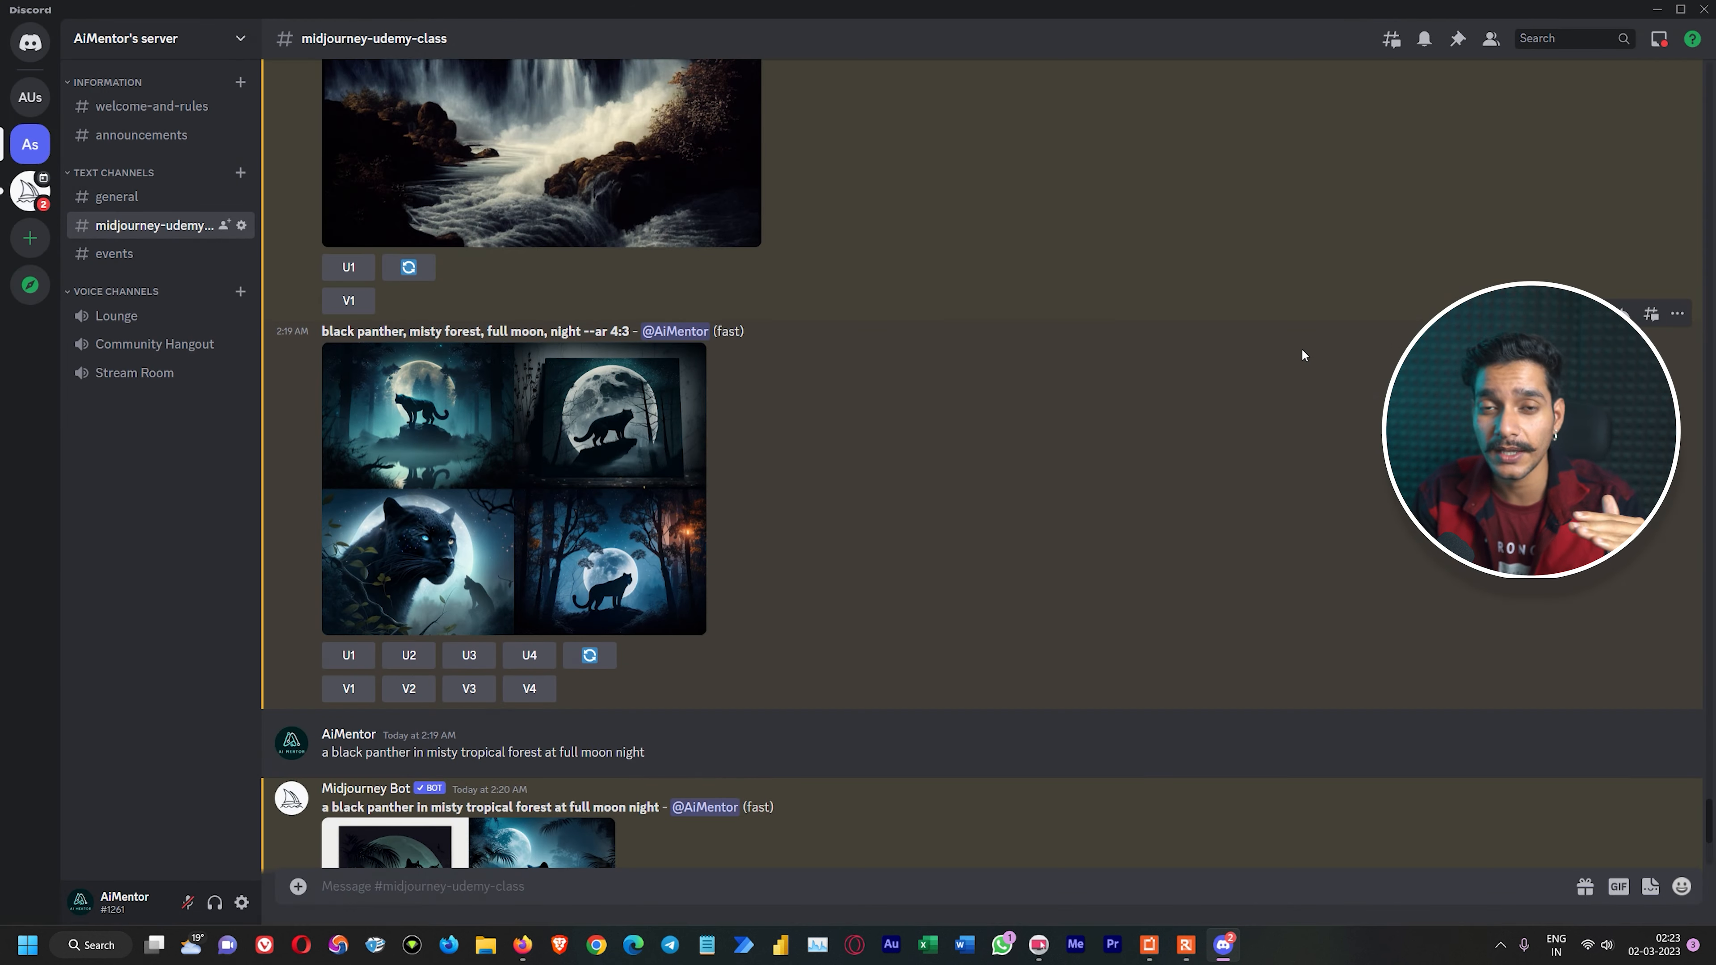
{"action": "scroll", "coordinate": [1066, 552], "scroll_direction": "down", "scroll_amount": 5}
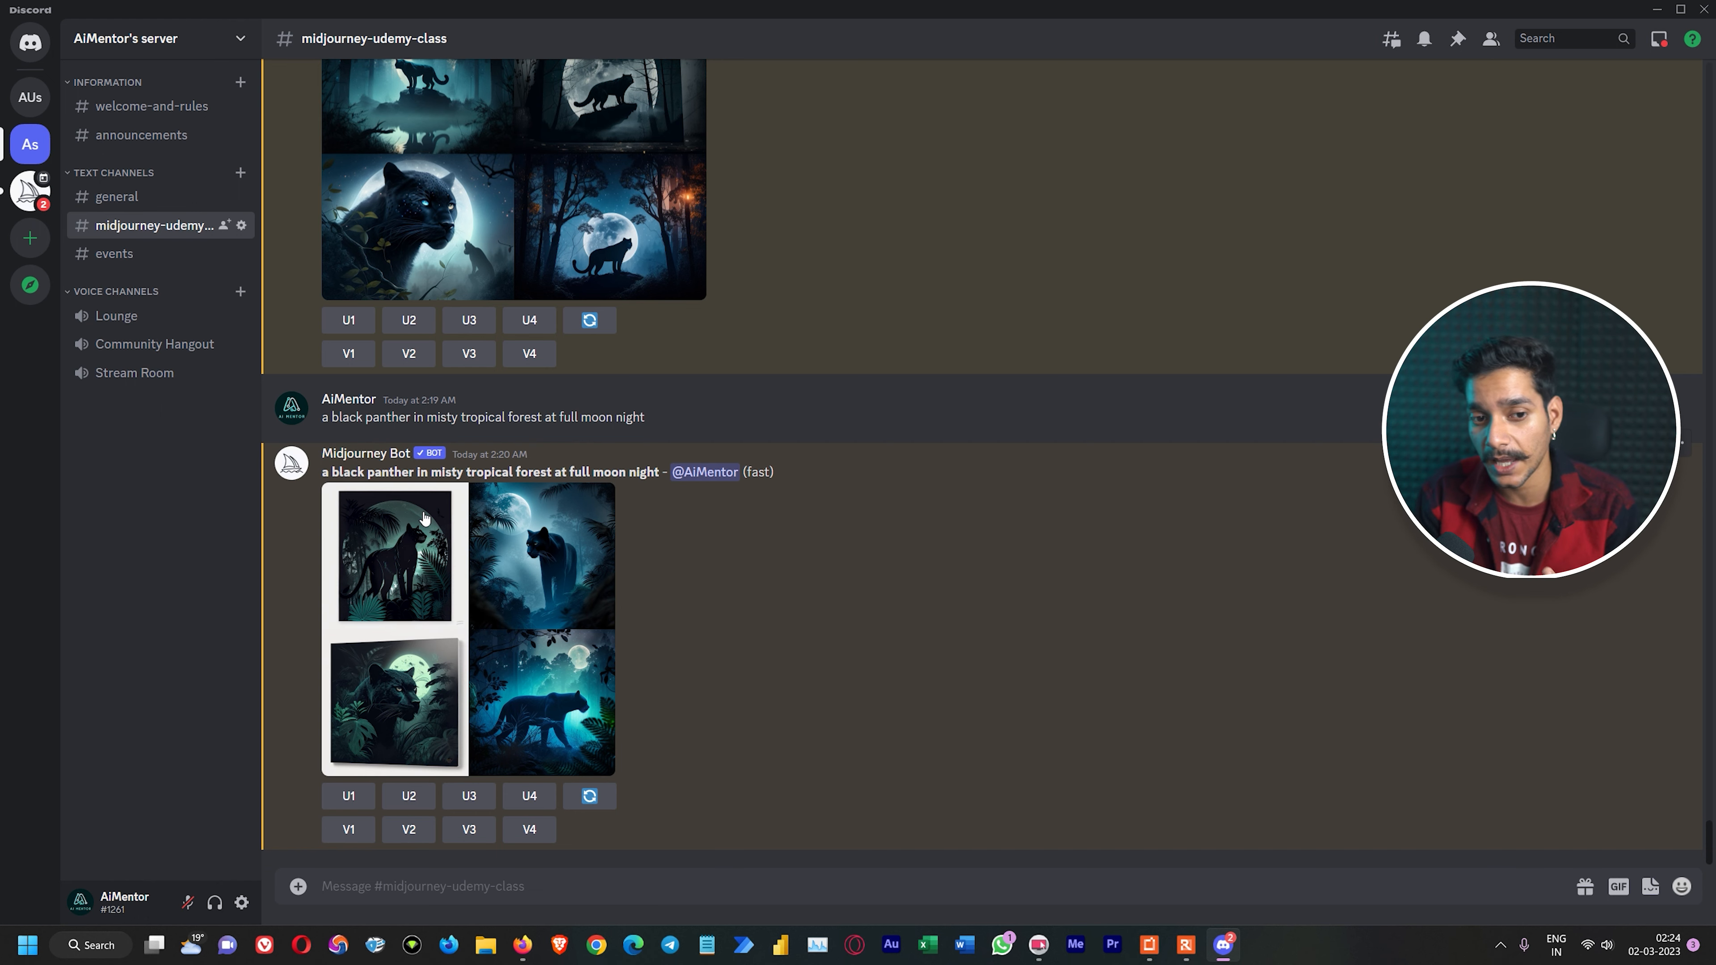
{"action": "left_click", "coordinate": [503, 581]}
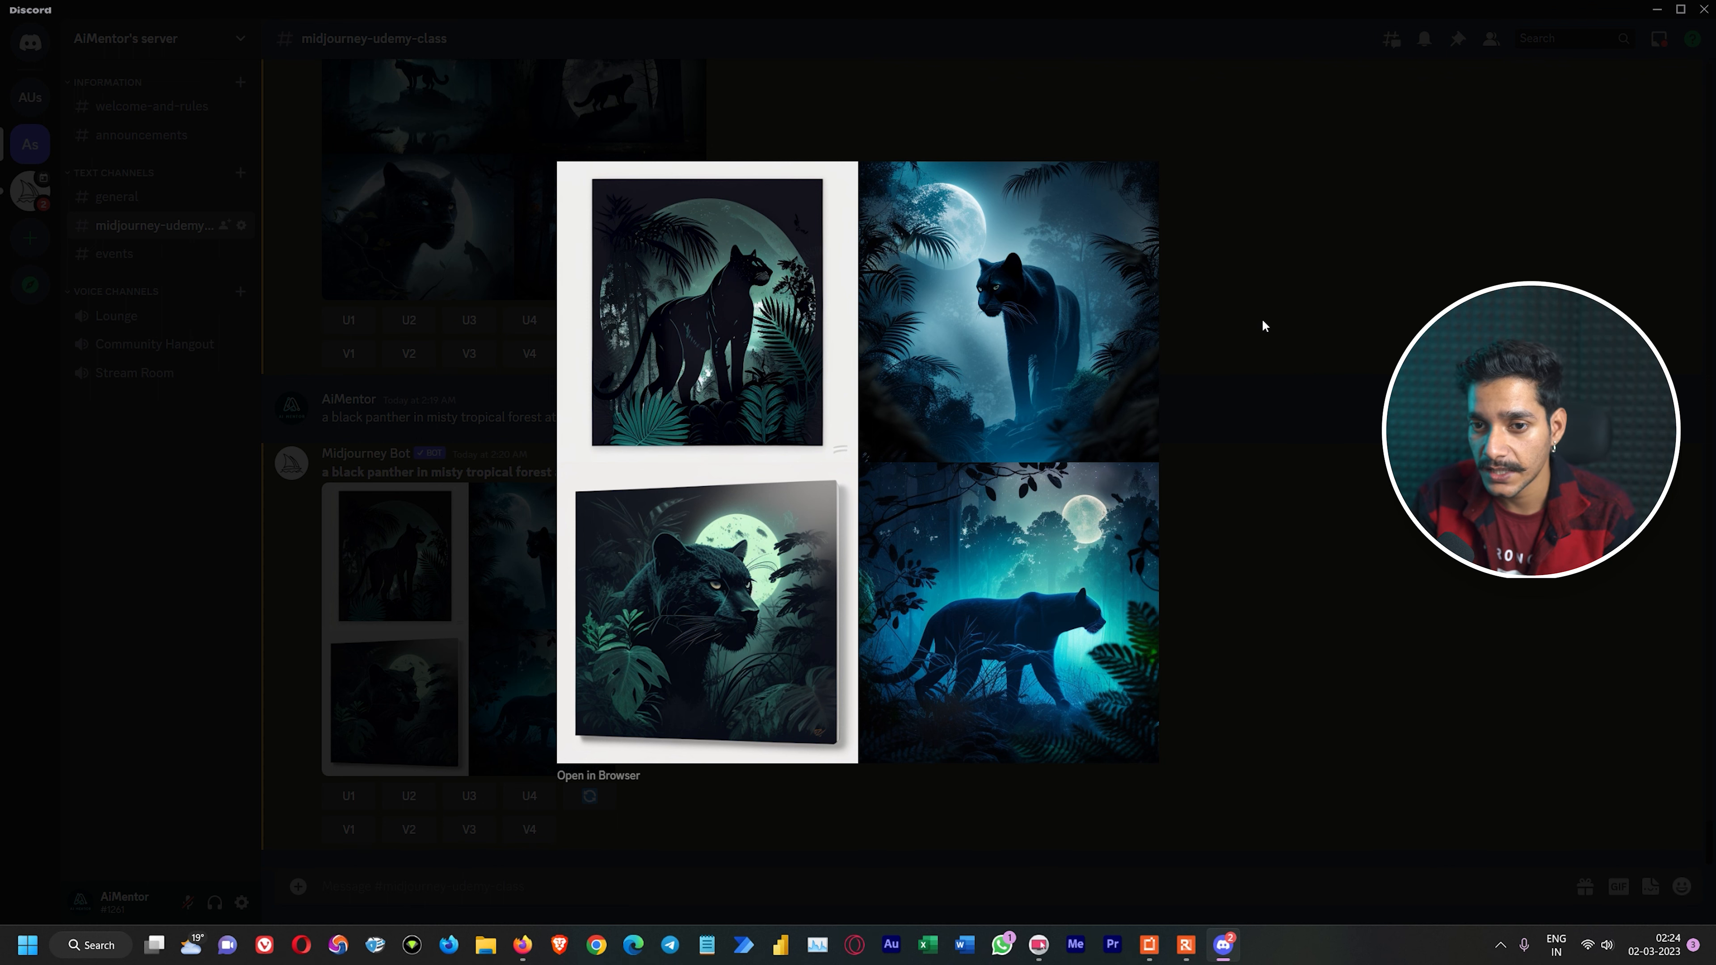
{"action": "left_click", "coordinate": [1264, 299]}
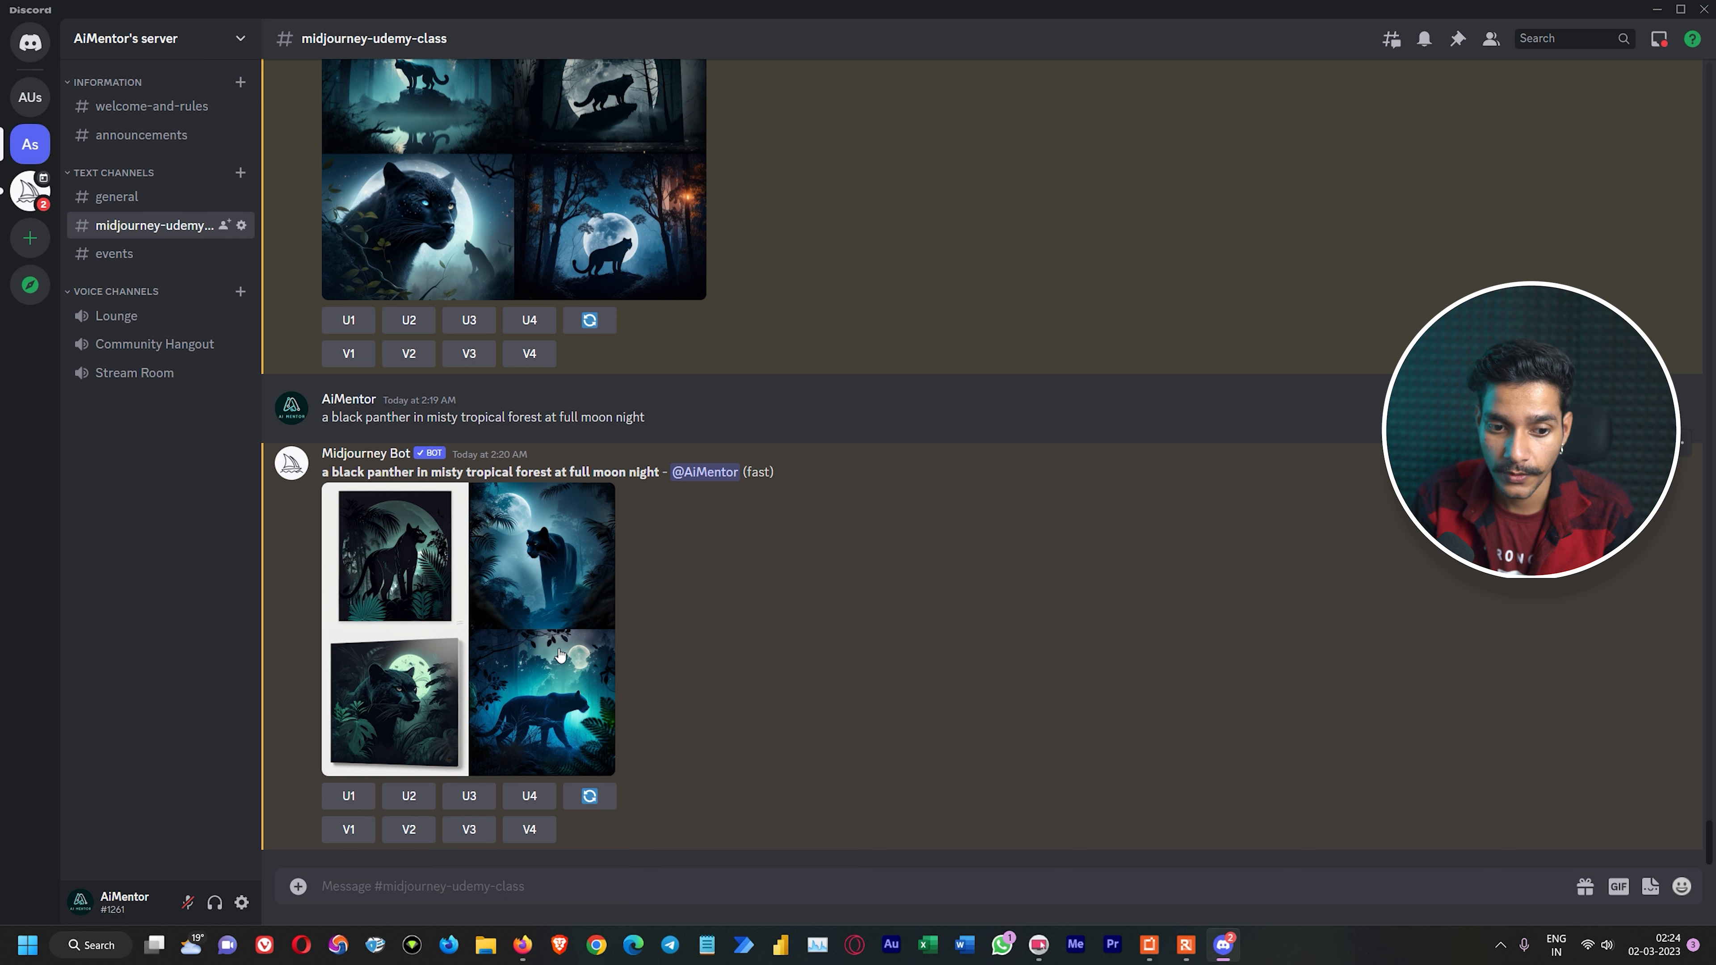
Step: Request variations of image 2 in the tropical forest grid and an upscale of image 4 in the 4:3 misty forest grid
{"action": "left_click", "coordinate": [420, 829]}
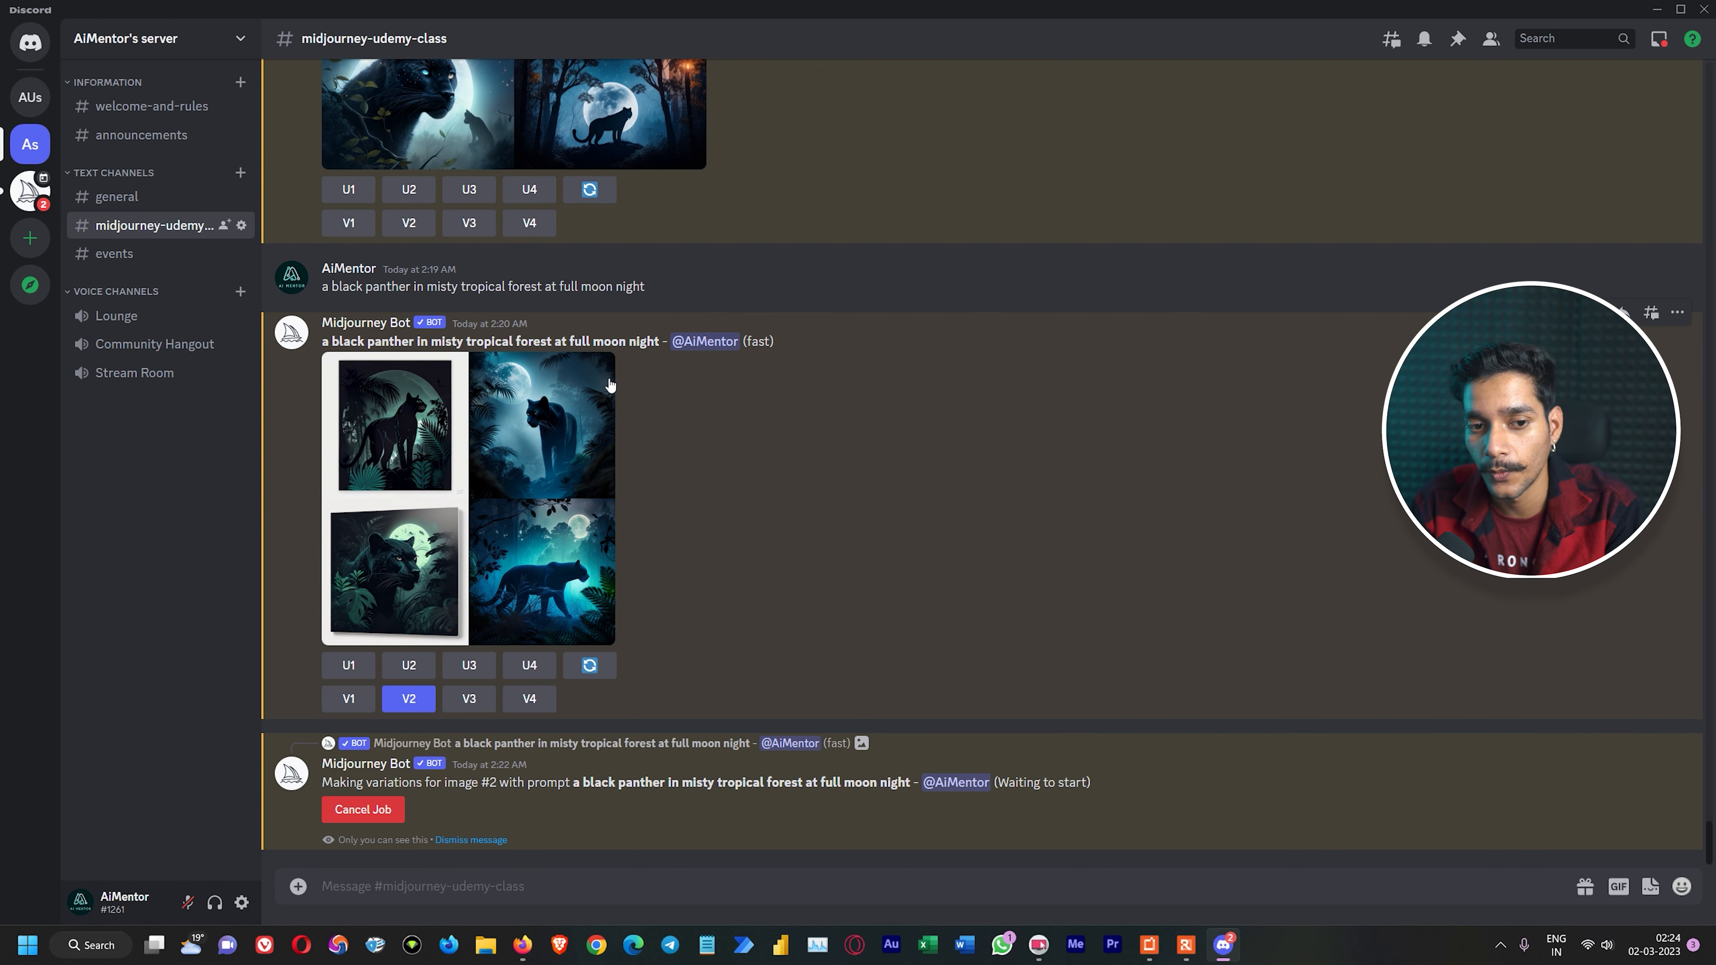
{"action": "scroll", "coordinate": [973, 578], "scroll_direction": "up", "scroll_amount": 4}
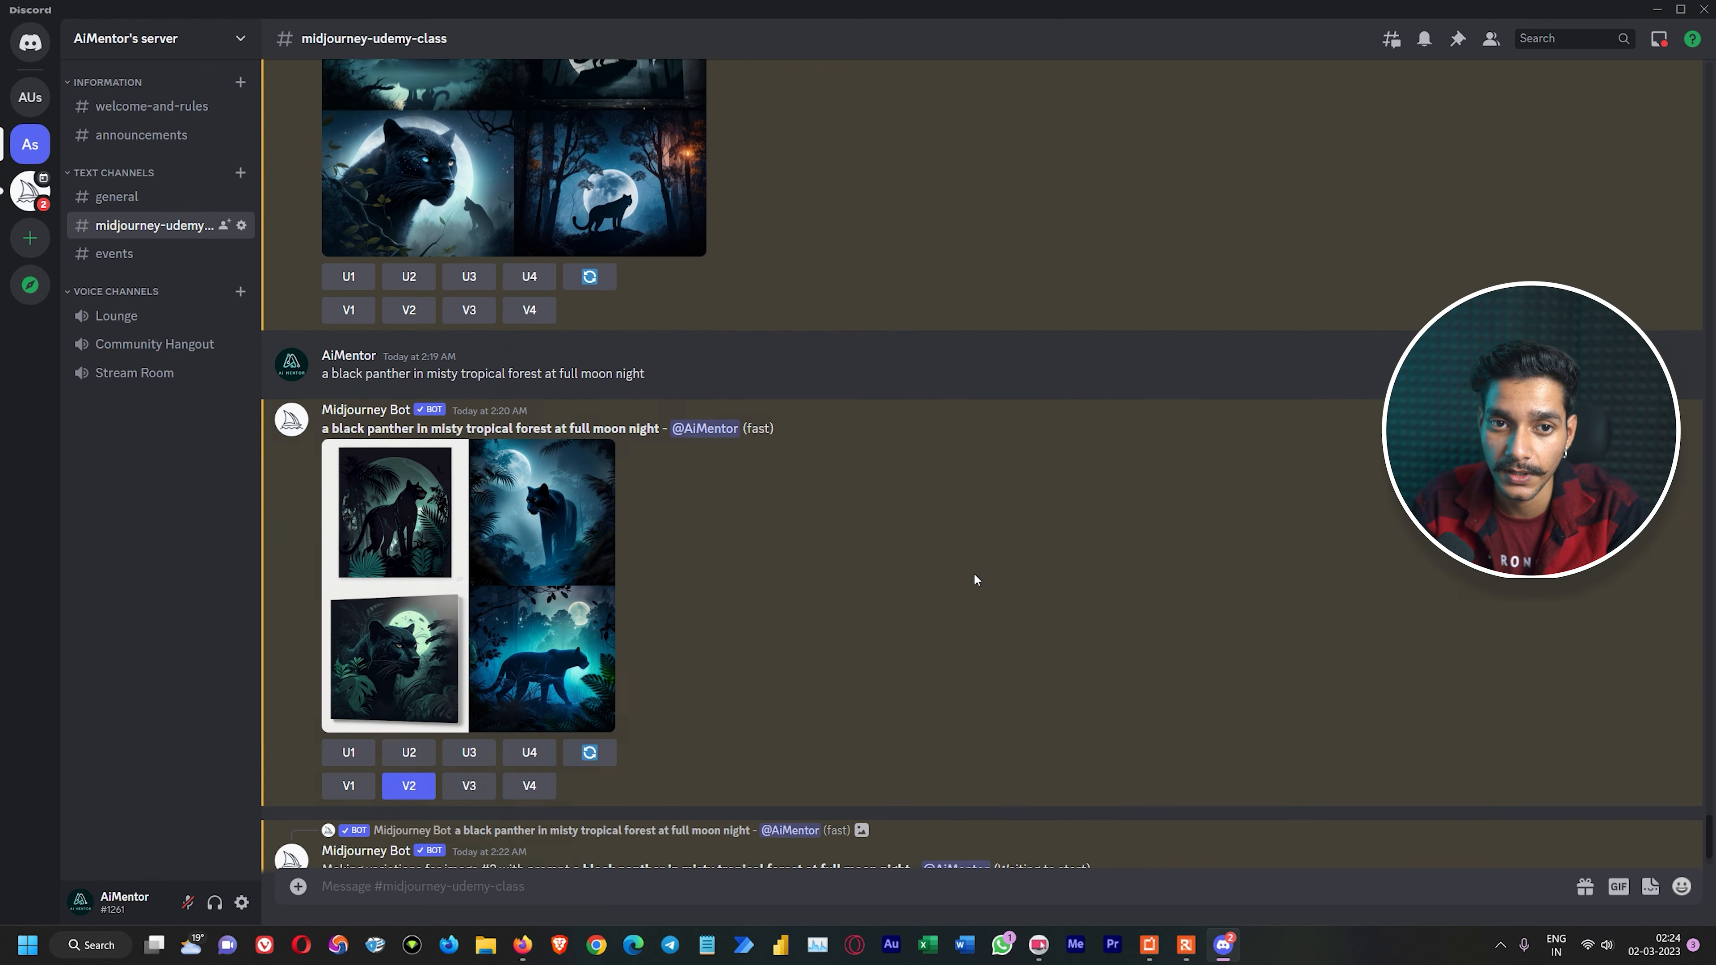
{"action": "left_click", "coordinate": [583, 264]}
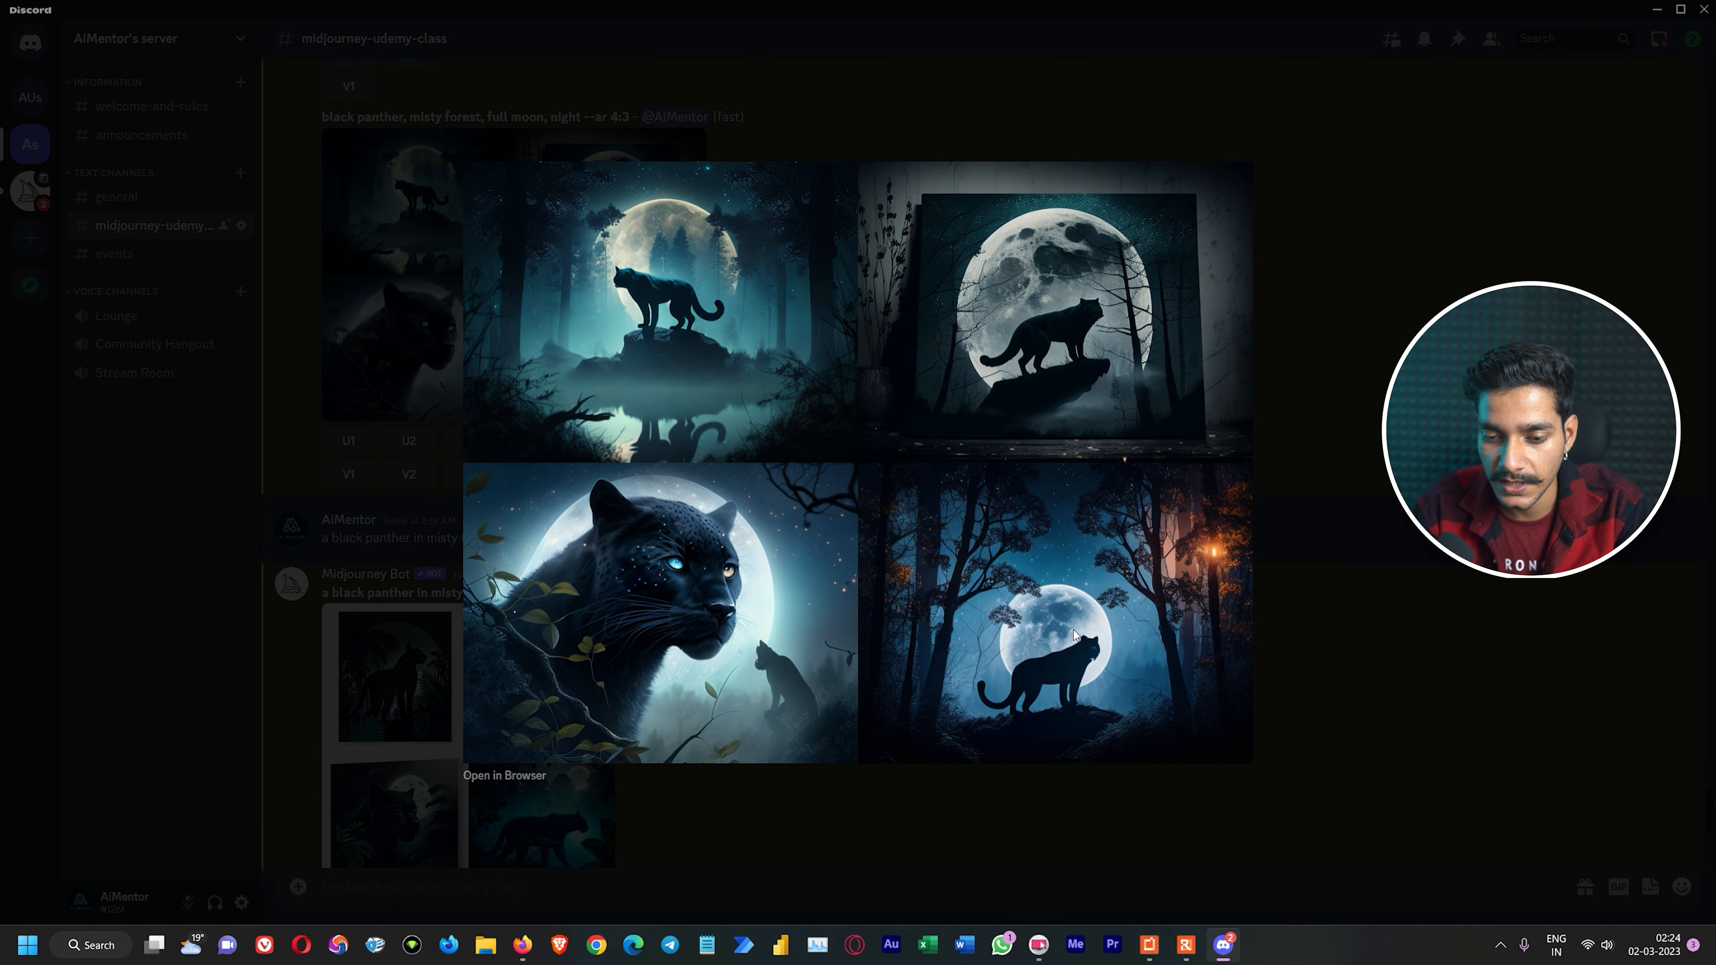
{"action": "left_click", "coordinate": [1454, 565]}
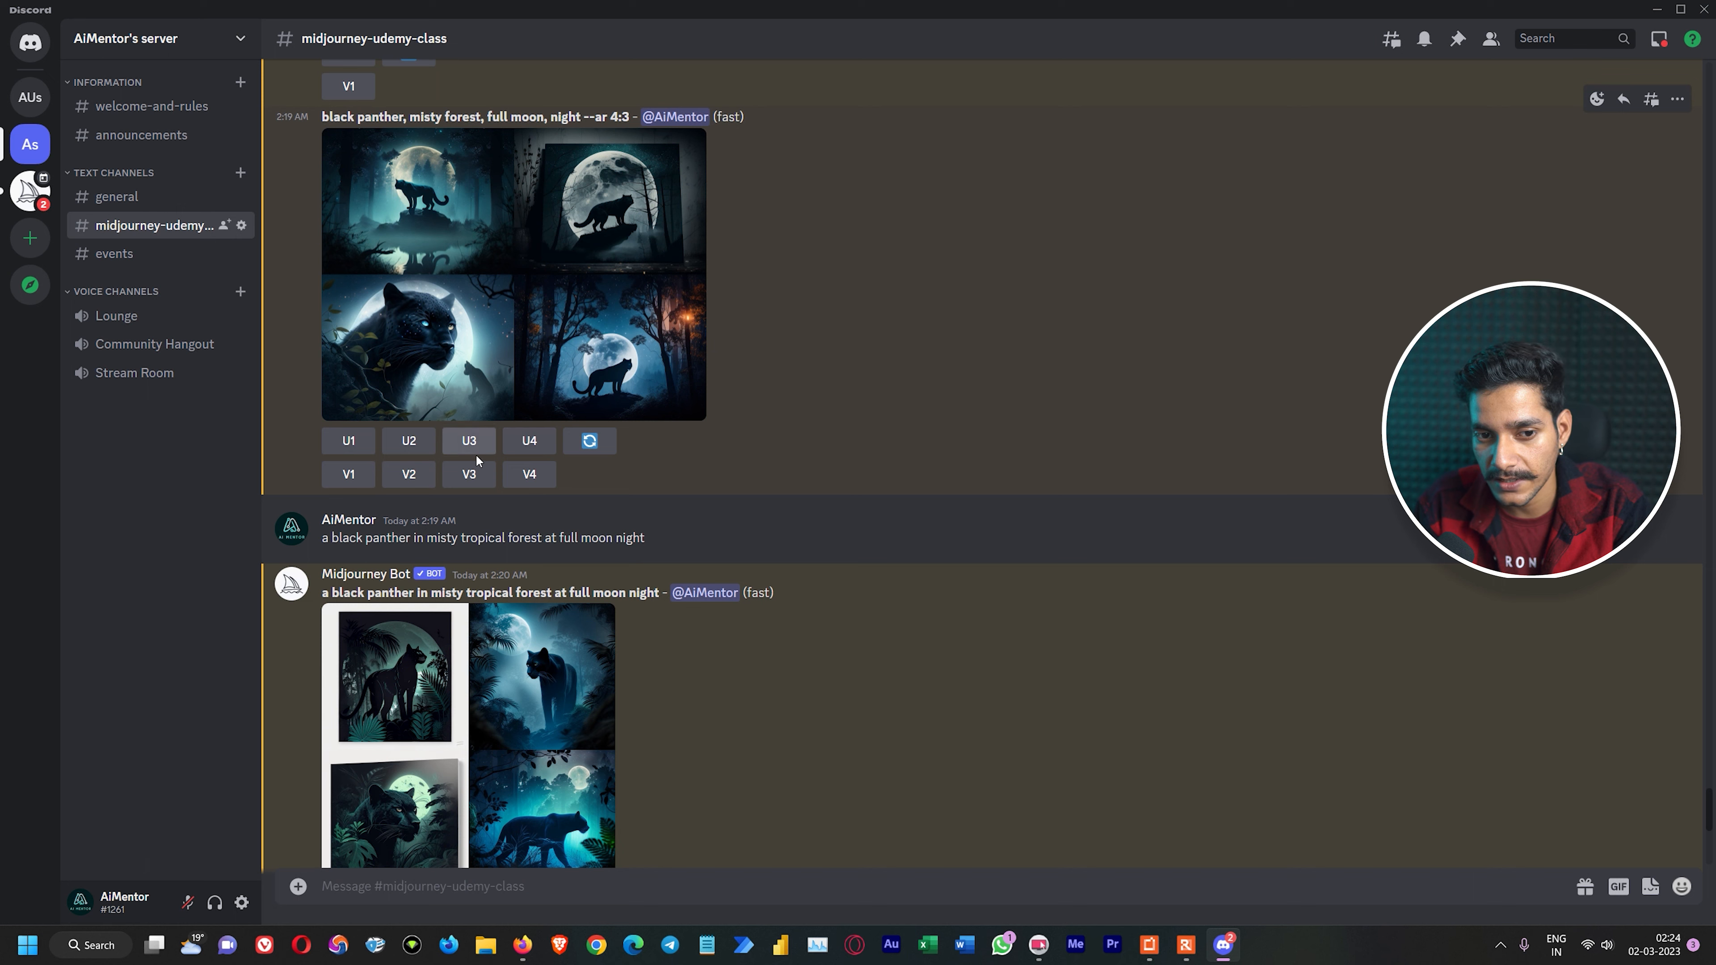
{"action": "left_click", "coordinate": [542, 443]}
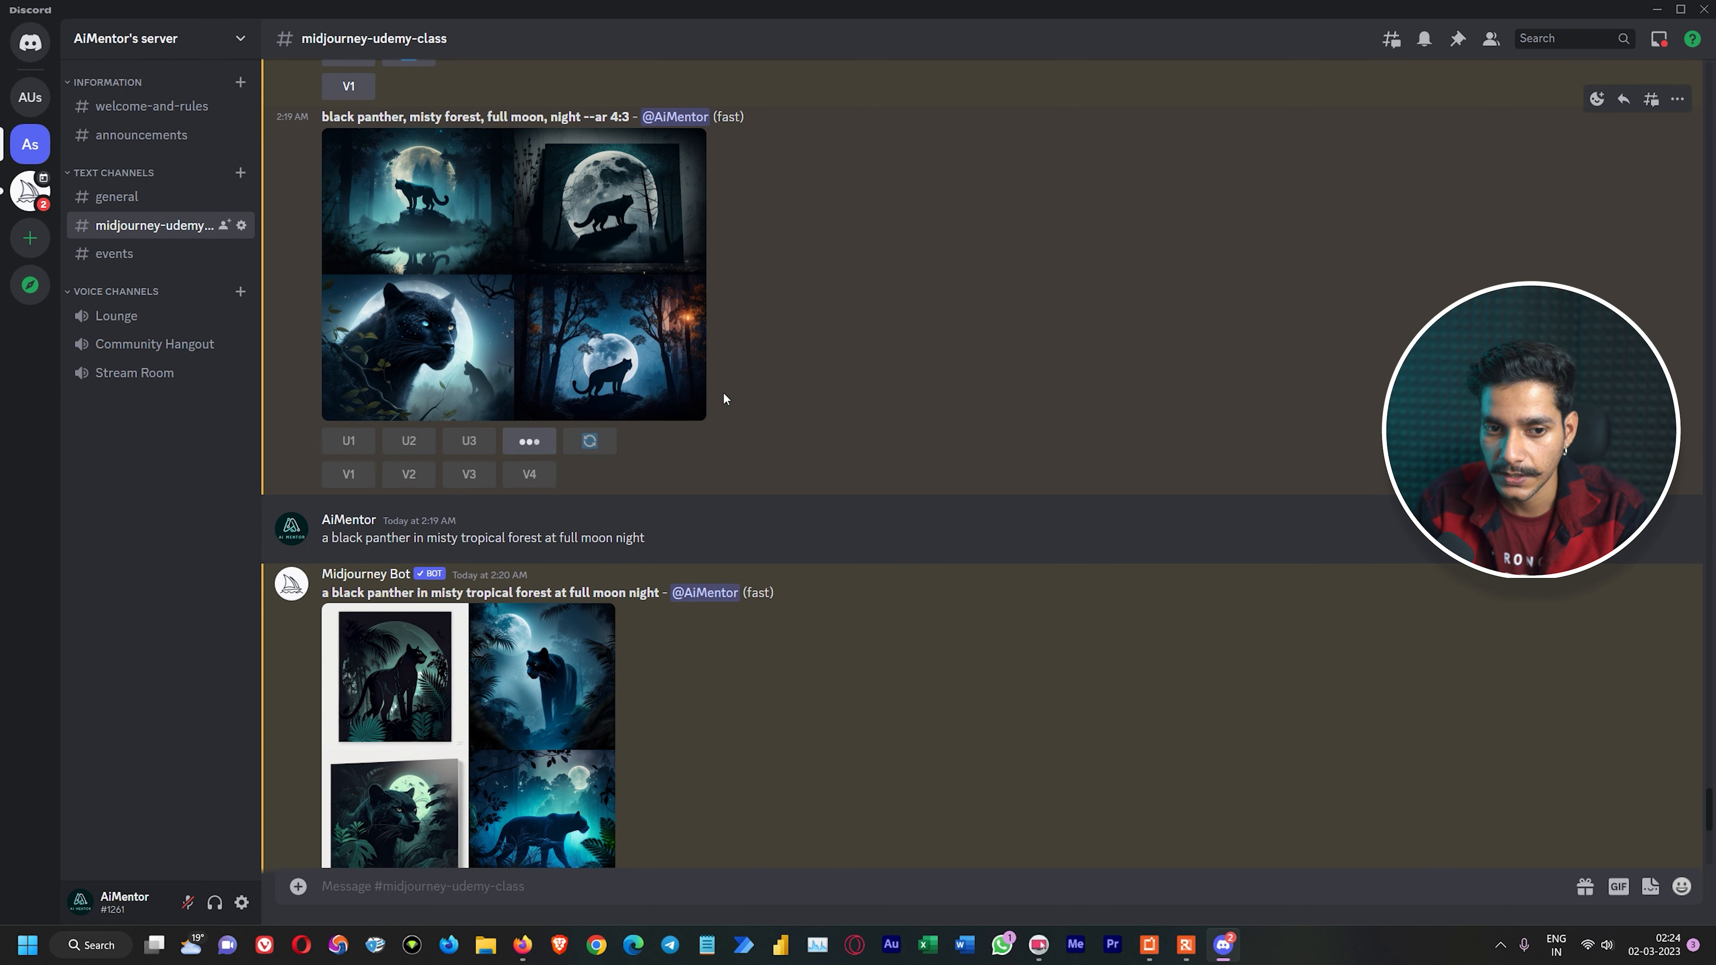
Step: Examine the enlarged variations of the tropical forest panther and check on the upscale job for image 4
{"action": "scroll", "coordinate": [1022, 373], "scroll_direction": "up", "scroll_amount": 2}
{"action": "scroll", "coordinate": [1020, 373], "scroll_direction": "down", "scroll_amount": 10}
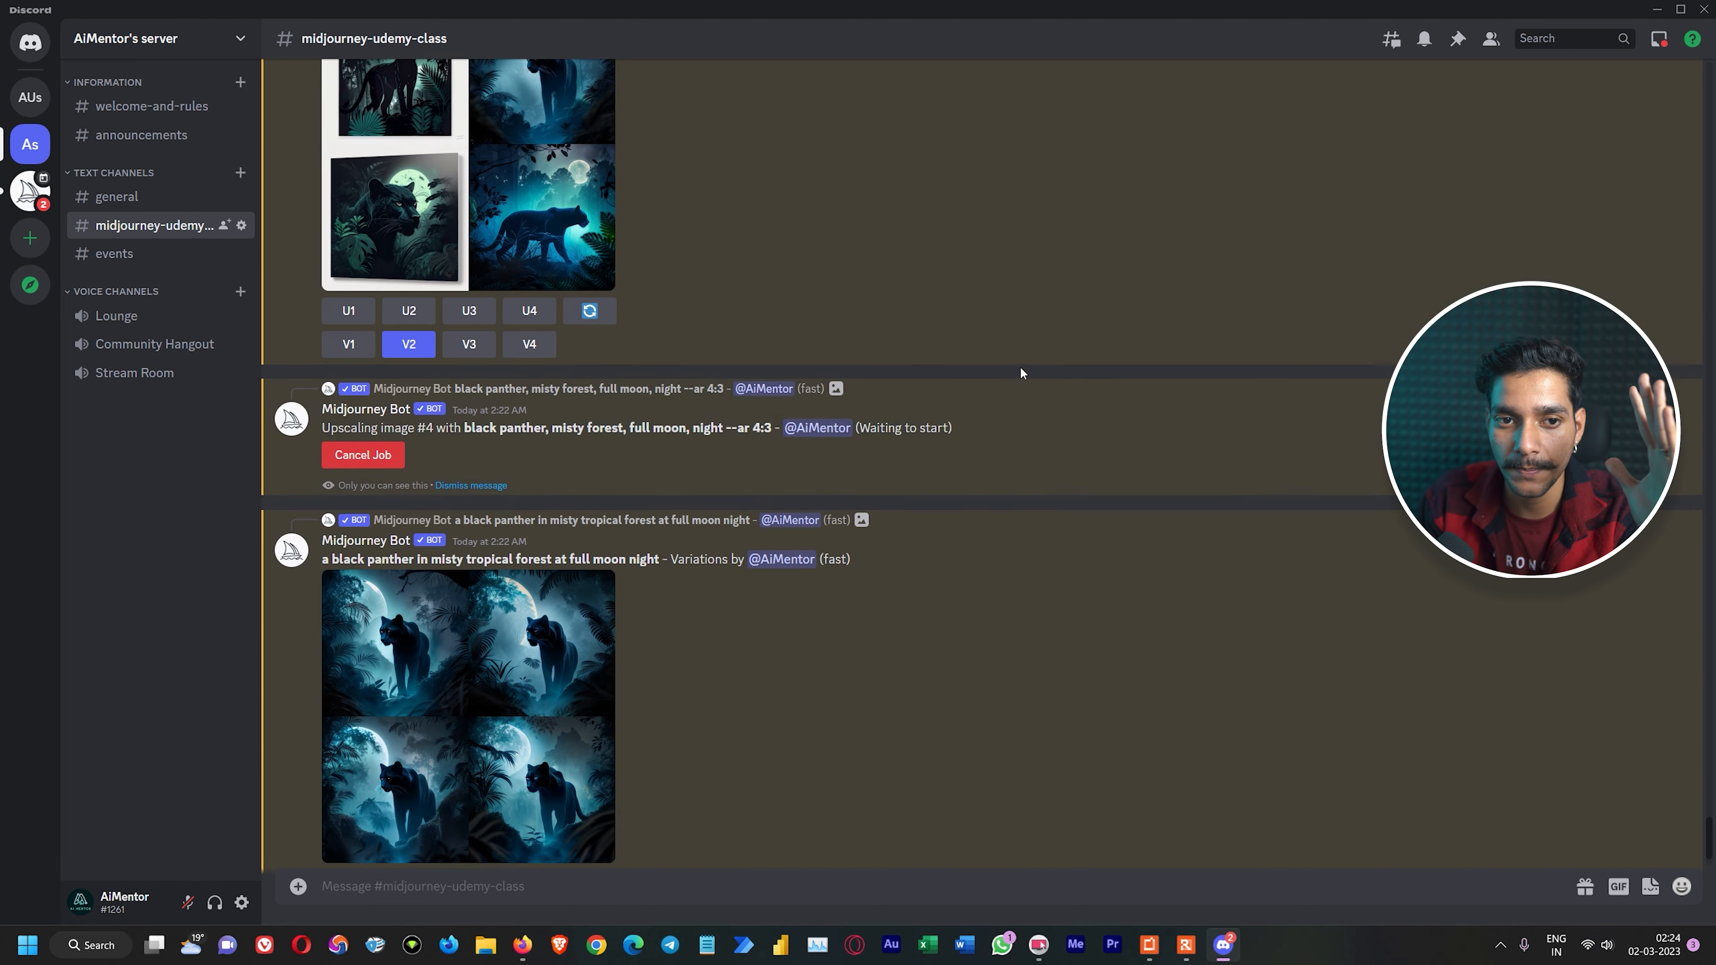
{"action": "left_click", "coordinate": [488, 587]}
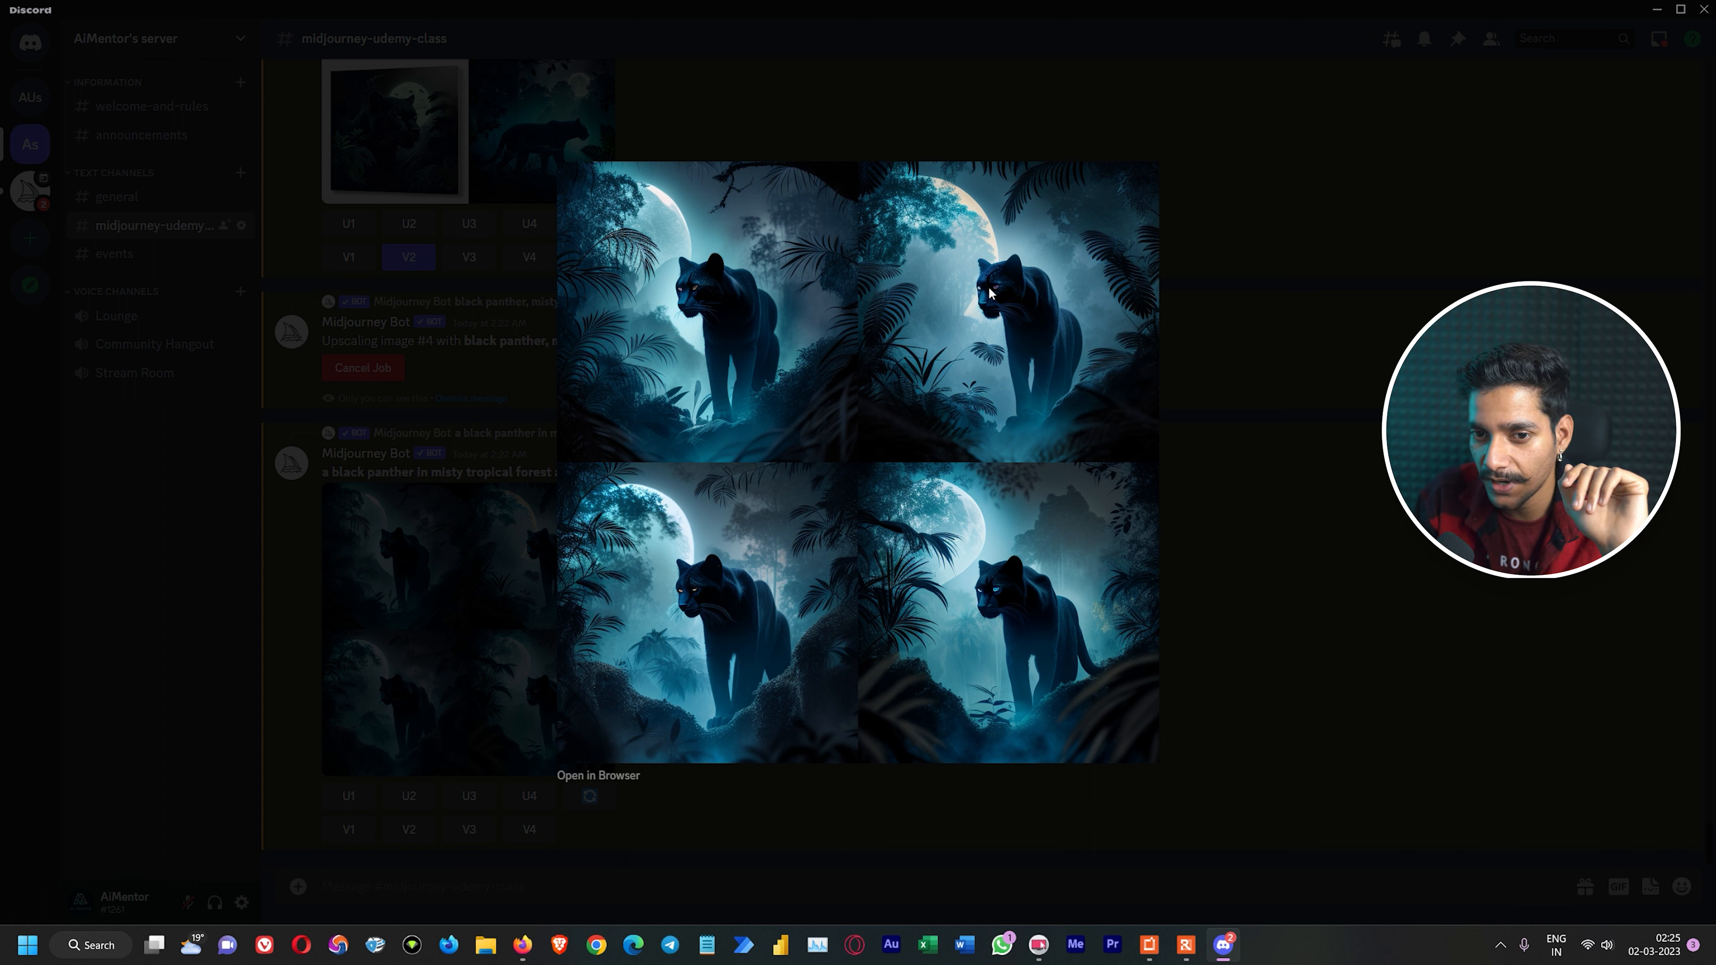
{"action": "left_click", "coordinate": [1273, 619]}
{"action": "scroll", "coordinate": [650, 699], "scroll_direction": "up", "scroll_amount": 2}
{"action": "scroll", "coordinate": [649, 698], "scroll_direction": "down", "scroll_amount": 2}
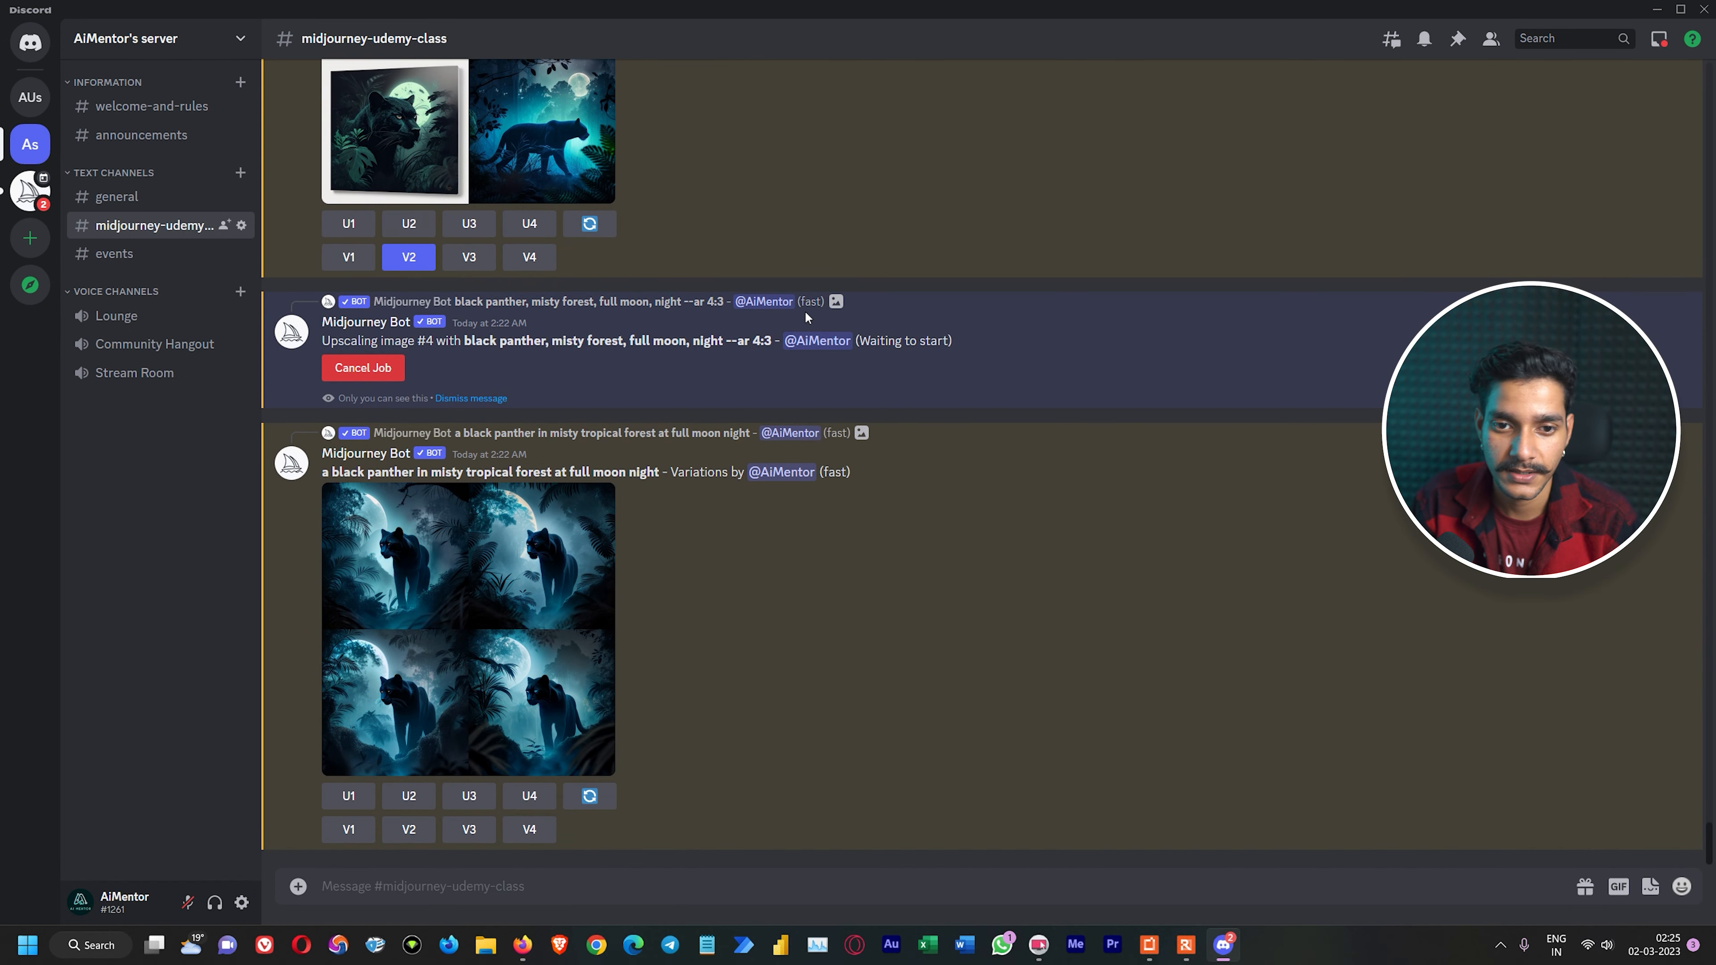
{"action": "scroll", "coordinate": [695, 386], "scroll_direction": "up", "scroll_amount": 3}
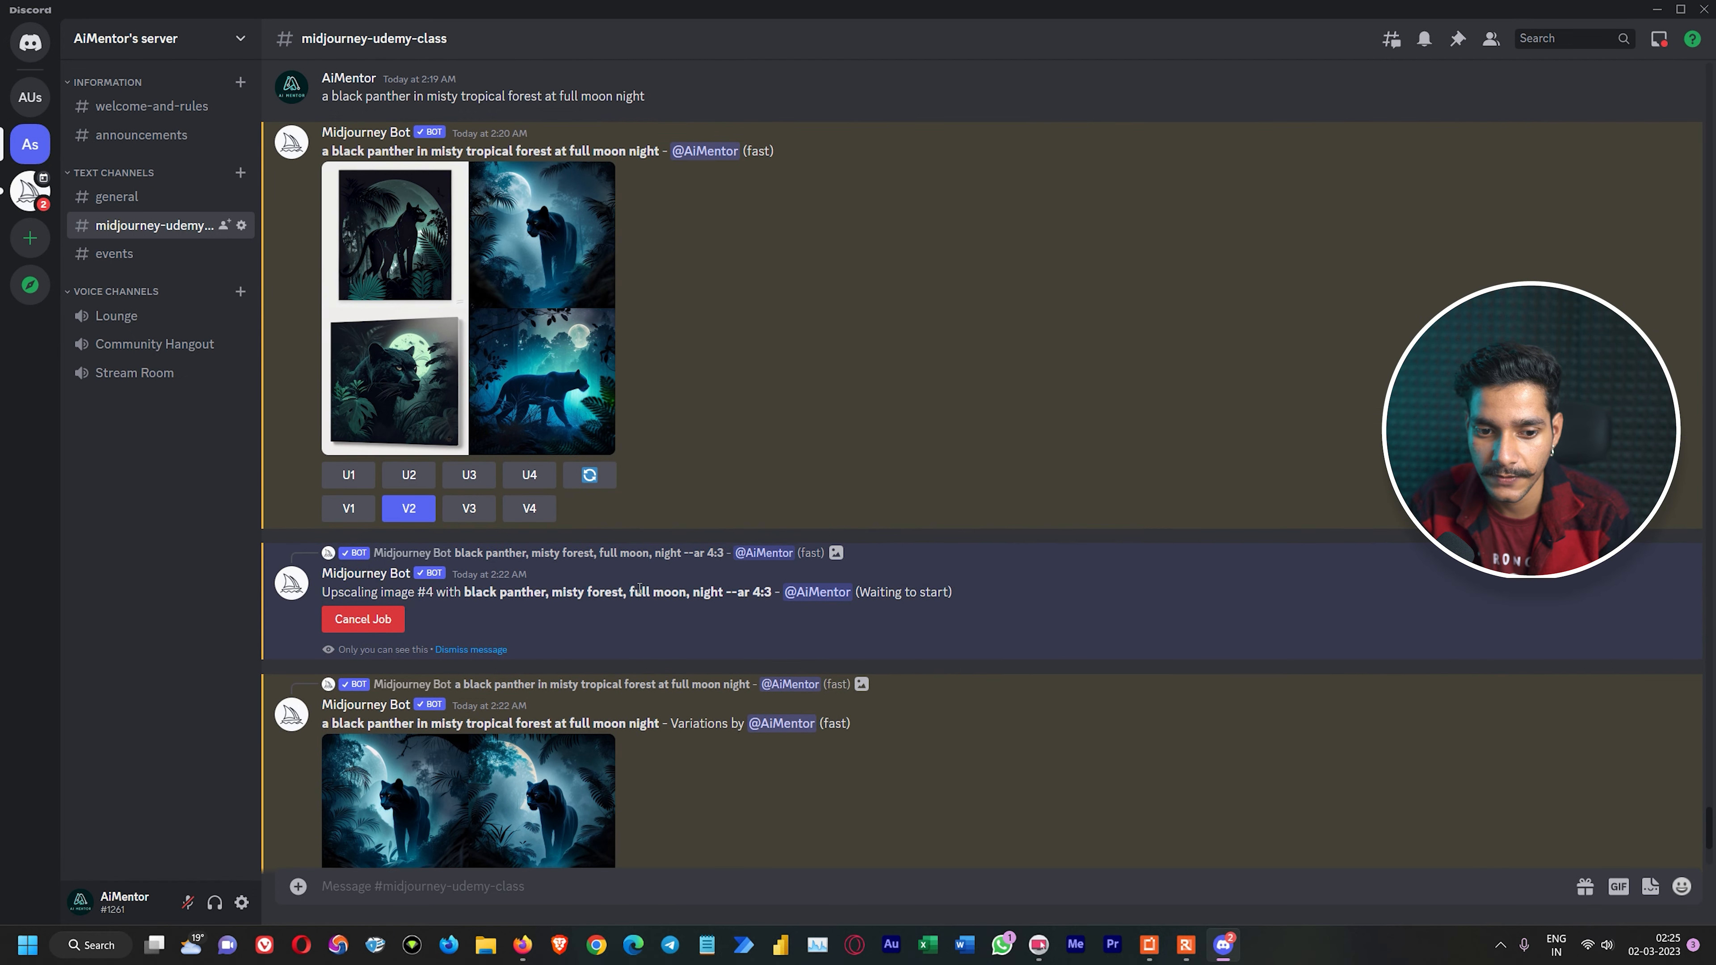
Step: Inspect the enlarged variations of the tropical forest panther and request a fresh set of them
{"action": "scroll", "coordinate": [616, 642], "scroll_direction": "down", "scroll_amount": 3}
{"action": "left_click", "coordinate": [577, 682]}
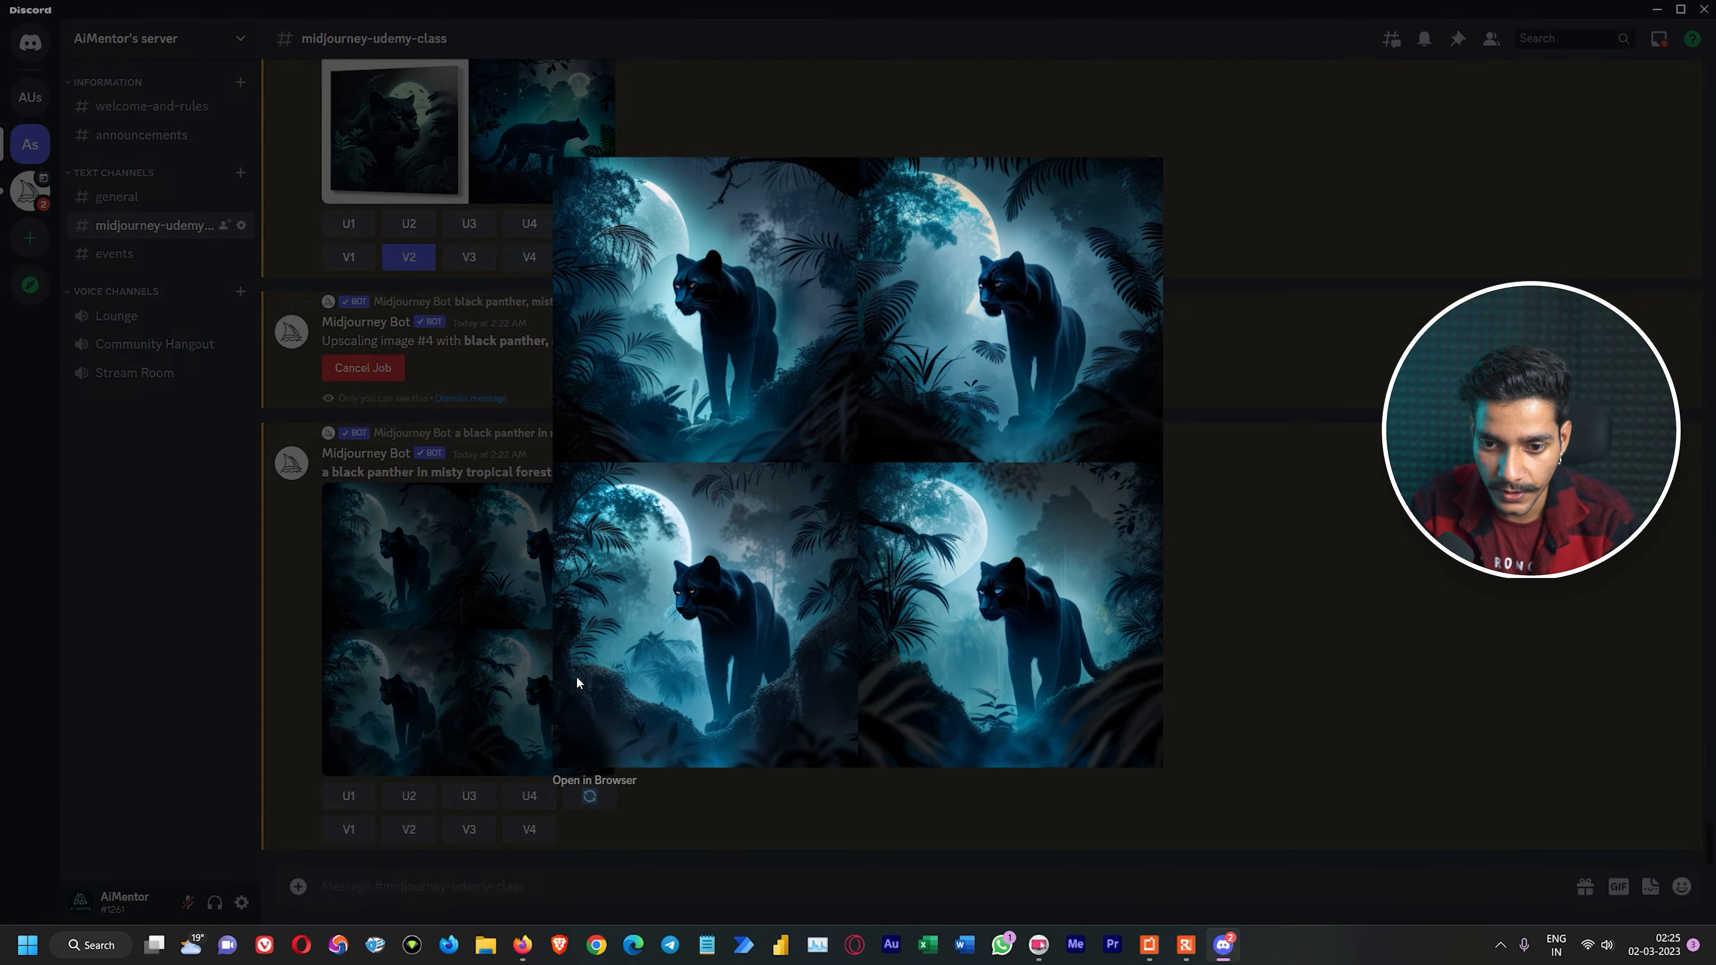
{"action": "left_click", "coordinate": [1232, 569]}
{"action": "left_click", "coordinate": [585, 795]}
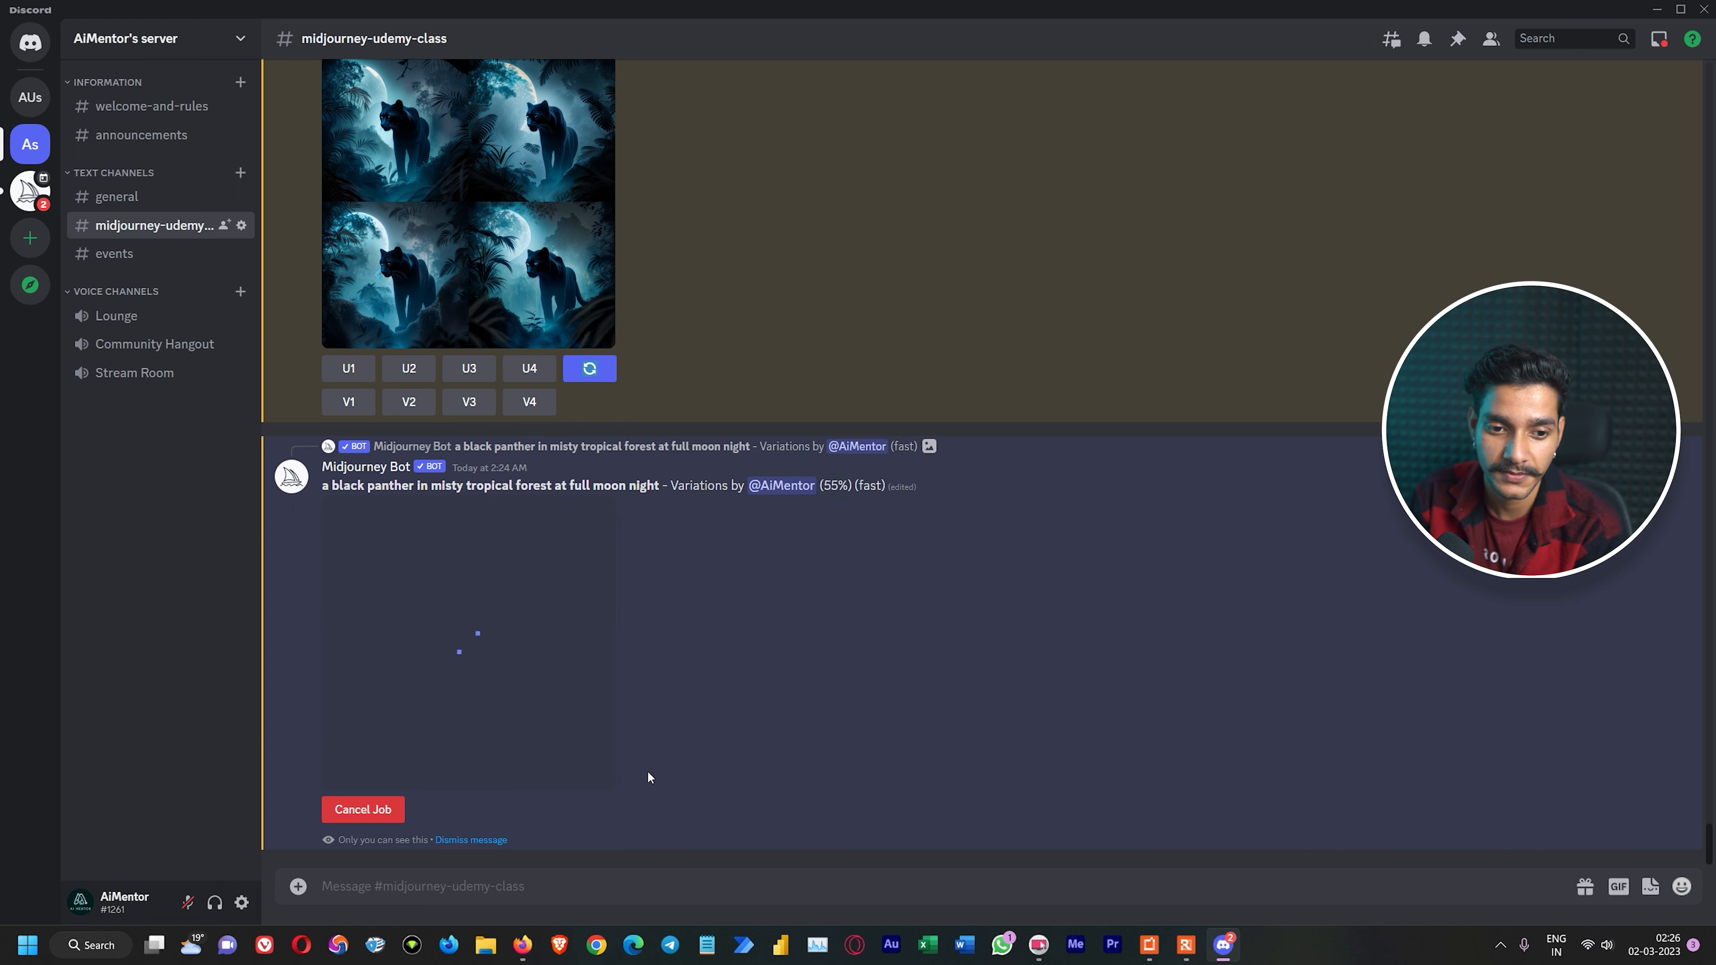
Step: Examine the enlarged new set of tropical forest panther variations and the finished upscale from the 4:3 misty forest prompt
{"action": "left_click", "coordinate": [595, 730]}
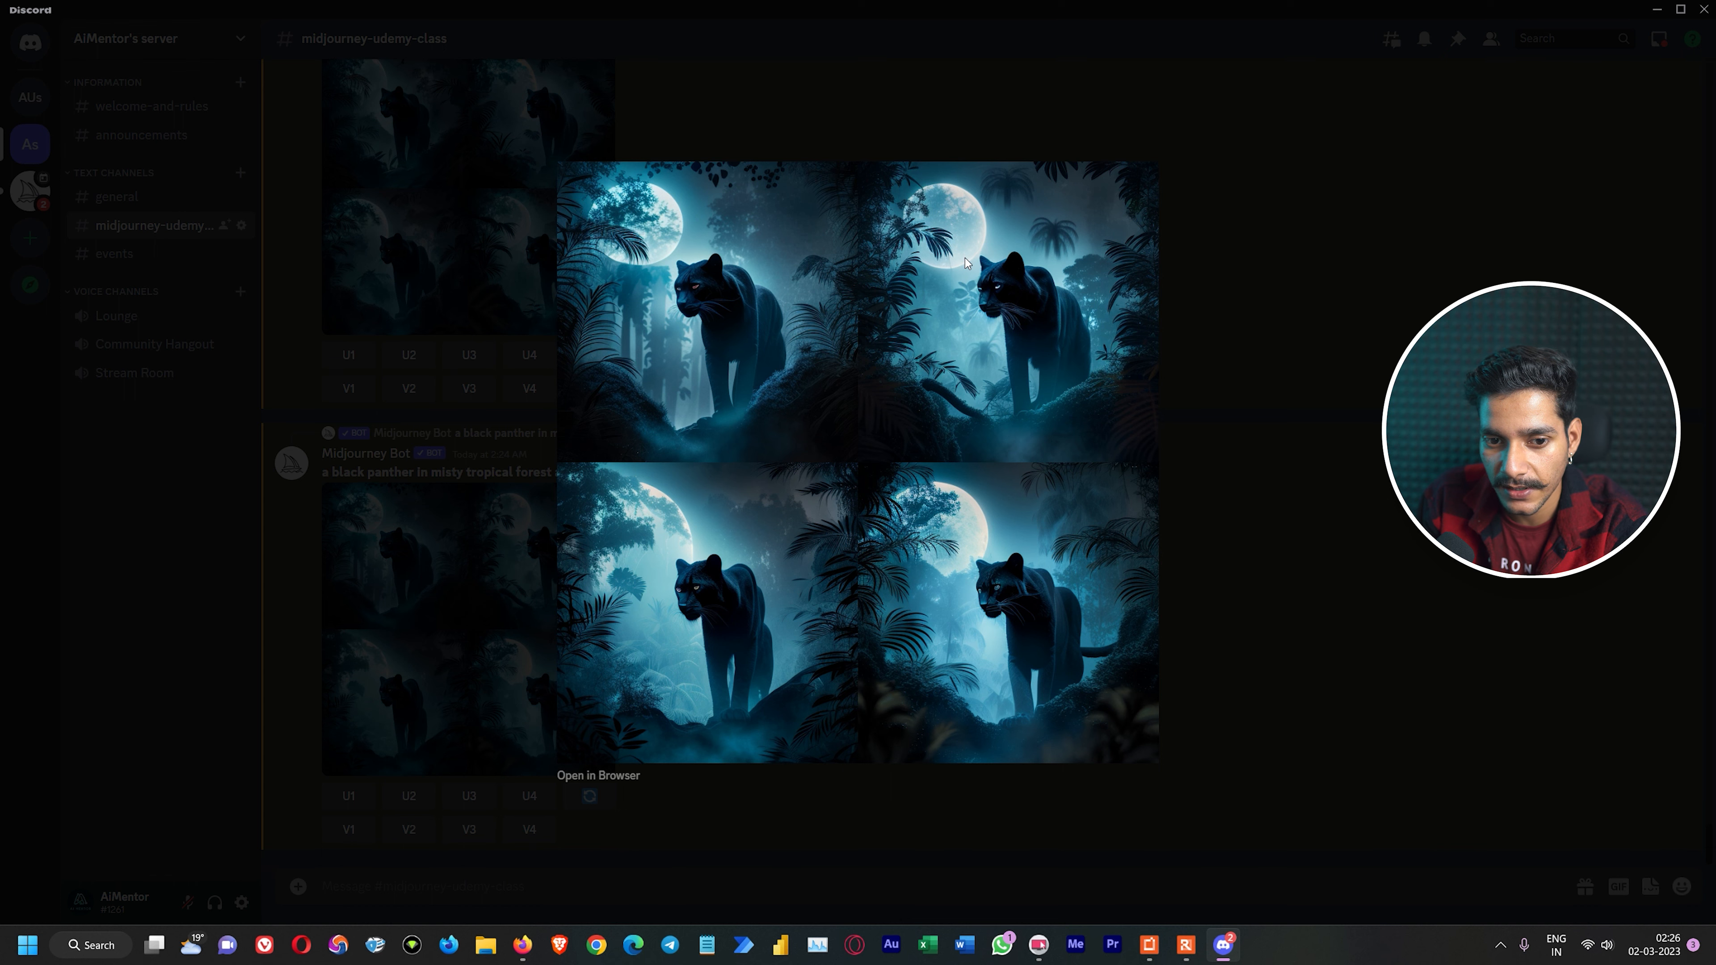
{"action": "left_click", "coordinate": [1365, 538]}
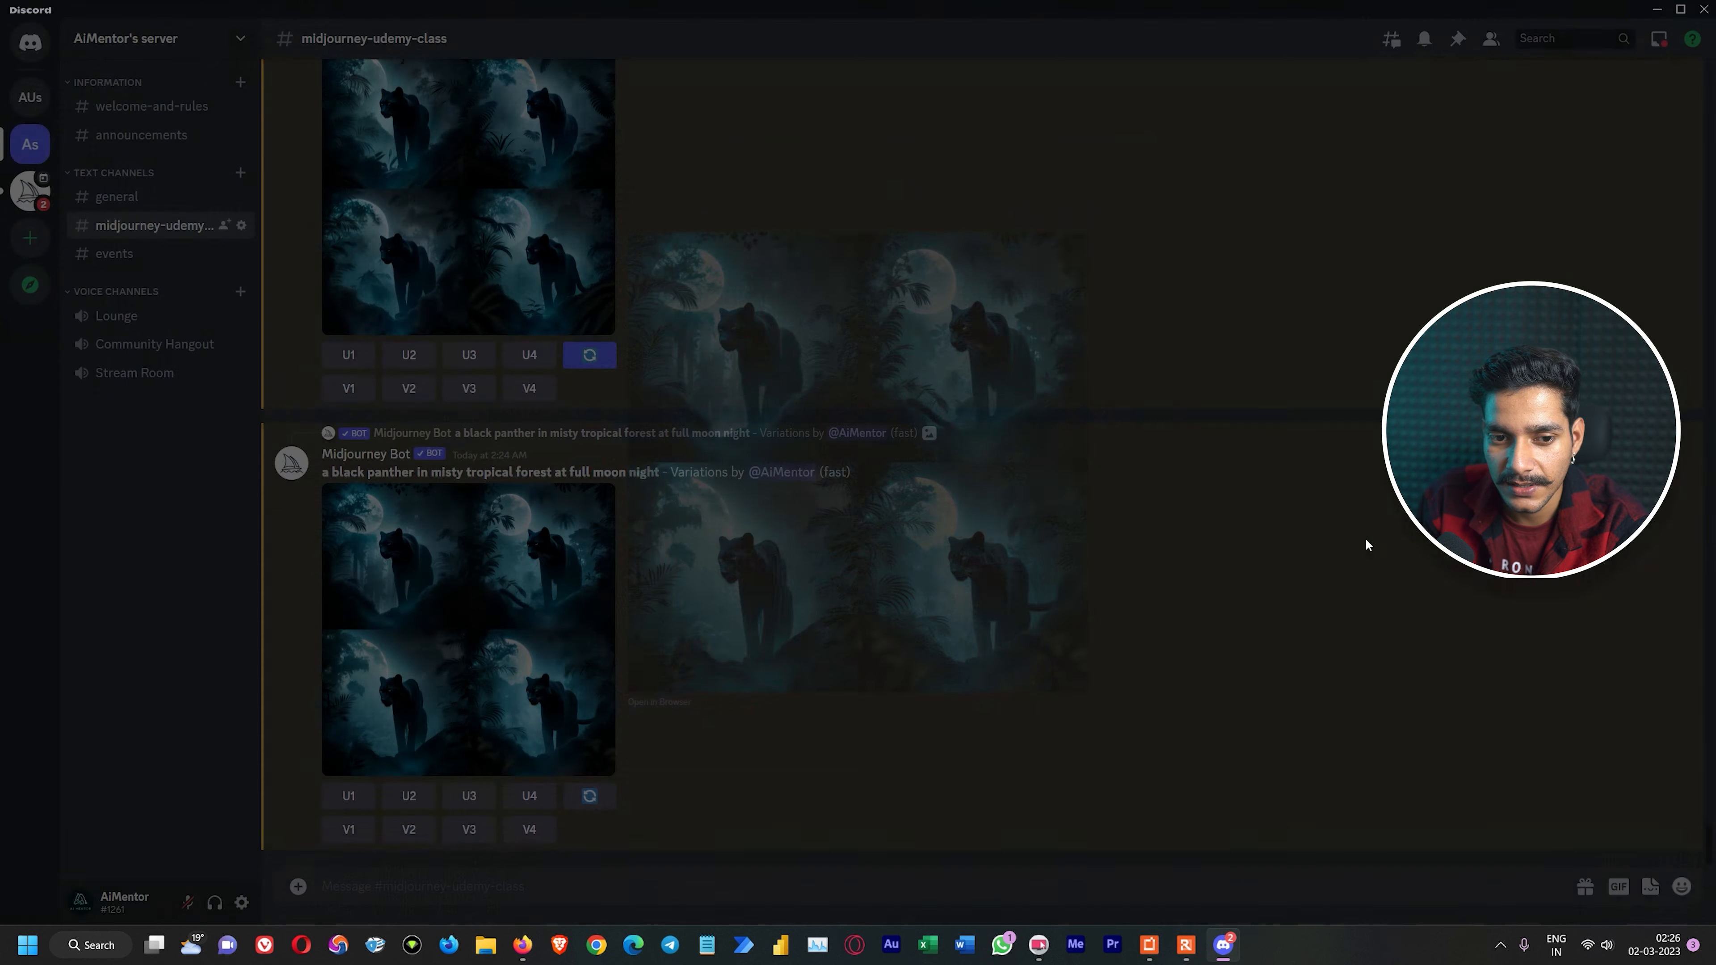
{"action": "scroll", "coordinate": [823, 642], "scroll_direction": "up", "scroll_amount": 4}
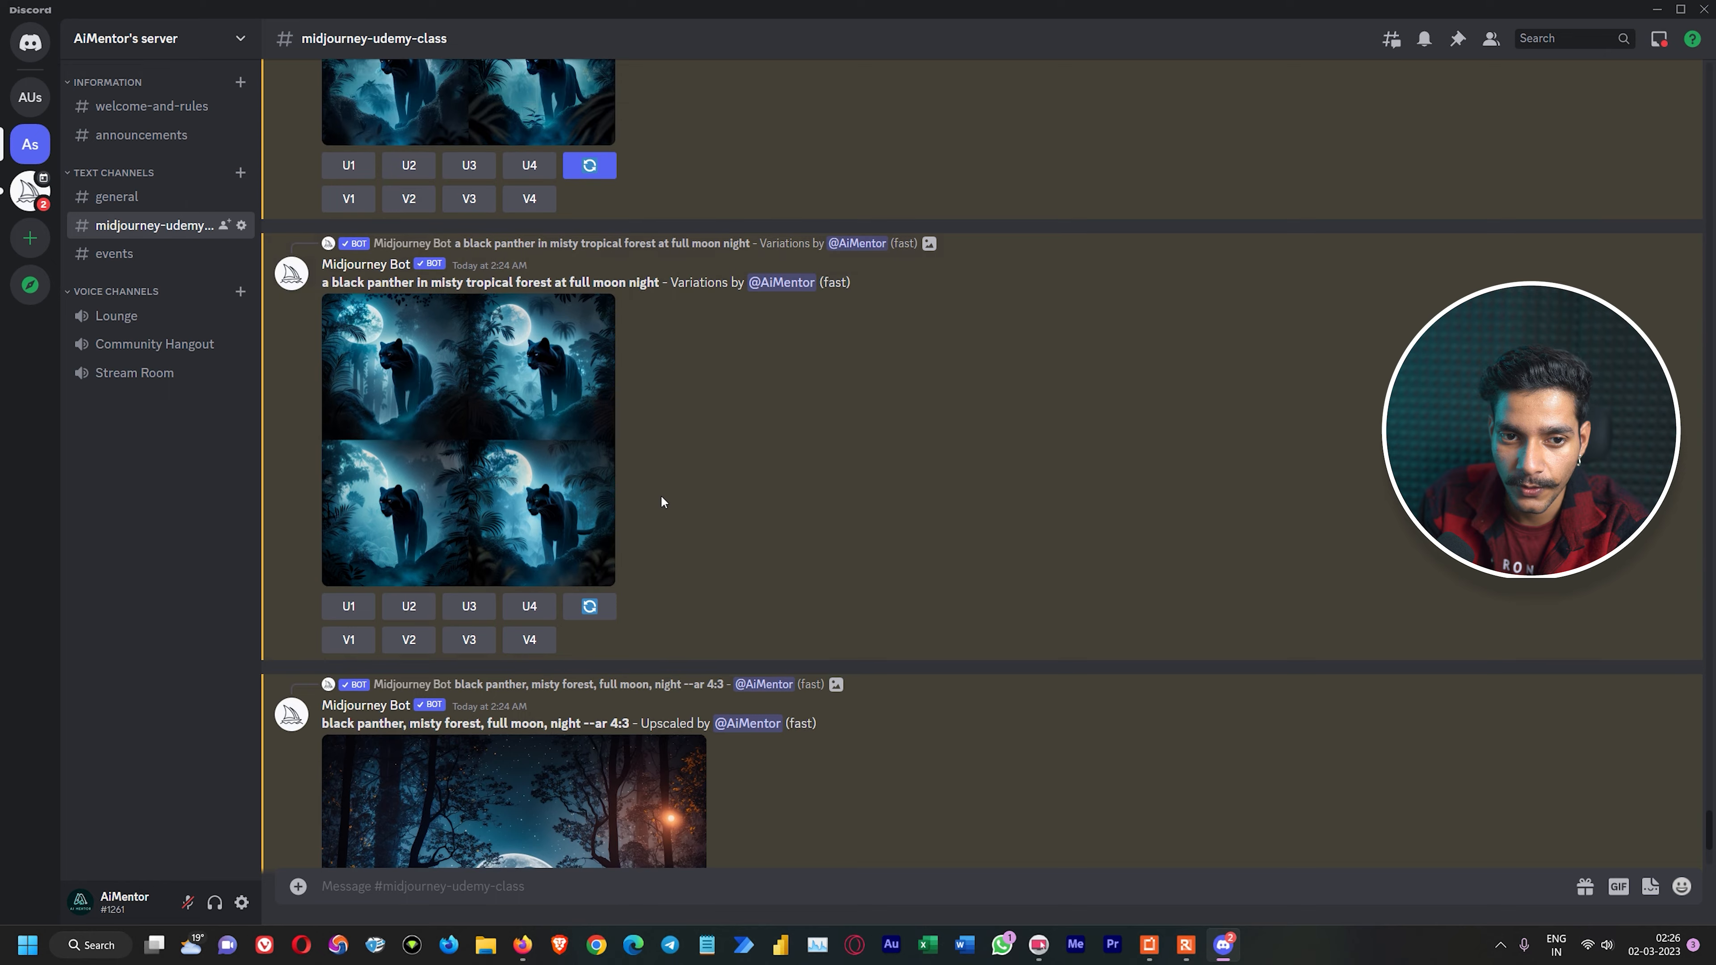
{"action": "left_click", "coordinate": [521, 460]}
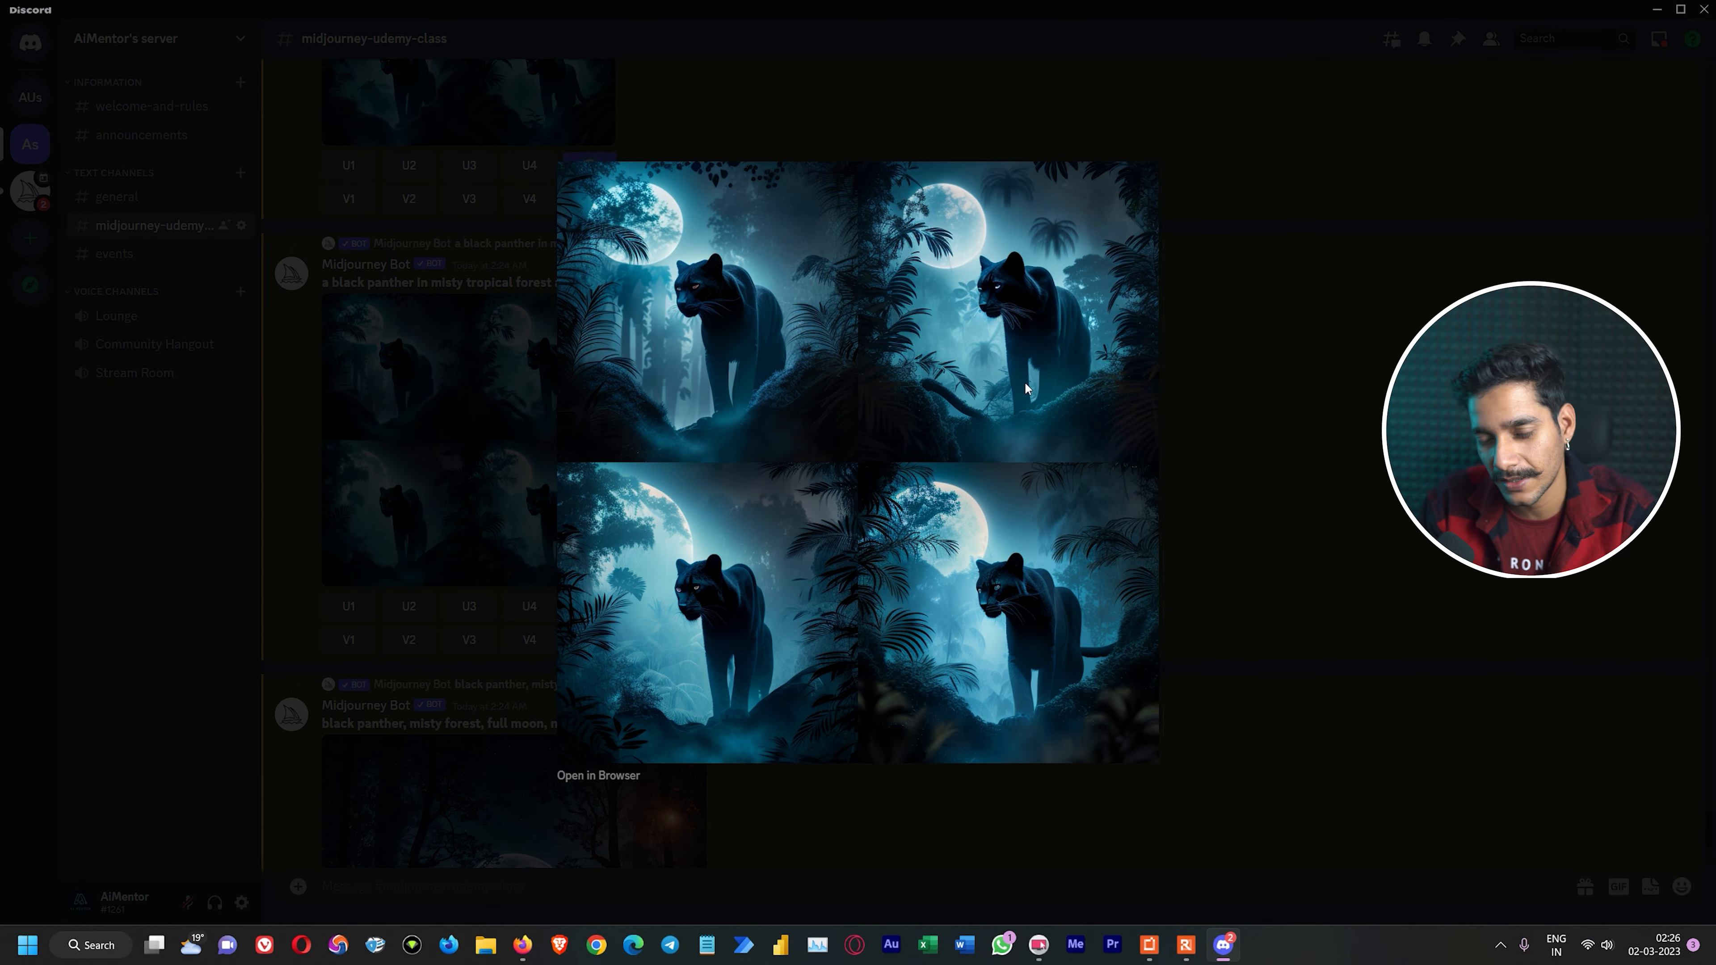
{"action": "left_click", "coordinate": [1237, 403]}
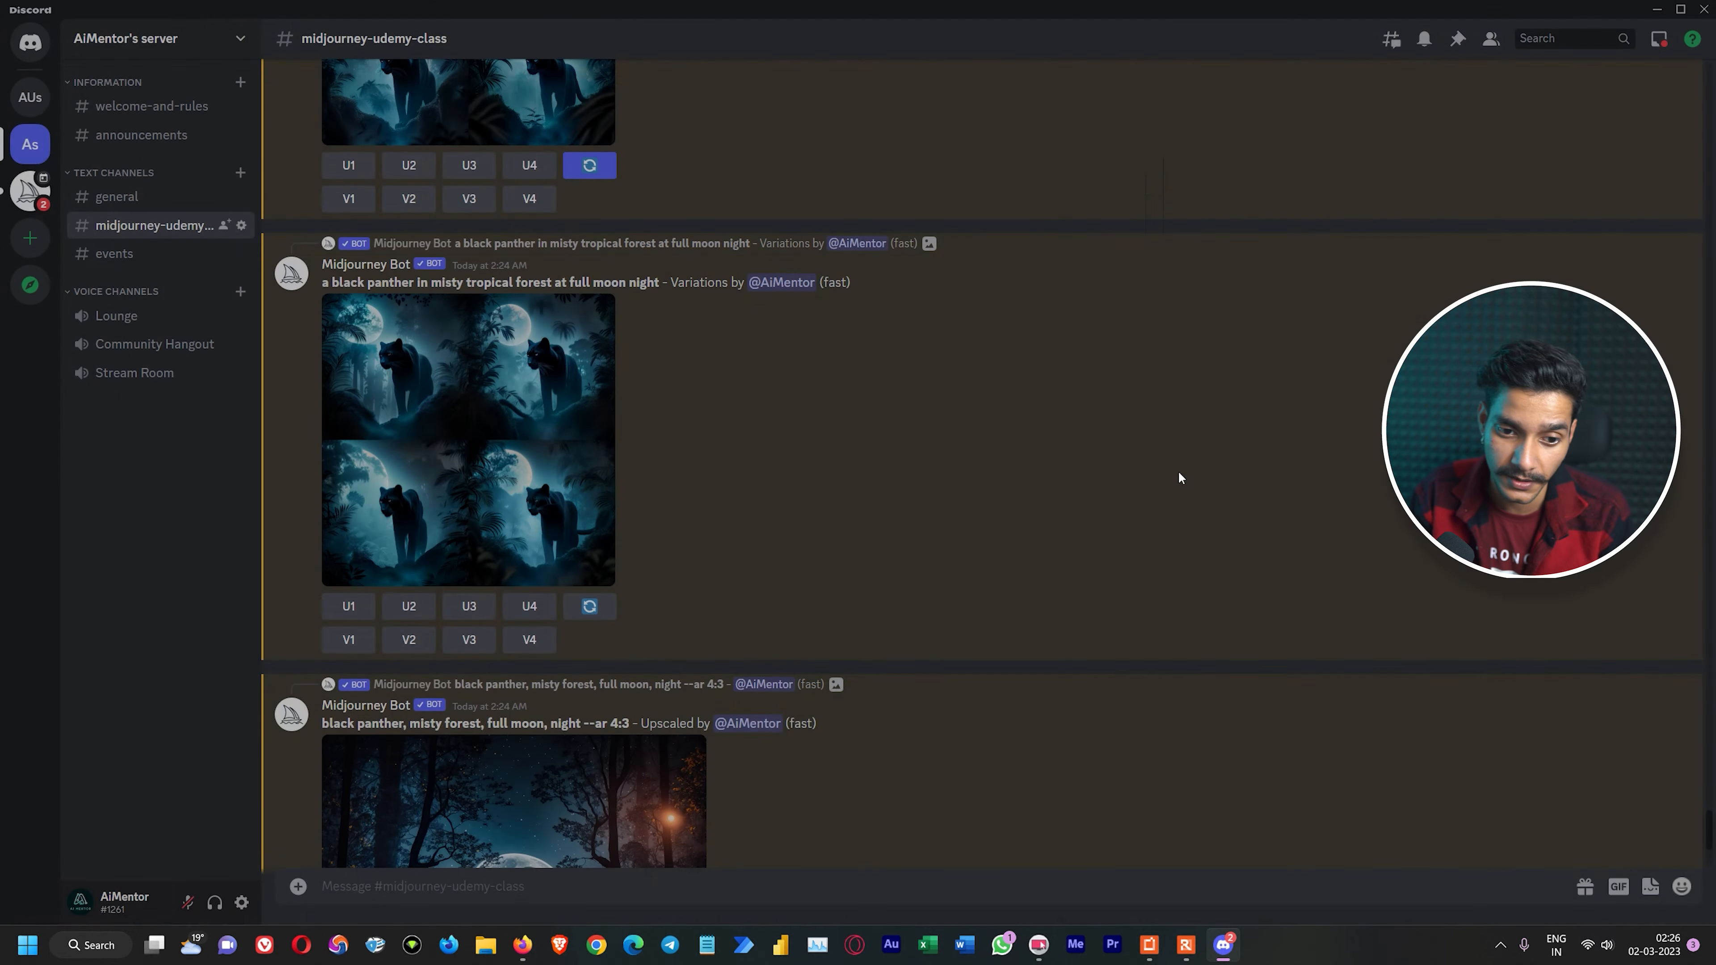
{"action": "scroll", "coordinate": [1209, 434], "scroll_direction": "down", "scroll_amount": 4}
{"action": "left_click", "coordinate": [513, 608]}
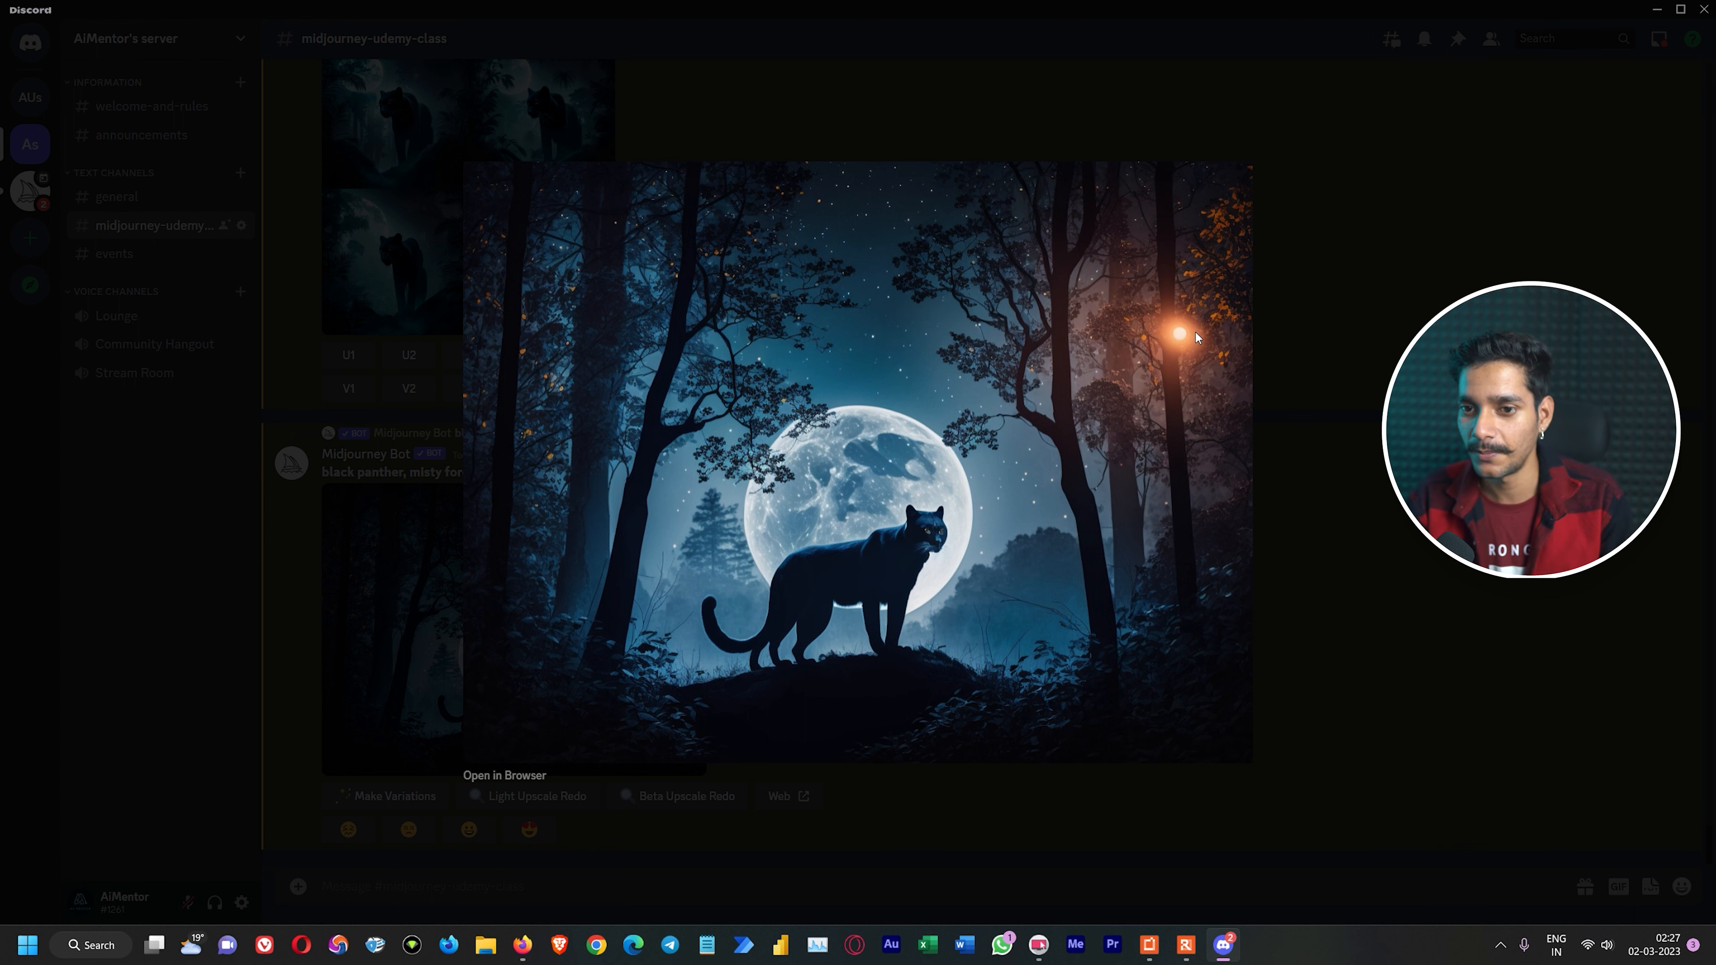
{"action": "left_click", "coordinate": [1325, 330]}
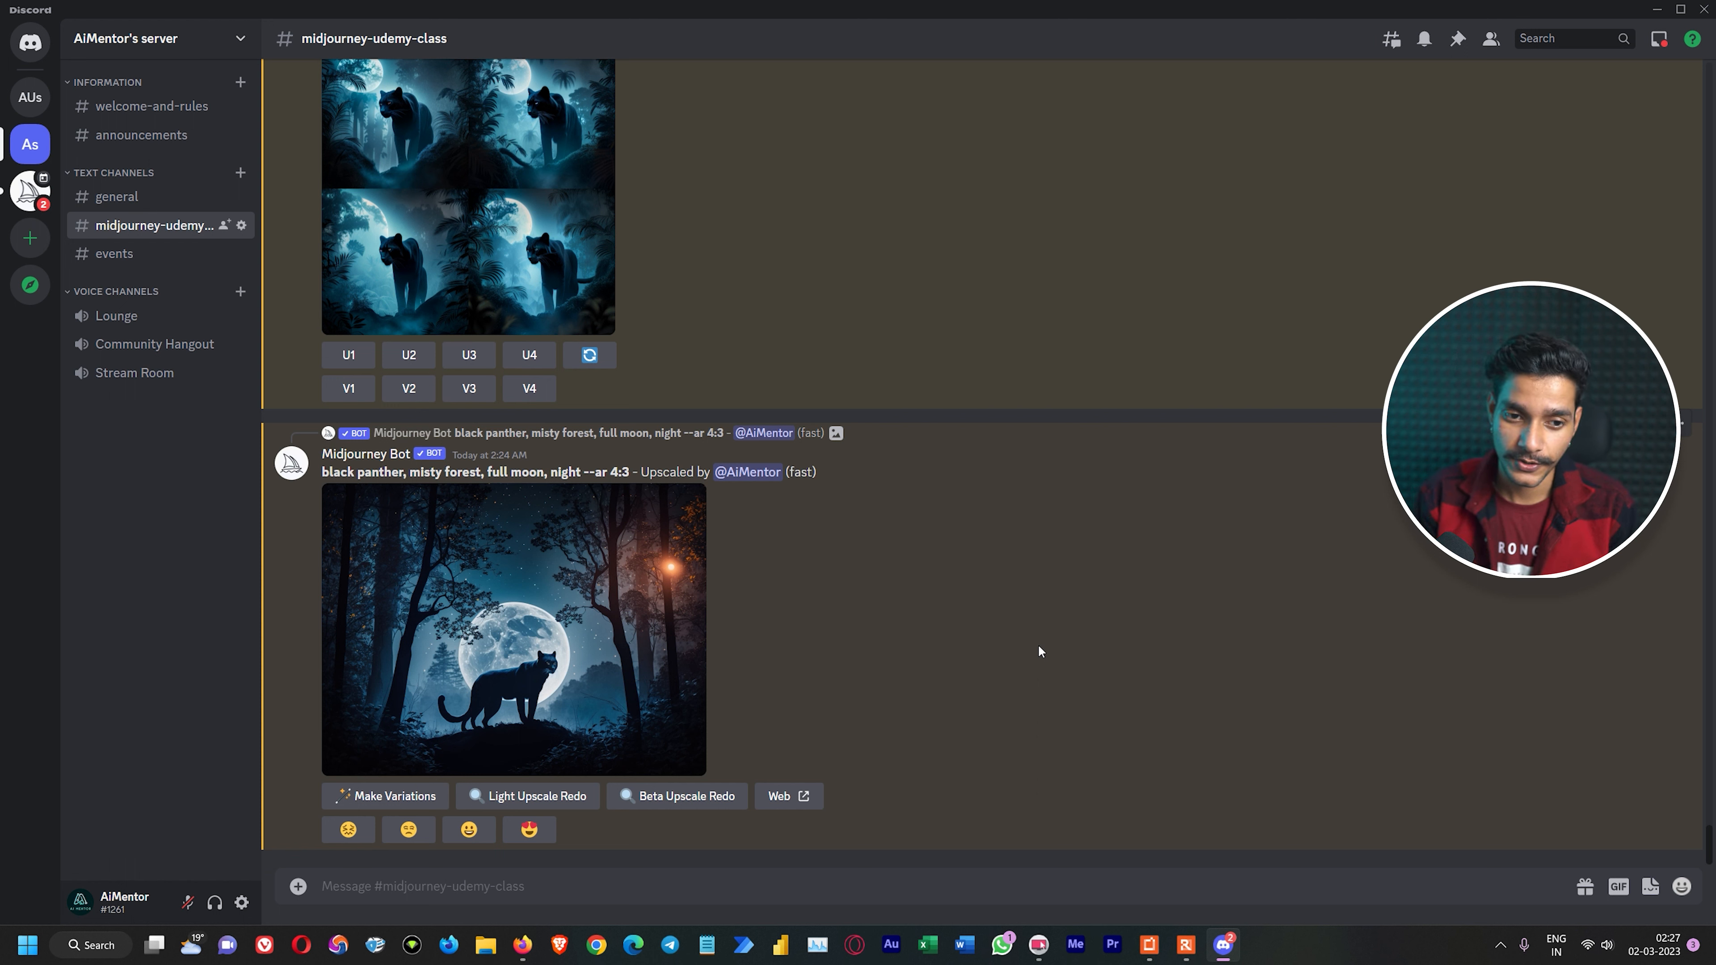
Step: Post the sentence "black panther in dark tropical forest in style of tropical punk" as a plain message in the channel
{"action": "type", "text": "bal"}
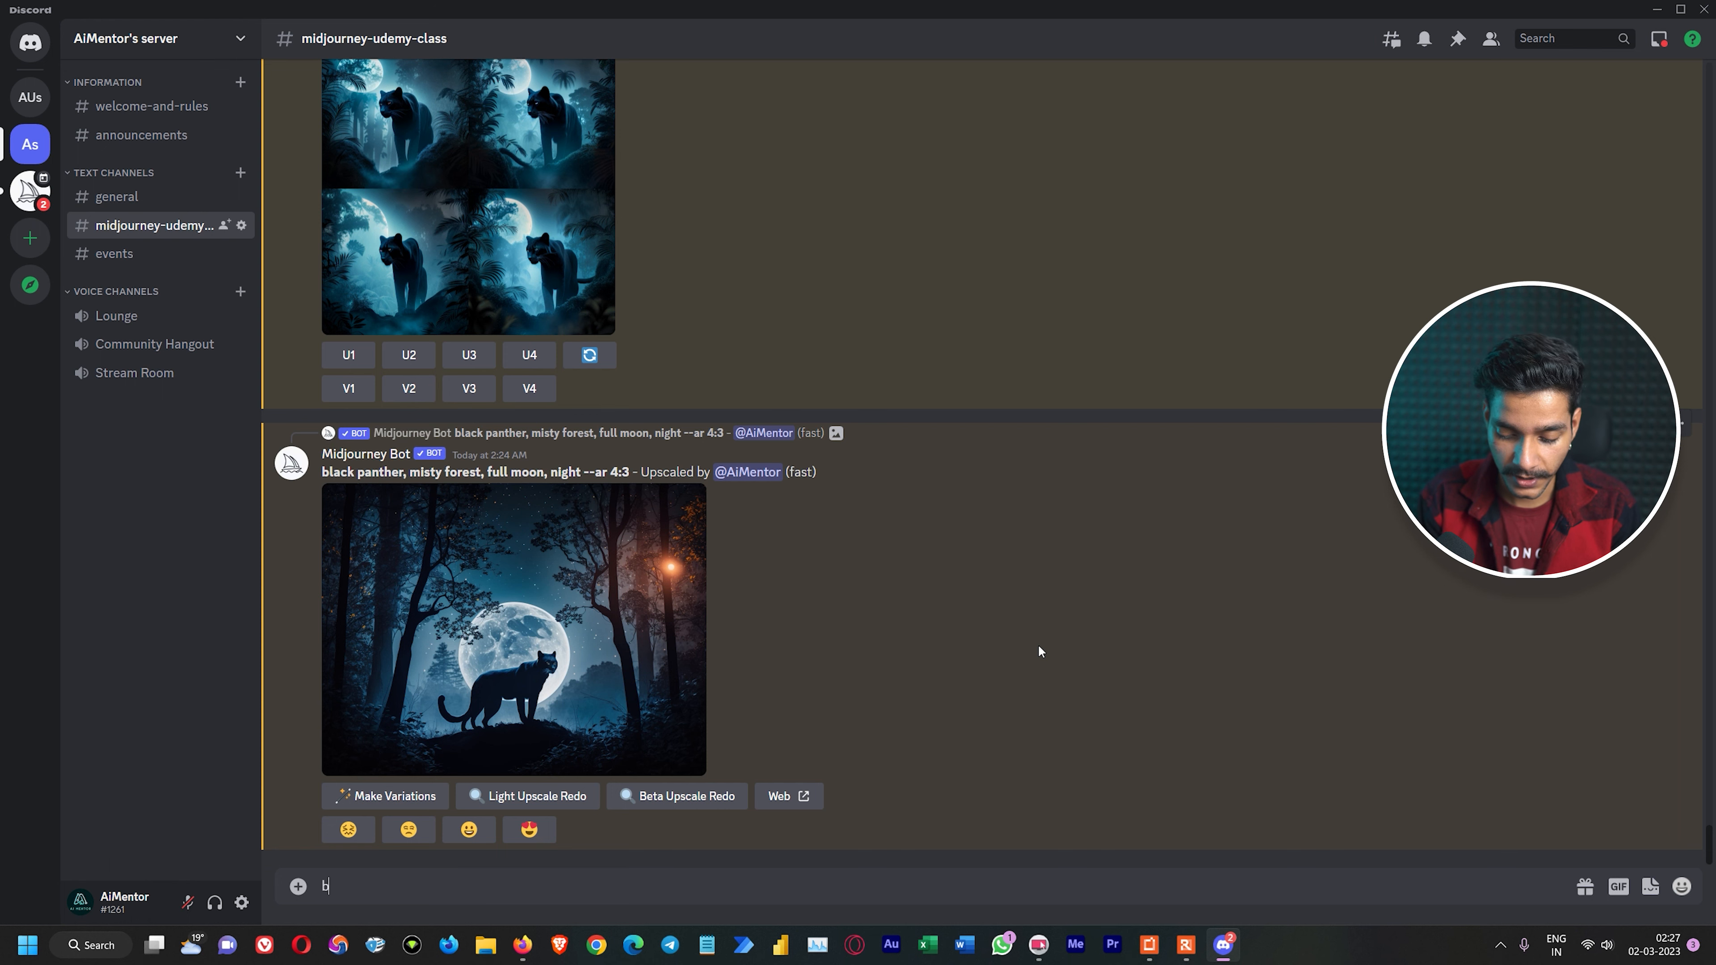
{"action": "key", "text": "BackSpace"}
{"action": "key", "text": "BackSpace"}
{"action": "type", "text": "lack panther in dark"}
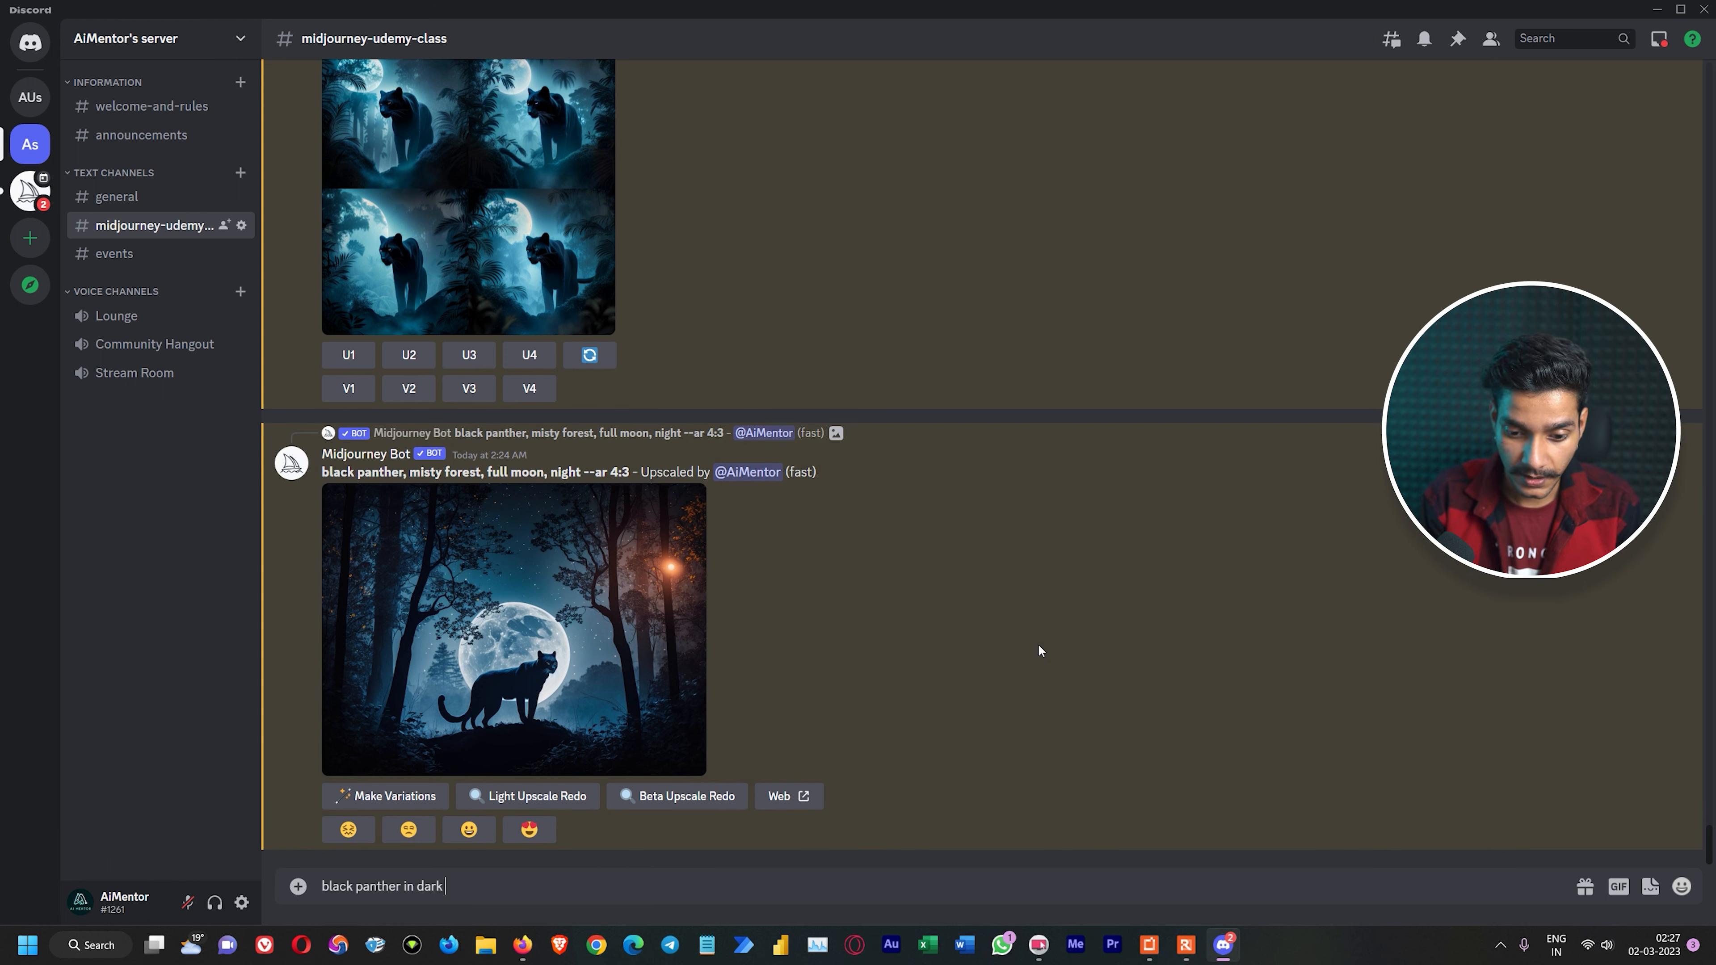
{"action": "type", "text": " tropical forest "}
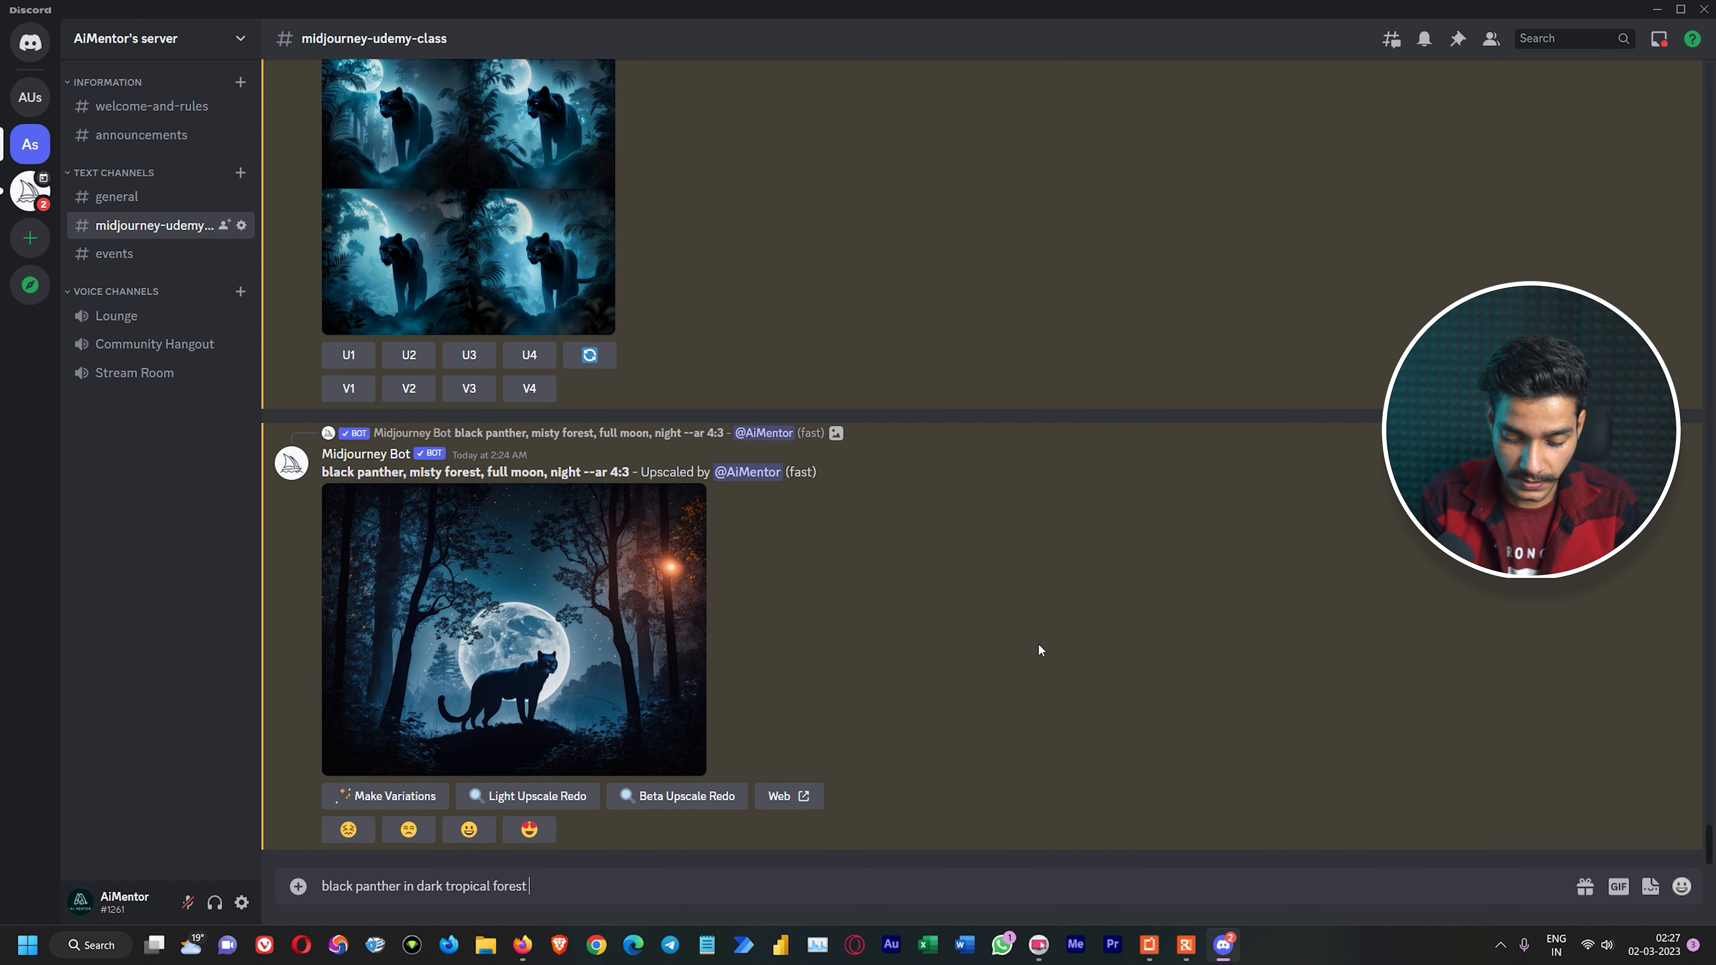
{"action": "type", "text": "in style of"}
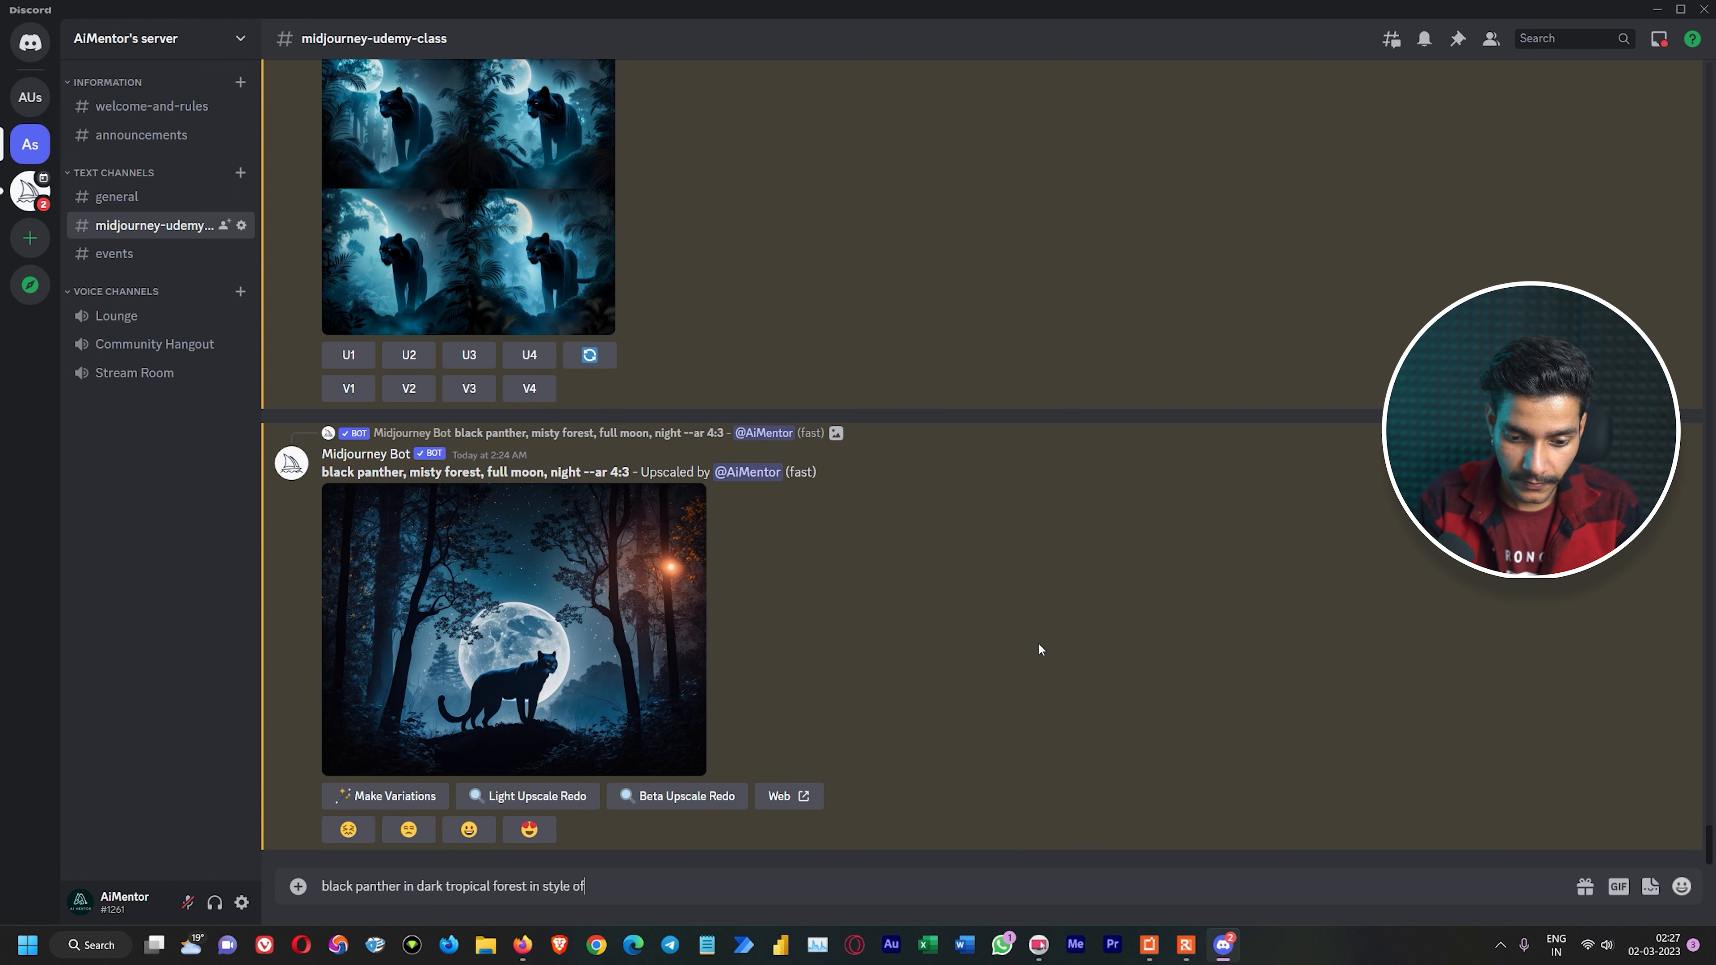
{"action": "type", "text": " tropical punk"}
{"action": "key", "text": "Return"}
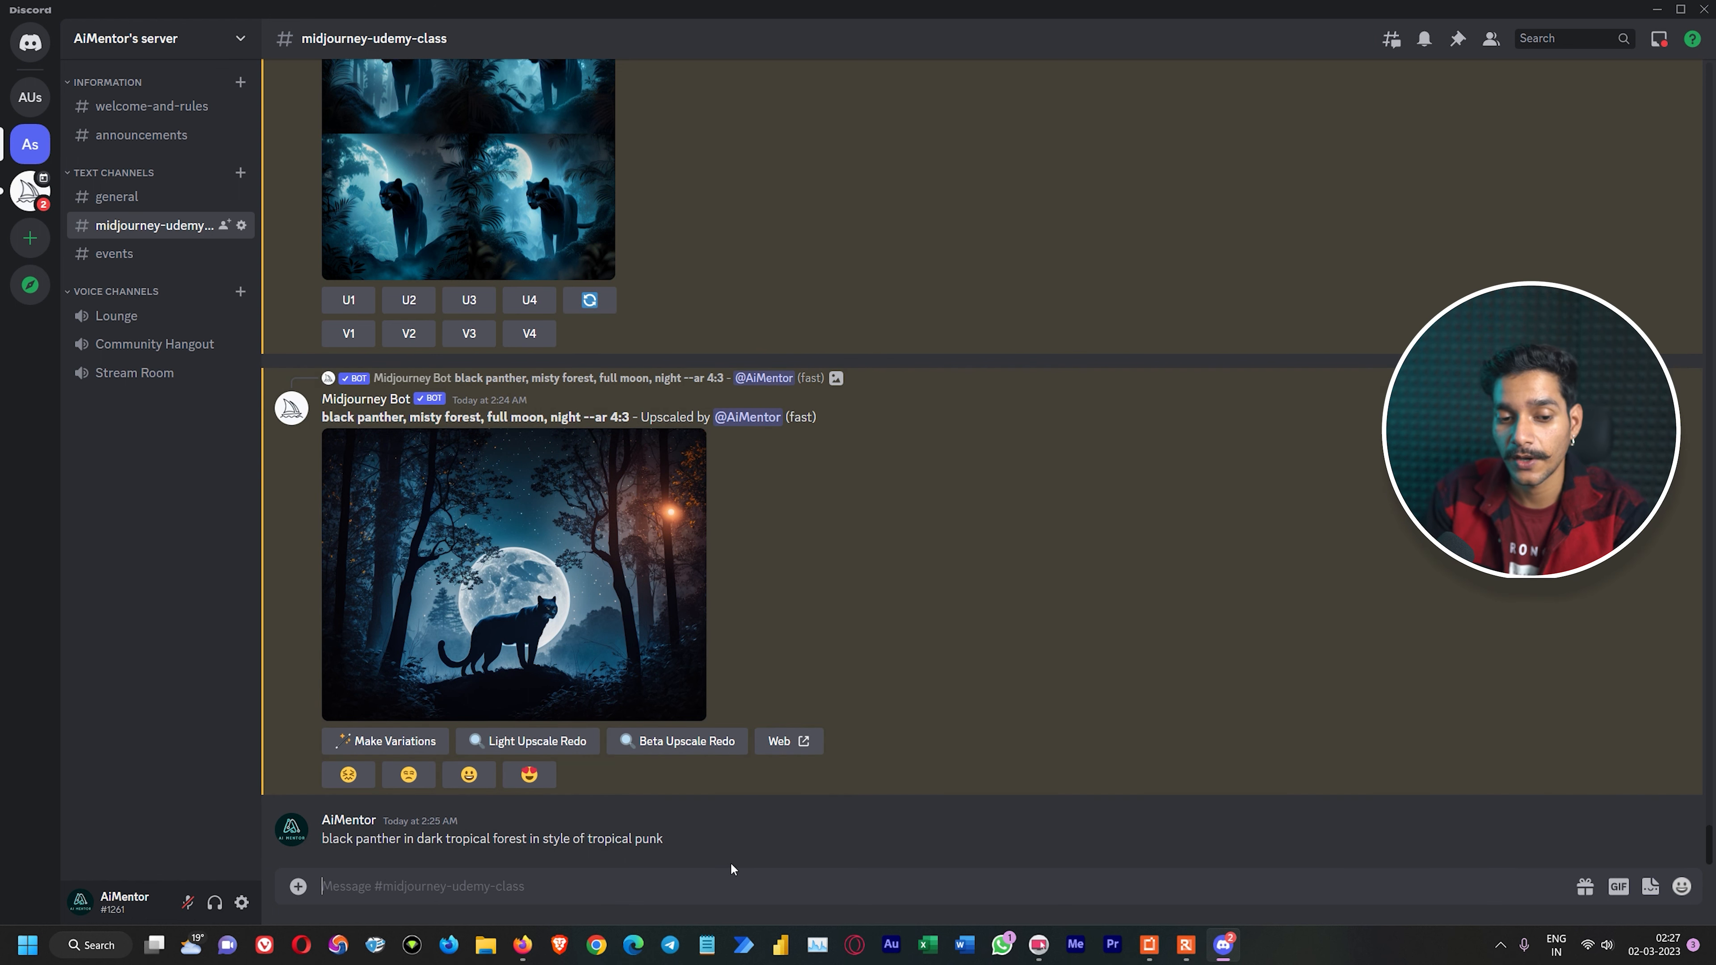
Step: Copy the posted tropical punk sentence and submit it as an /imagine prompt without any parameters
{"action": "left_click_drag", "start_coordinate": [685, 844], "coordinate": [319, 841]}
{"action": "key", "text": "ctrl+c"}
{"action": "left_click", "coordinate": [389, 883]}
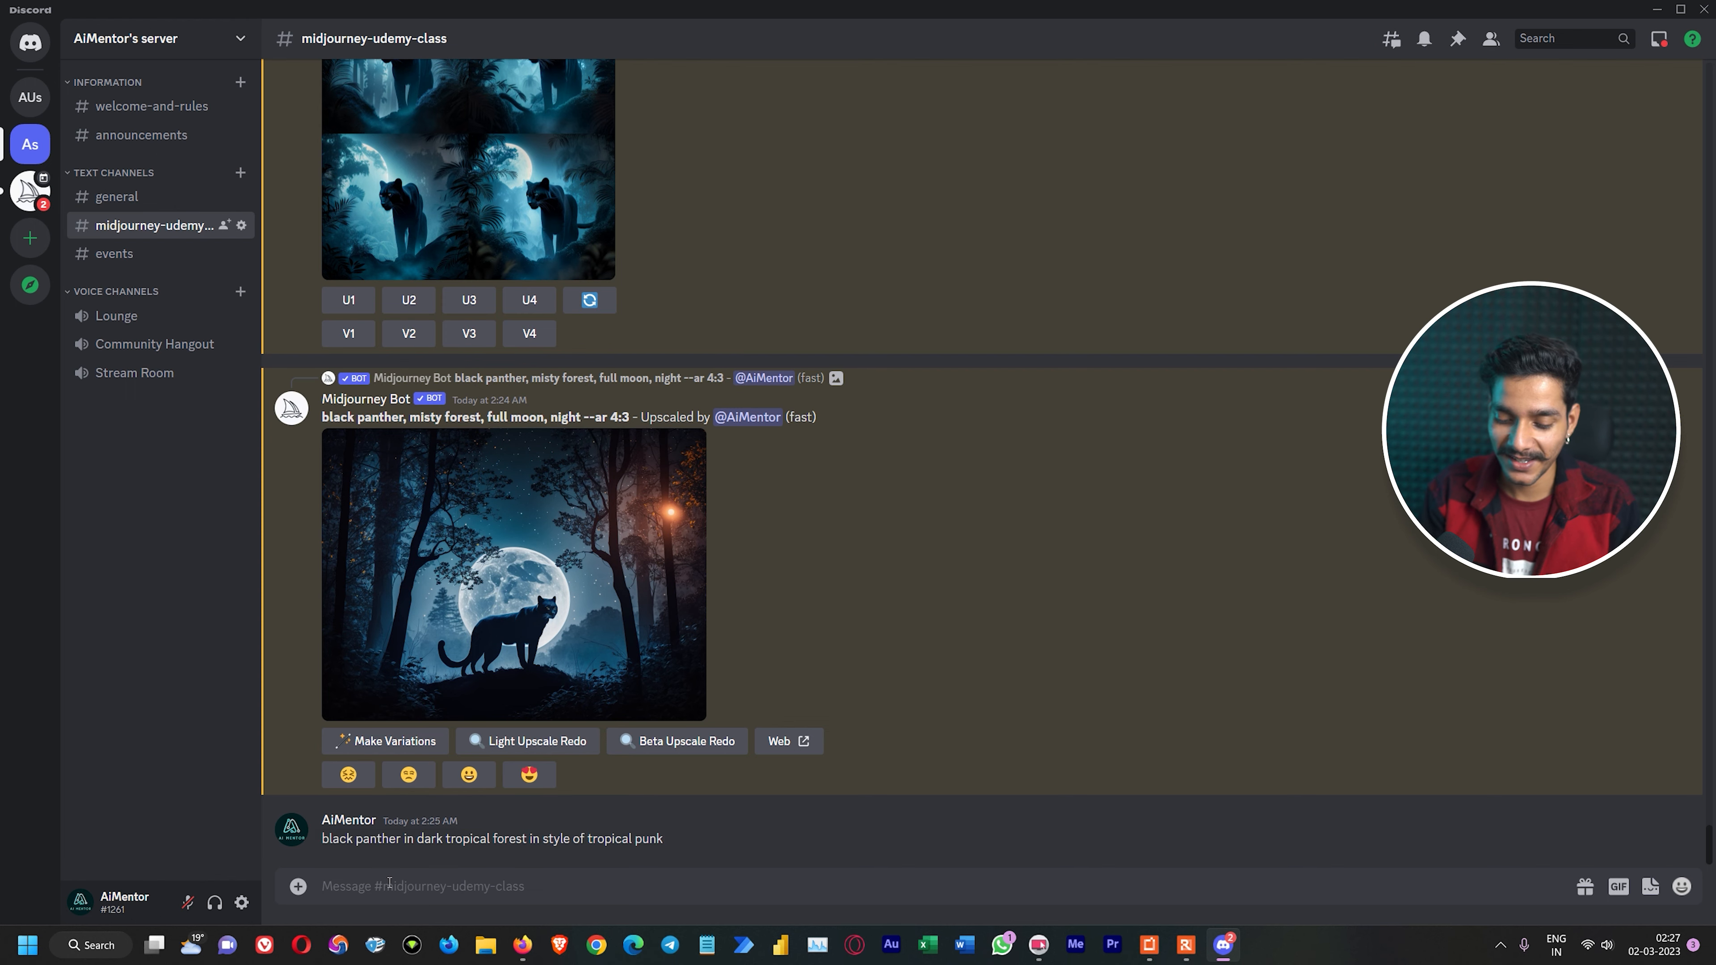
{"action": "type", "text": "/imagine"}
{"action": "key", "text": "Return"}
{"action": "key", "text": "ctrl+v"}
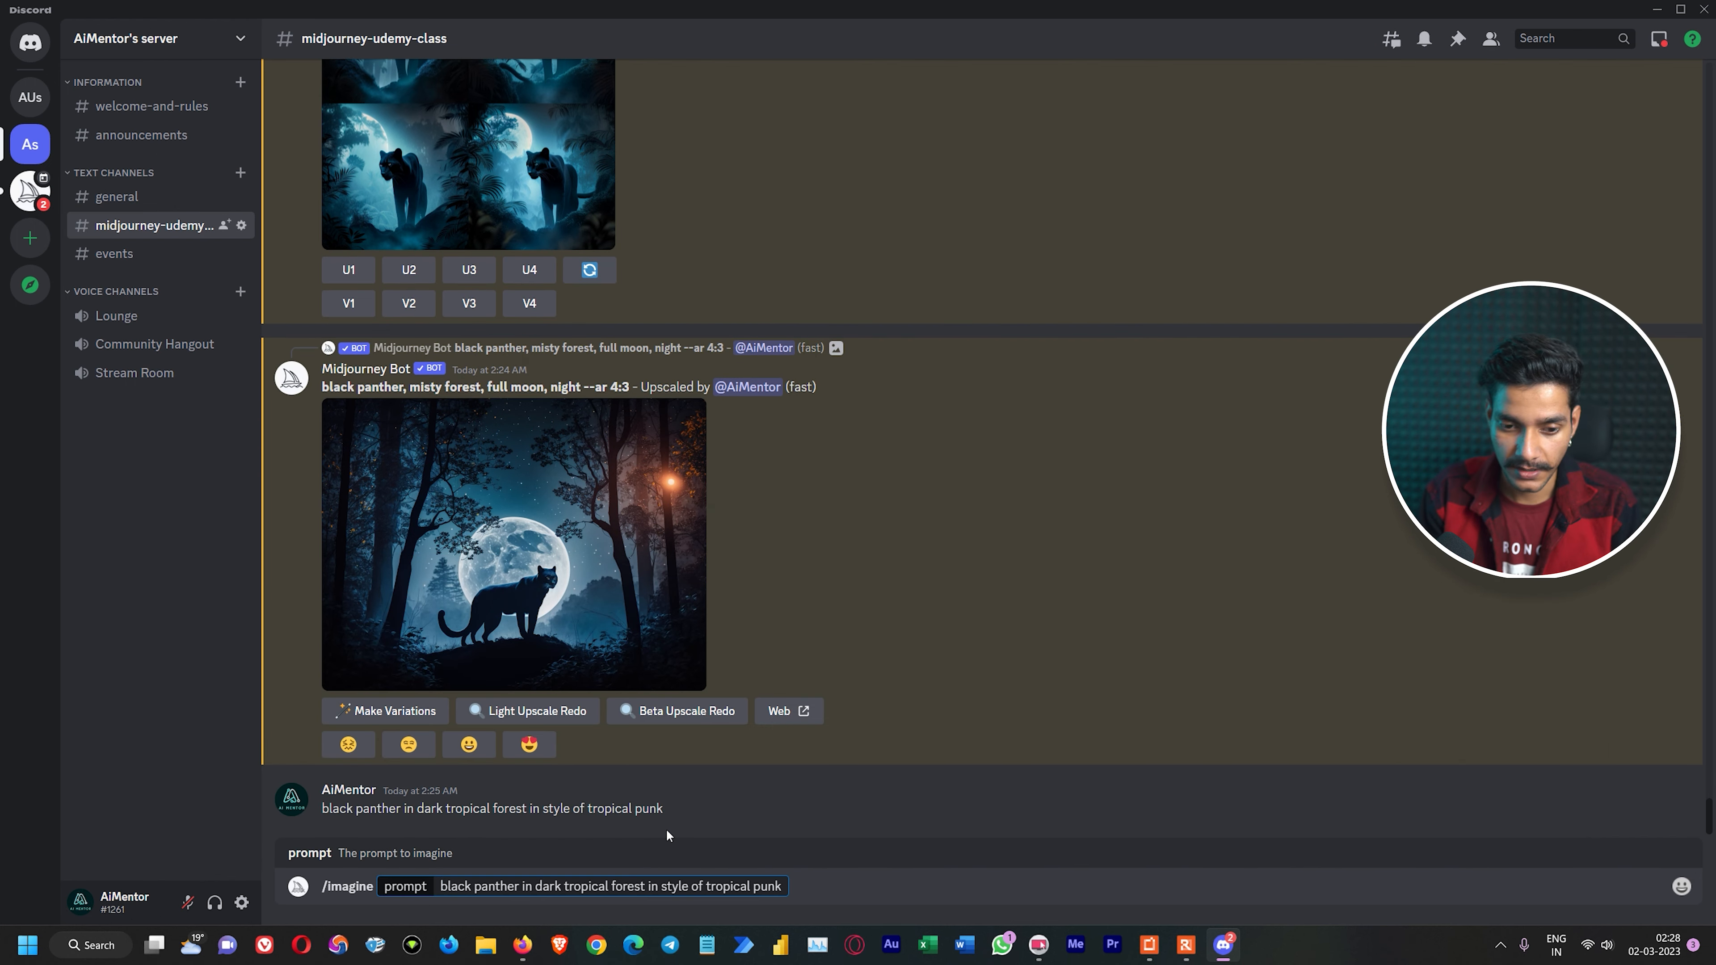
{"action": "key", "text": "Return"}
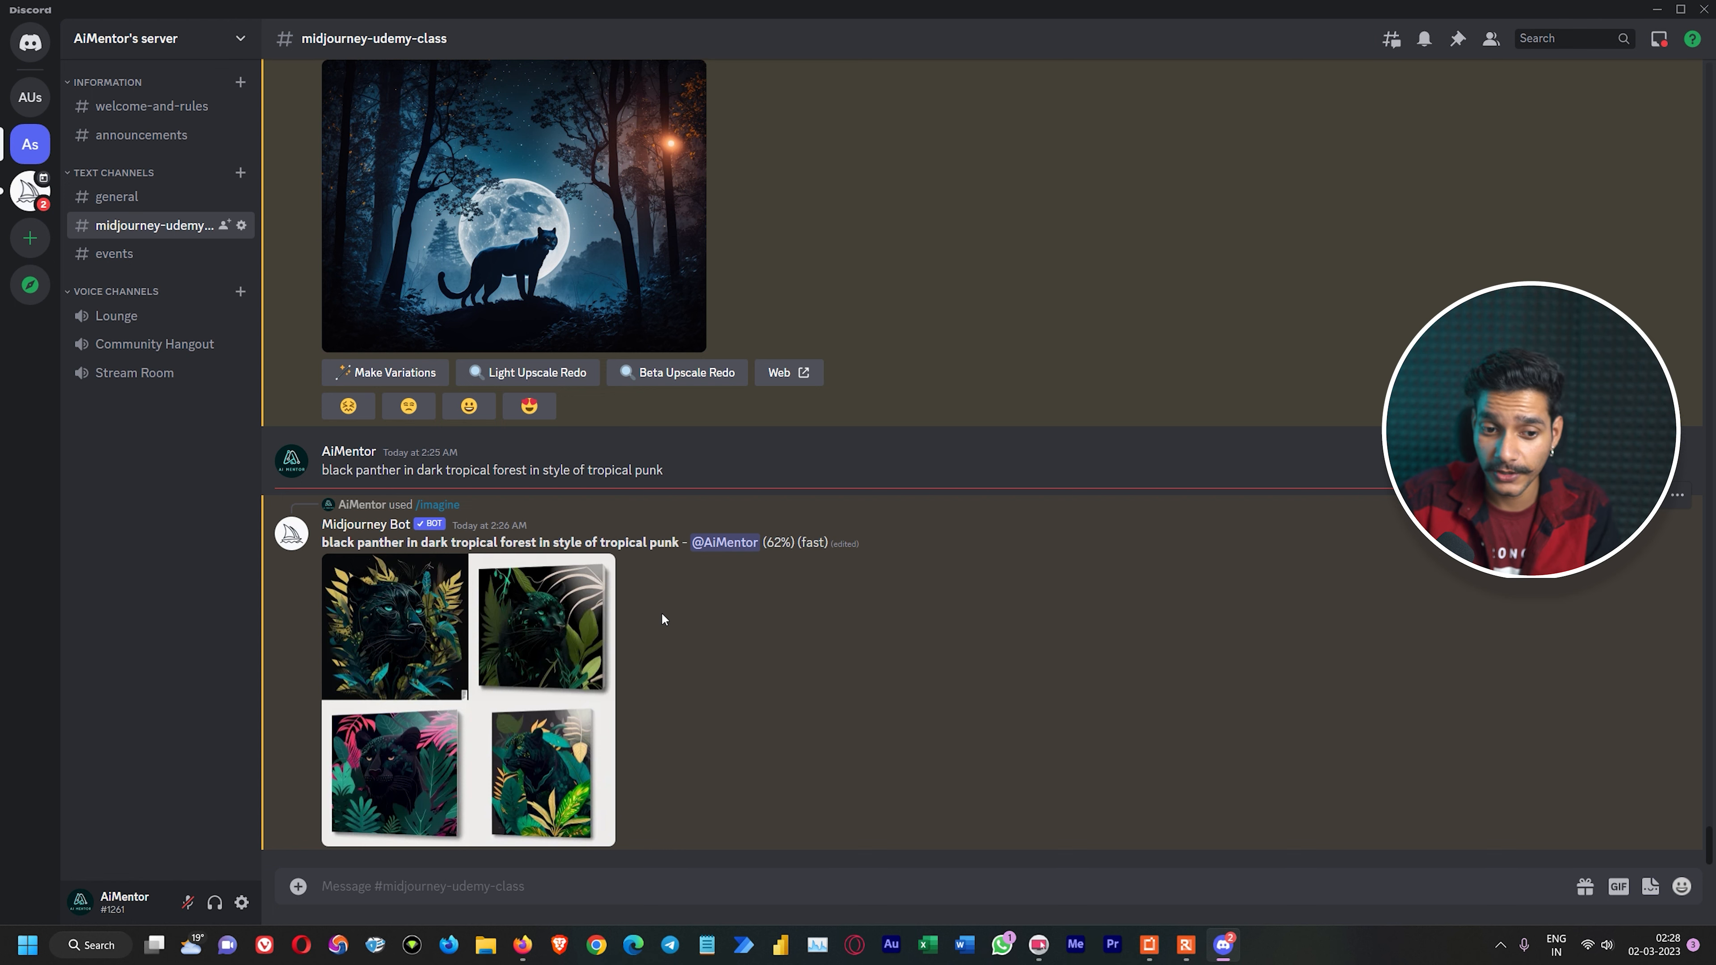
Step: Reuse the tropical punk prompt in a new /imagine command, prefix it with "cartoon", add an aspect ratio of 6:9, and submit it
{"action": "left_click_drag", "start_coordinate": [679, 544], "coordinate": [398, 848]}
{"action": "key", "text": "ctrl+c"}
{"action": "left_click", "coordinate": [390, 882]}
{"action": "type", "text": "/imagine"}
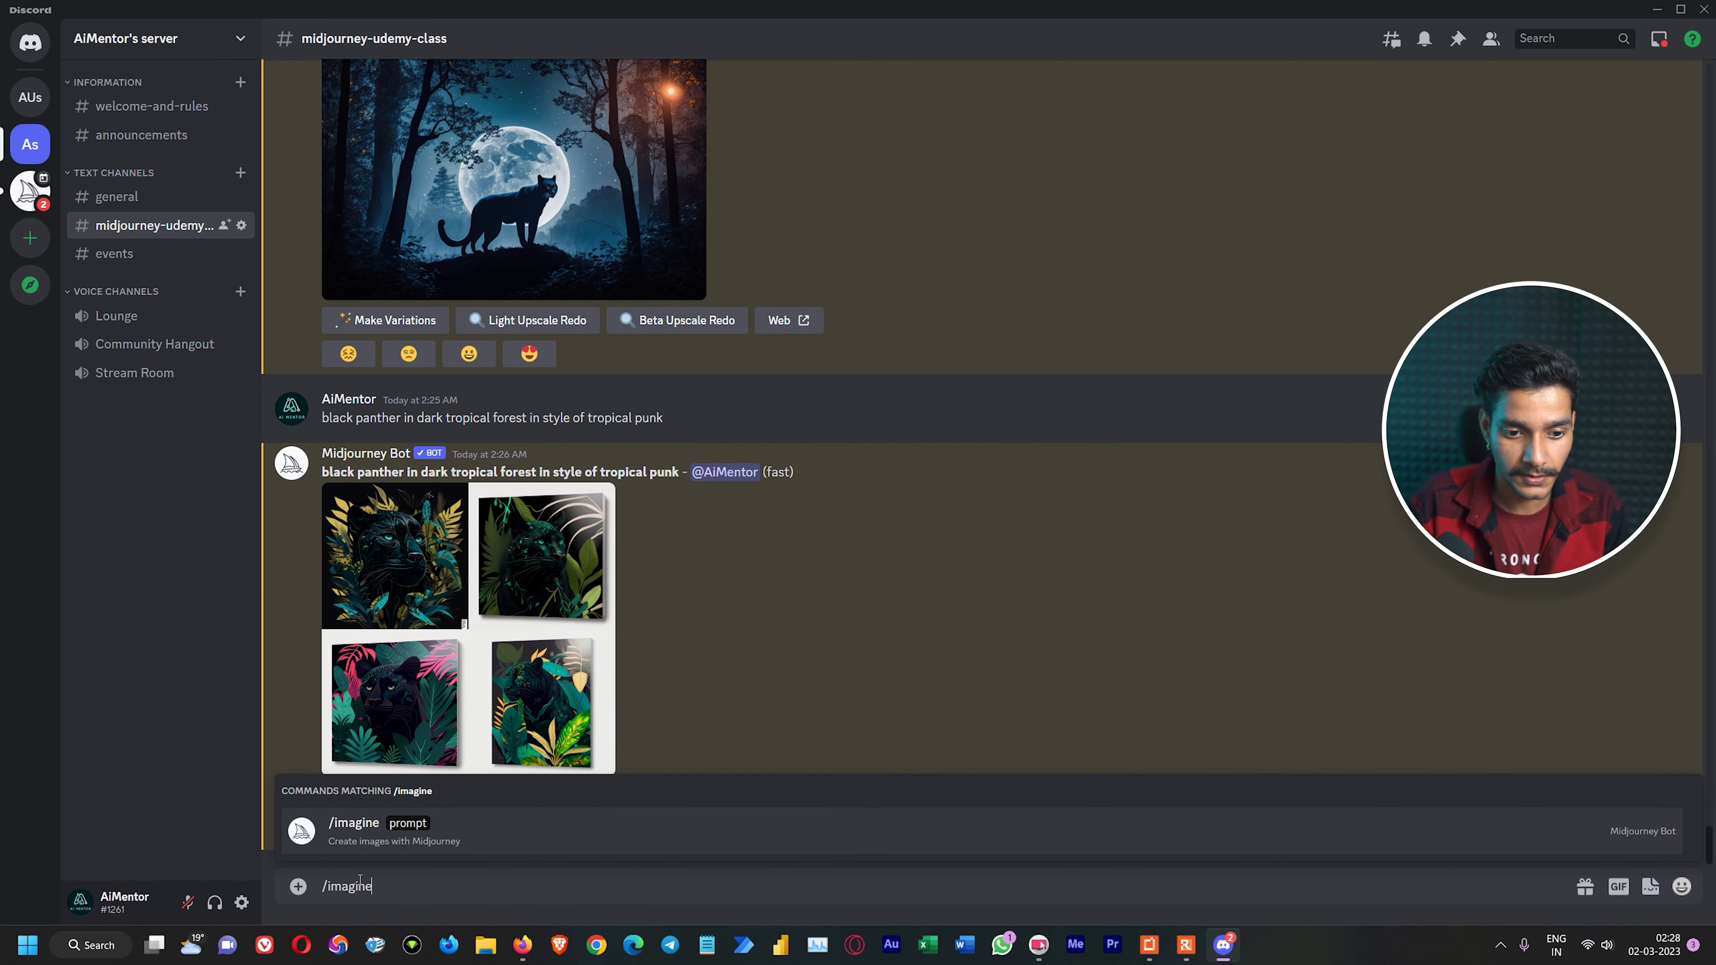
{"action": "key", "text": "Tab"}
{"action": "key", "text": "ctrl+v"}
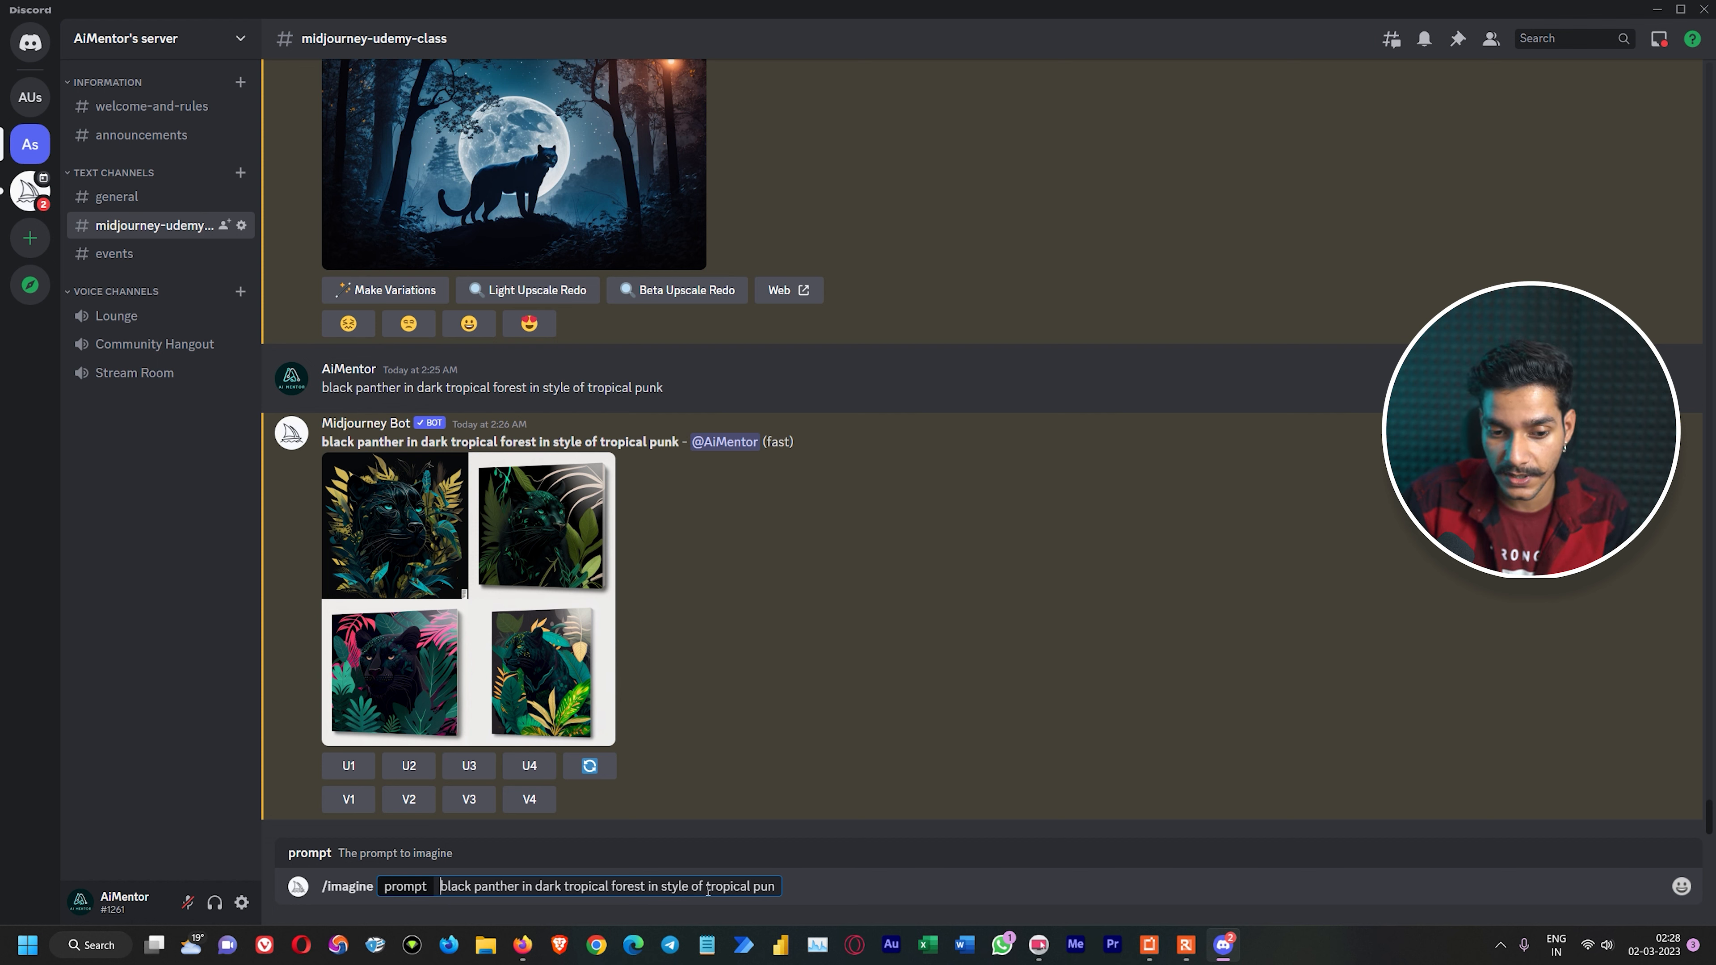
{"action": "type", "text": "cartoon"}
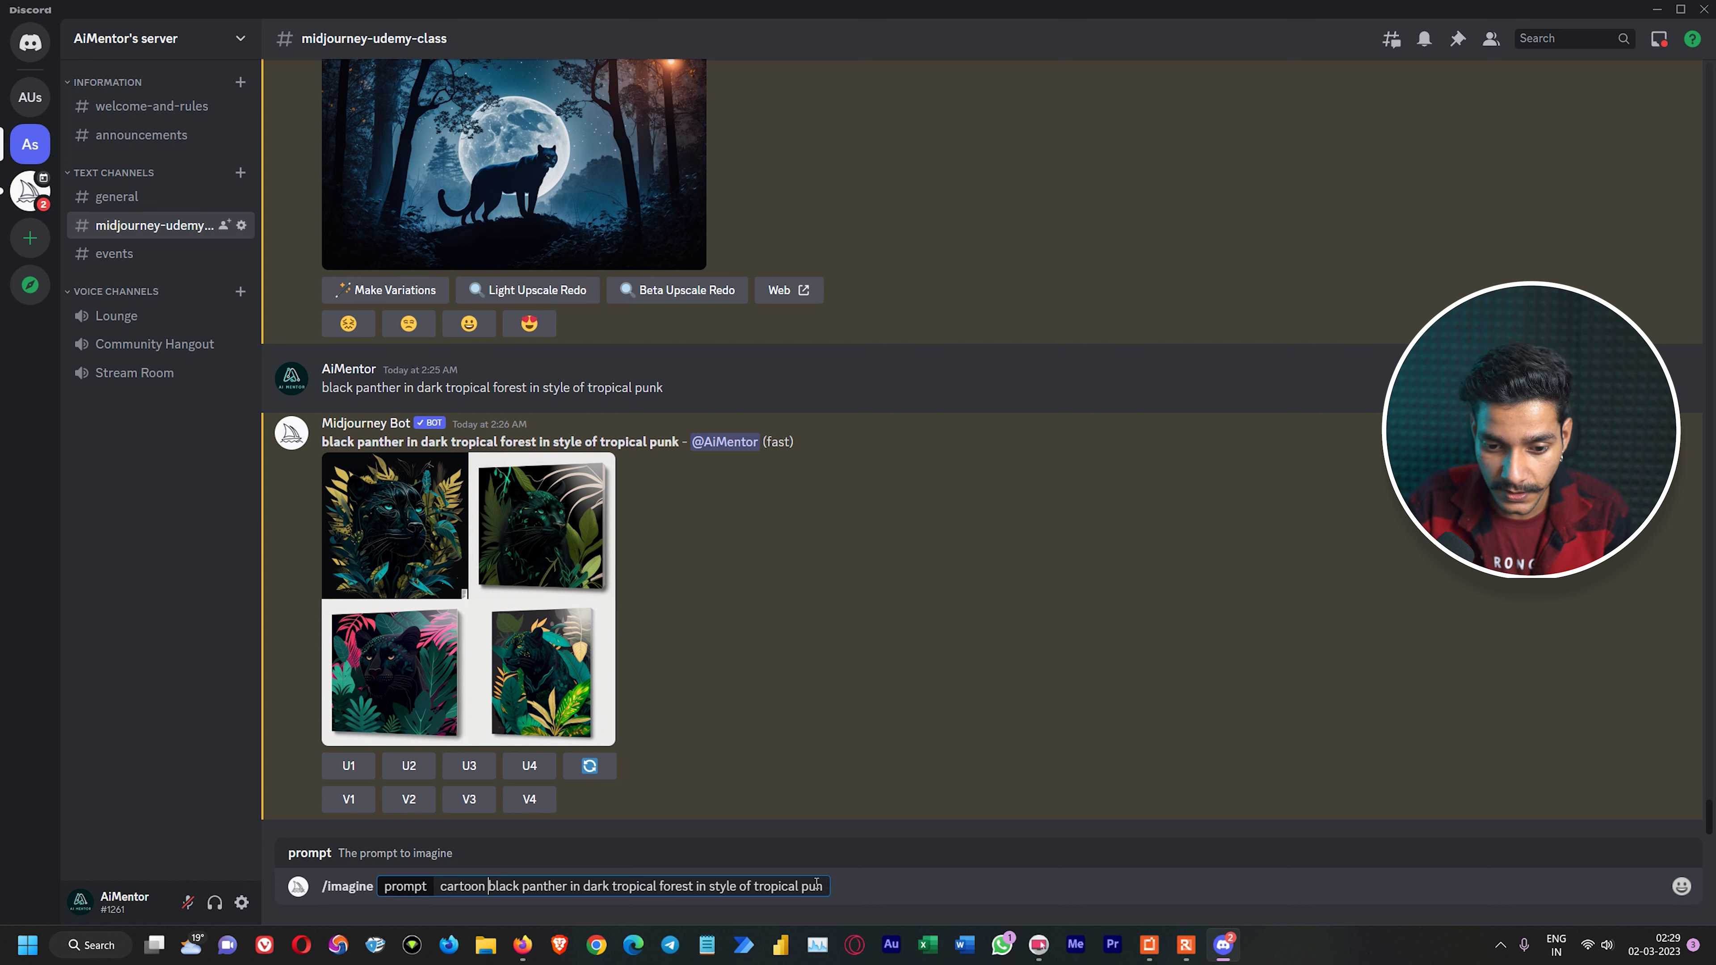
{"action": "type", "text": "k -"}
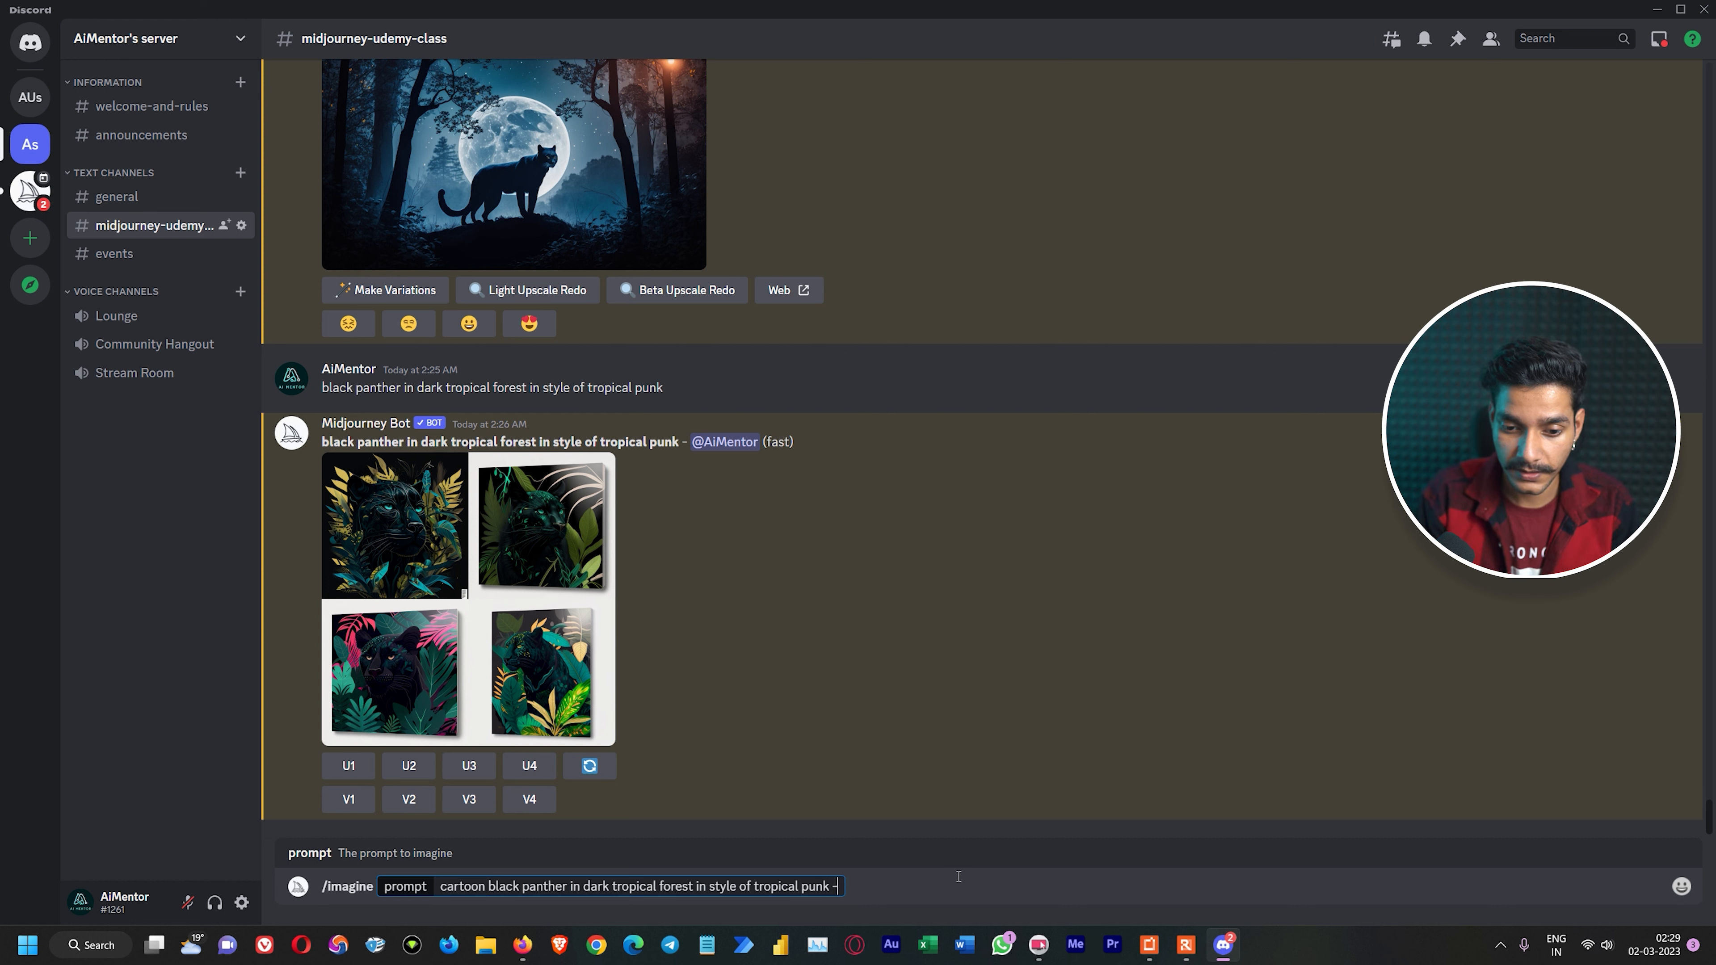
{"action": "type", "text": "- ar 2:3"}
{"action": "key", "text": "Return"}
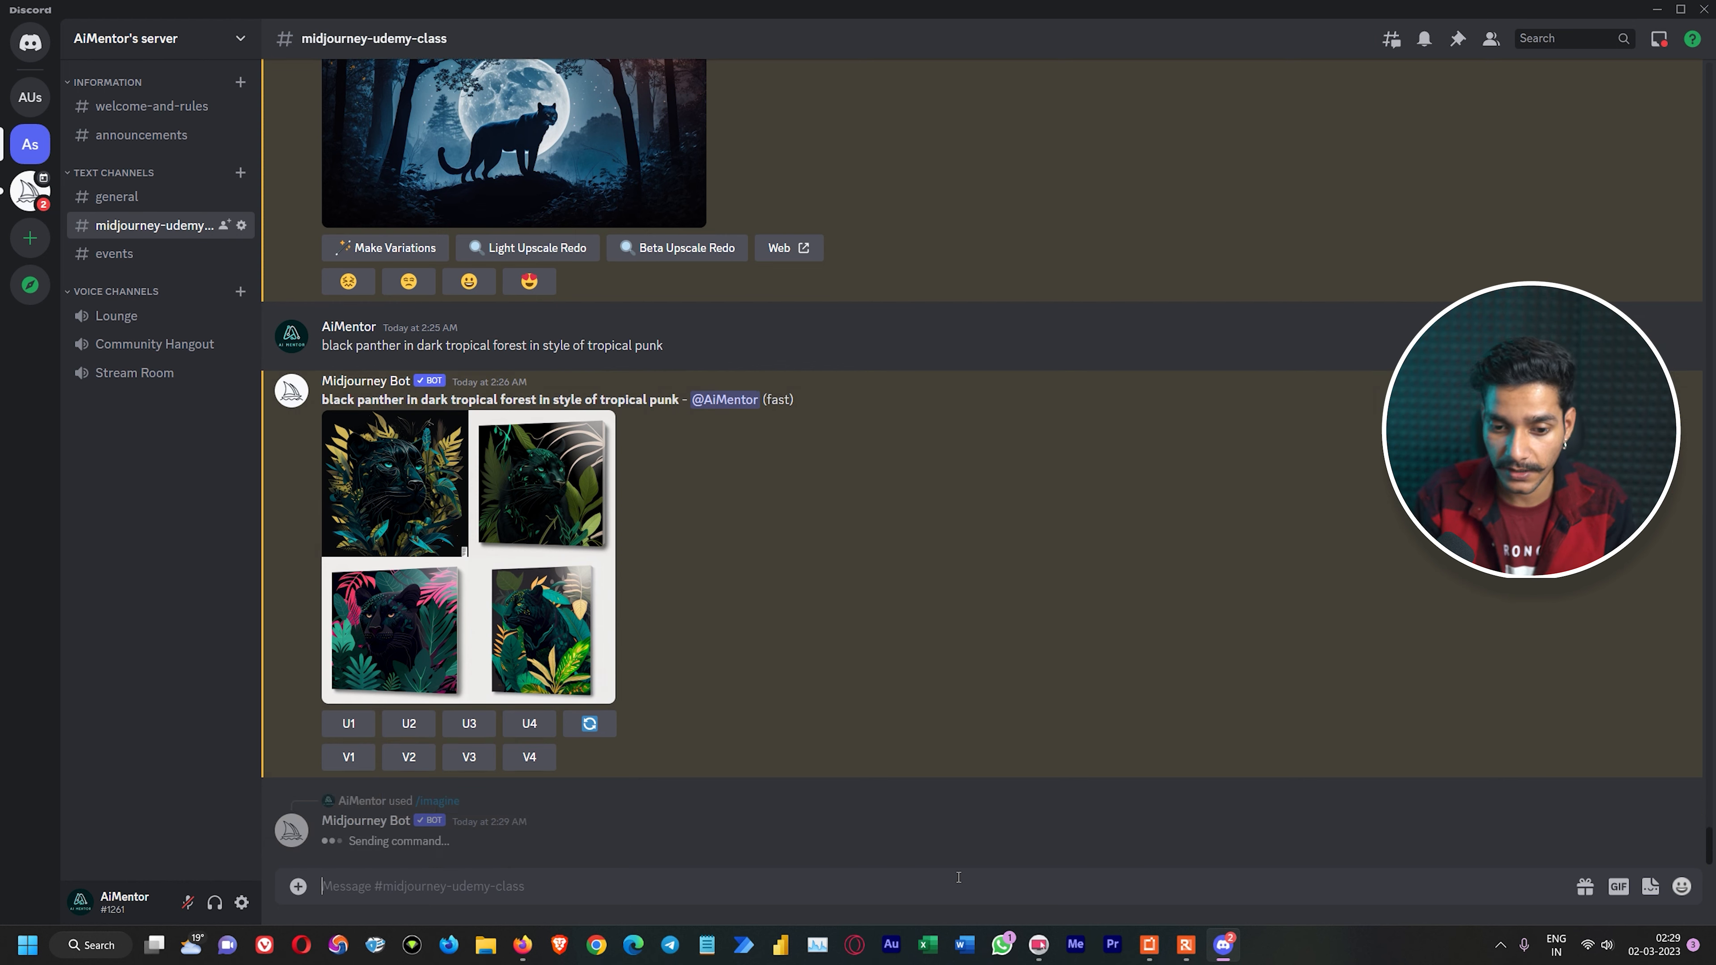
Step: Inspect the enlarged tropical punk panther grid and request variations of its image 1
{"action": "left_click", "coordinate": [467, 540]}
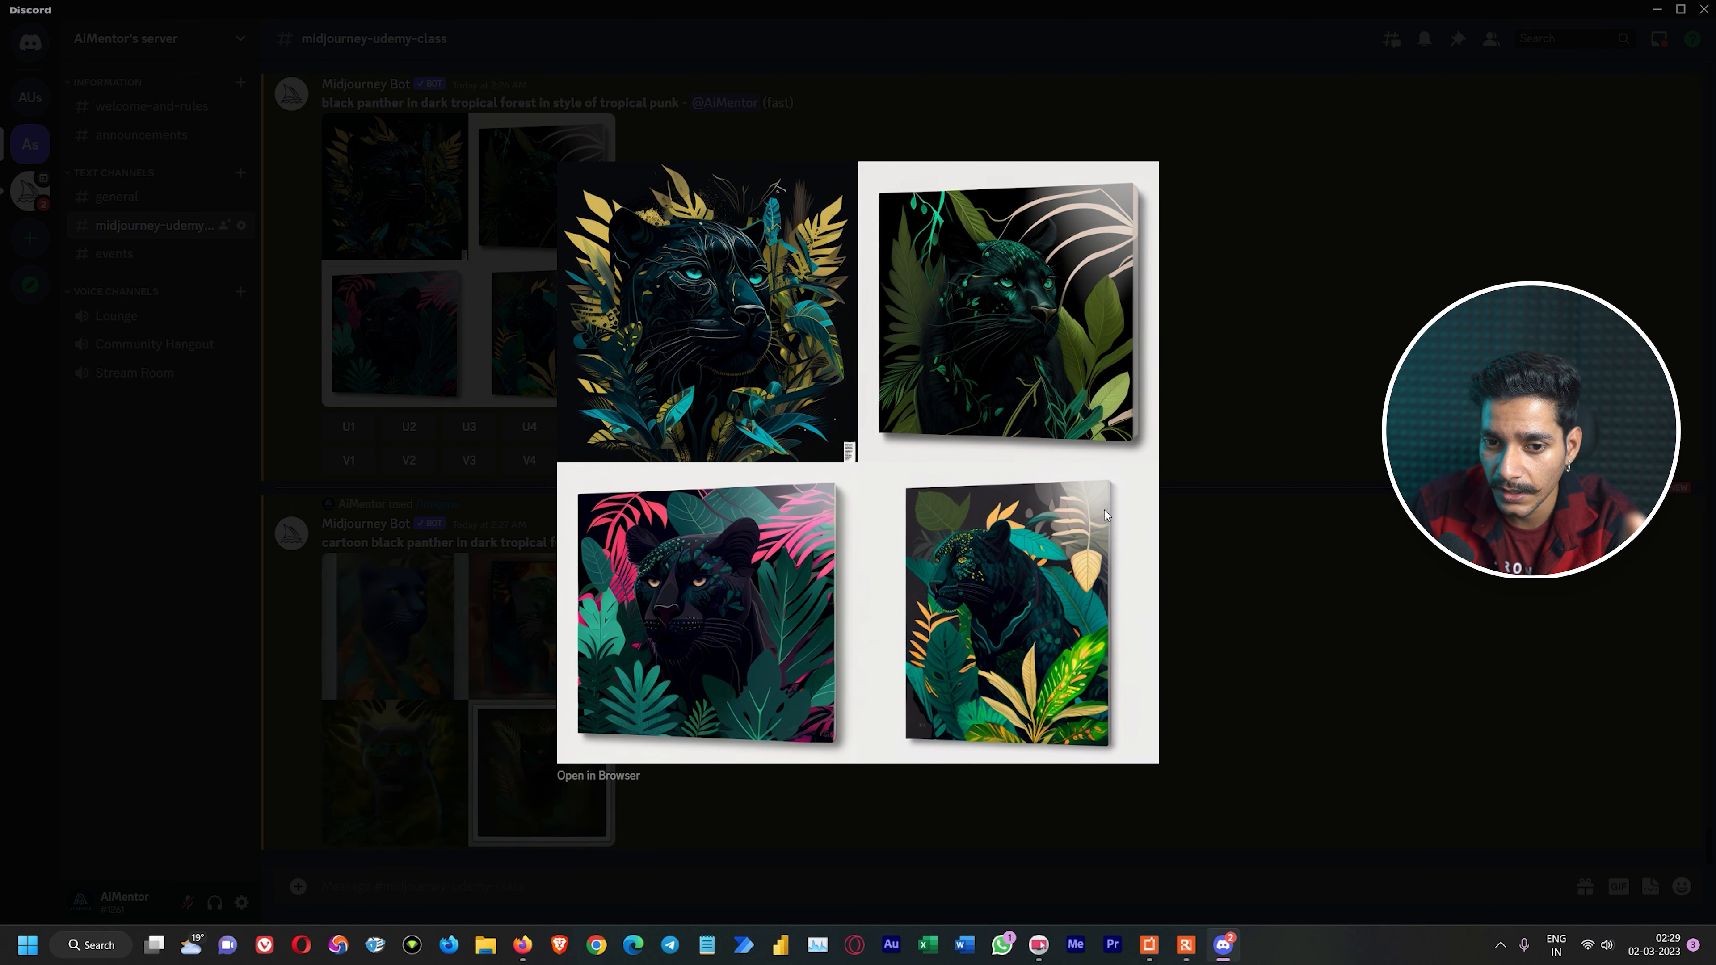
{"action": "left_click", "coordinate": [1377, 582]}
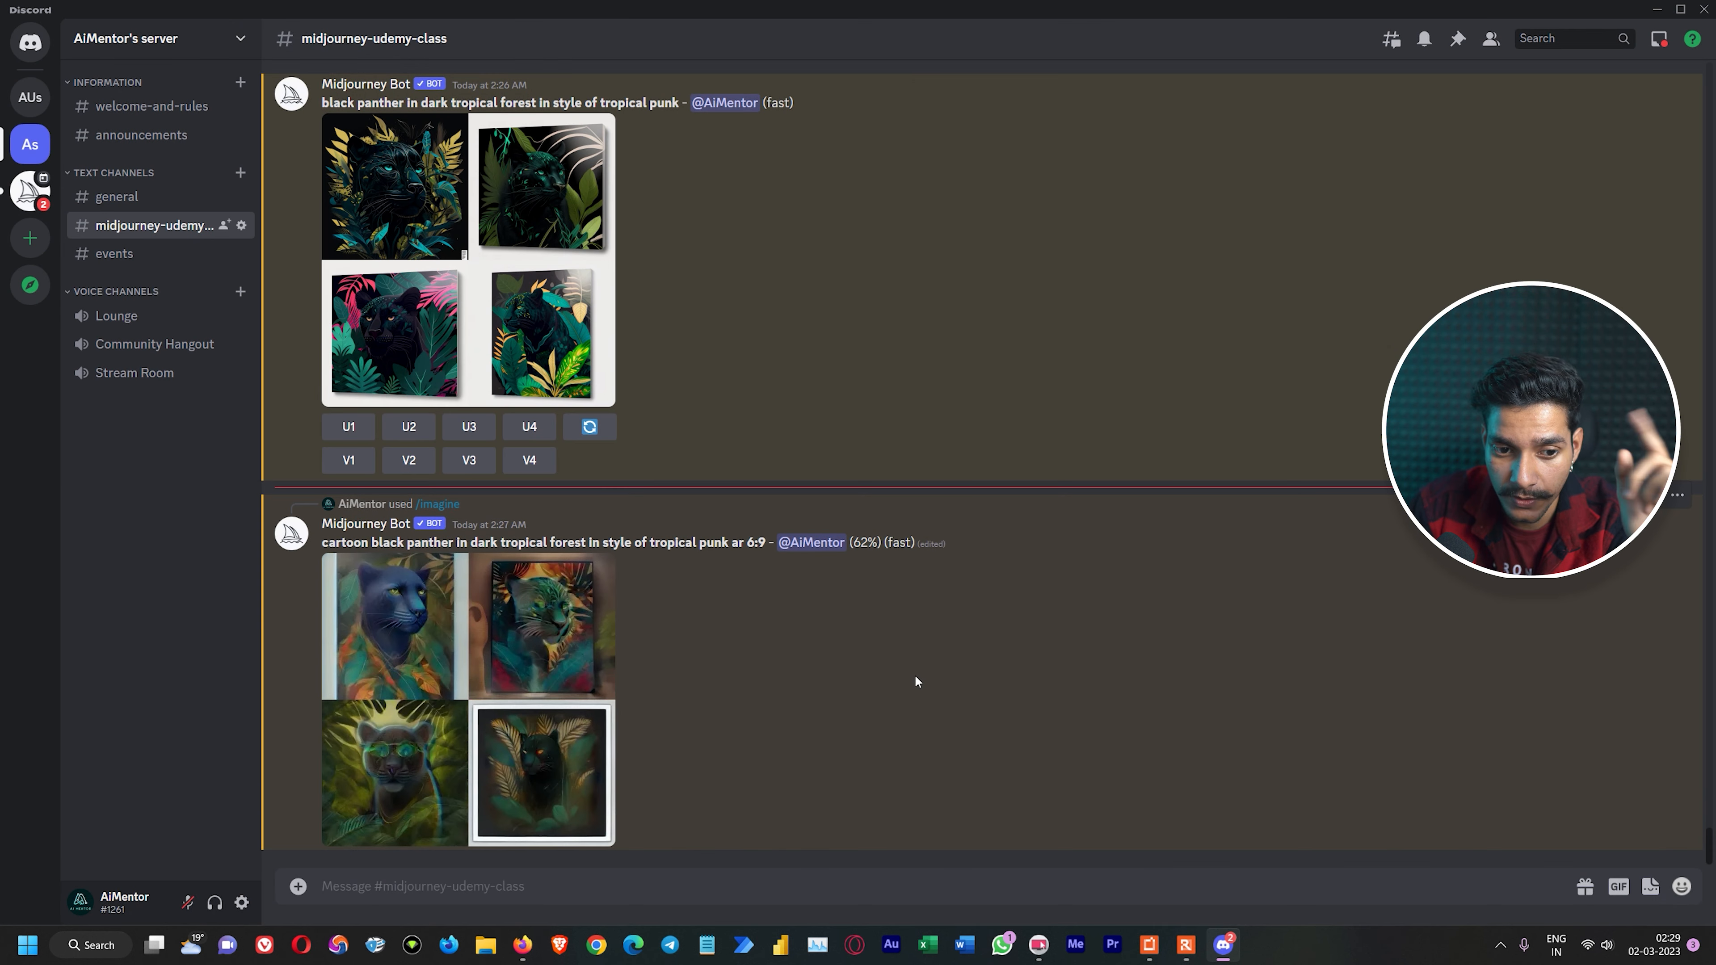
{"action": "scroll", "coordinate": [816, 614], "scroll_direction": "up", "scroll_amount": 1}
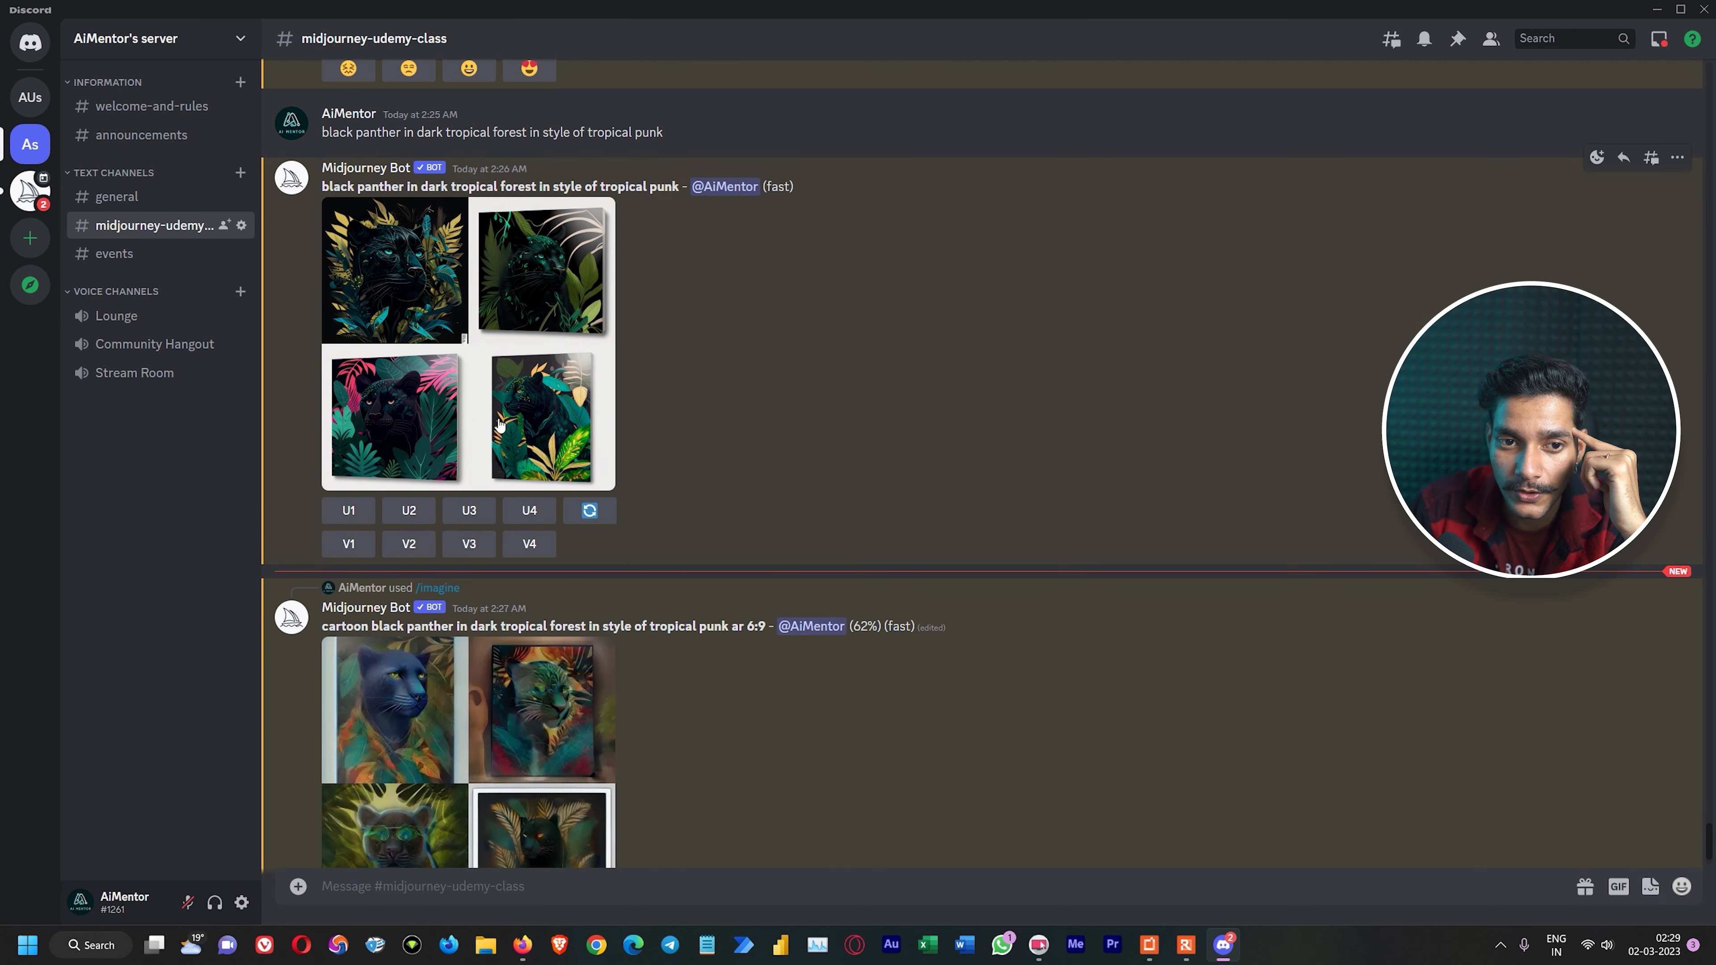
{"action": "left_click", "coordinate": [348, 545]}
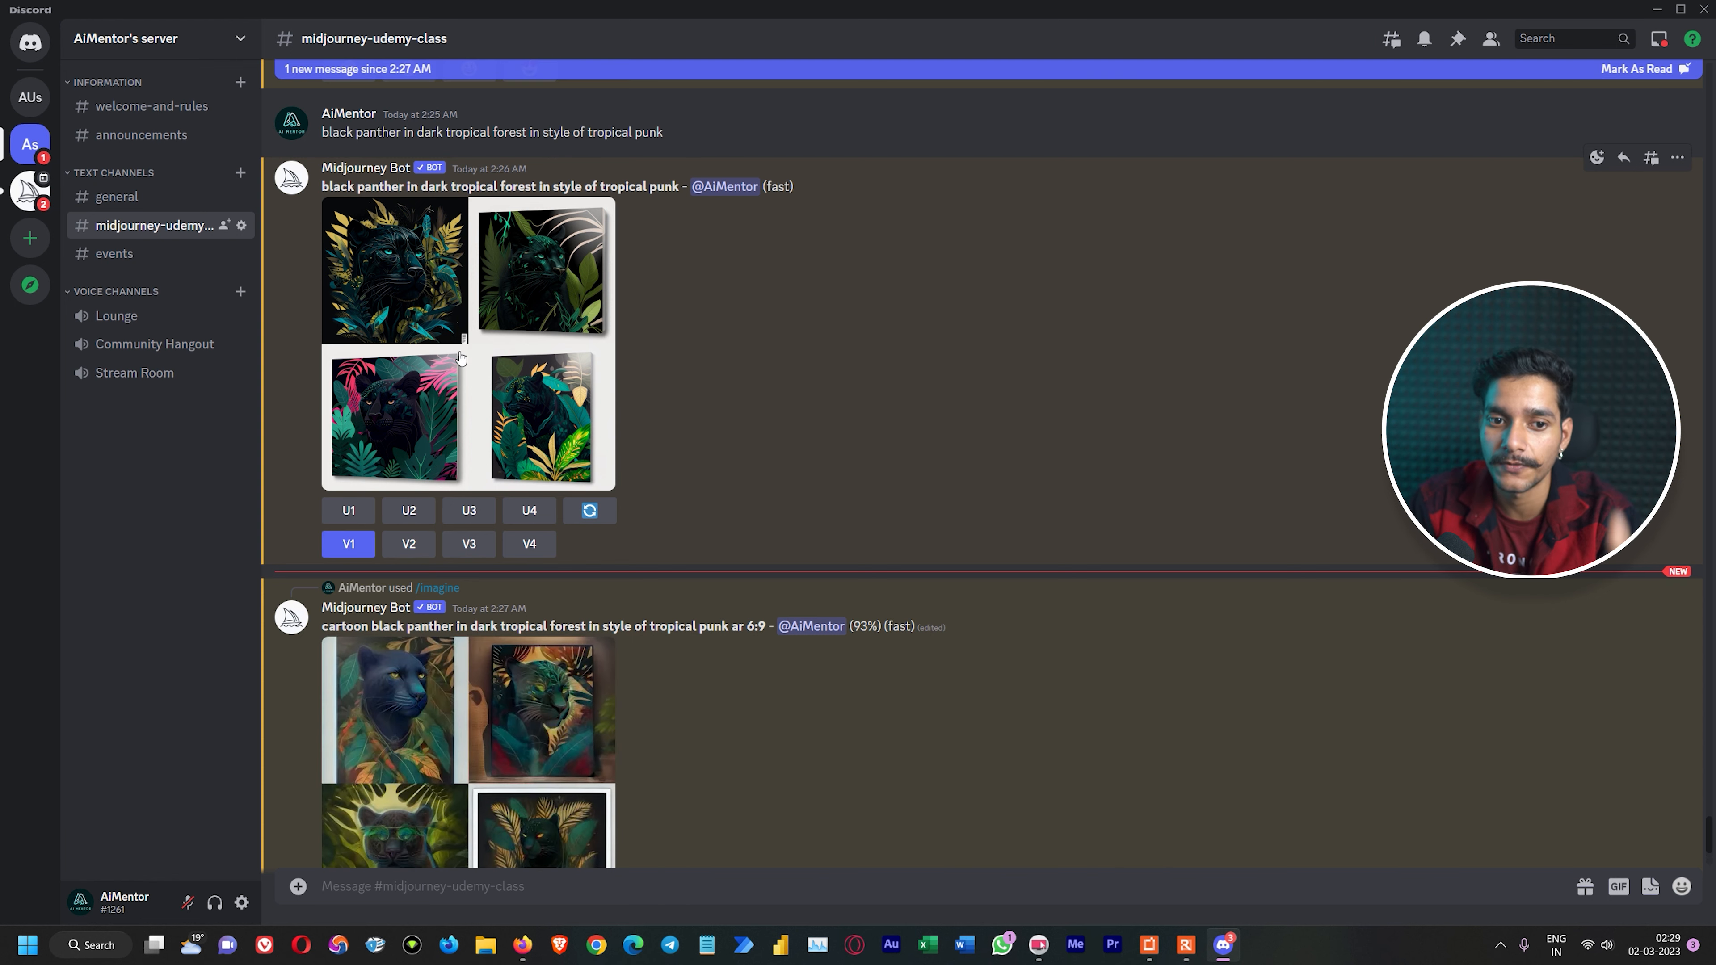
Step: Look back over the earlier panther grids and examine the enlarged variations of tropical punk image 1
{"action": "scroll", "coordinate": [730, 344], "scroll_direction": "up", "scroll_amount": 1}
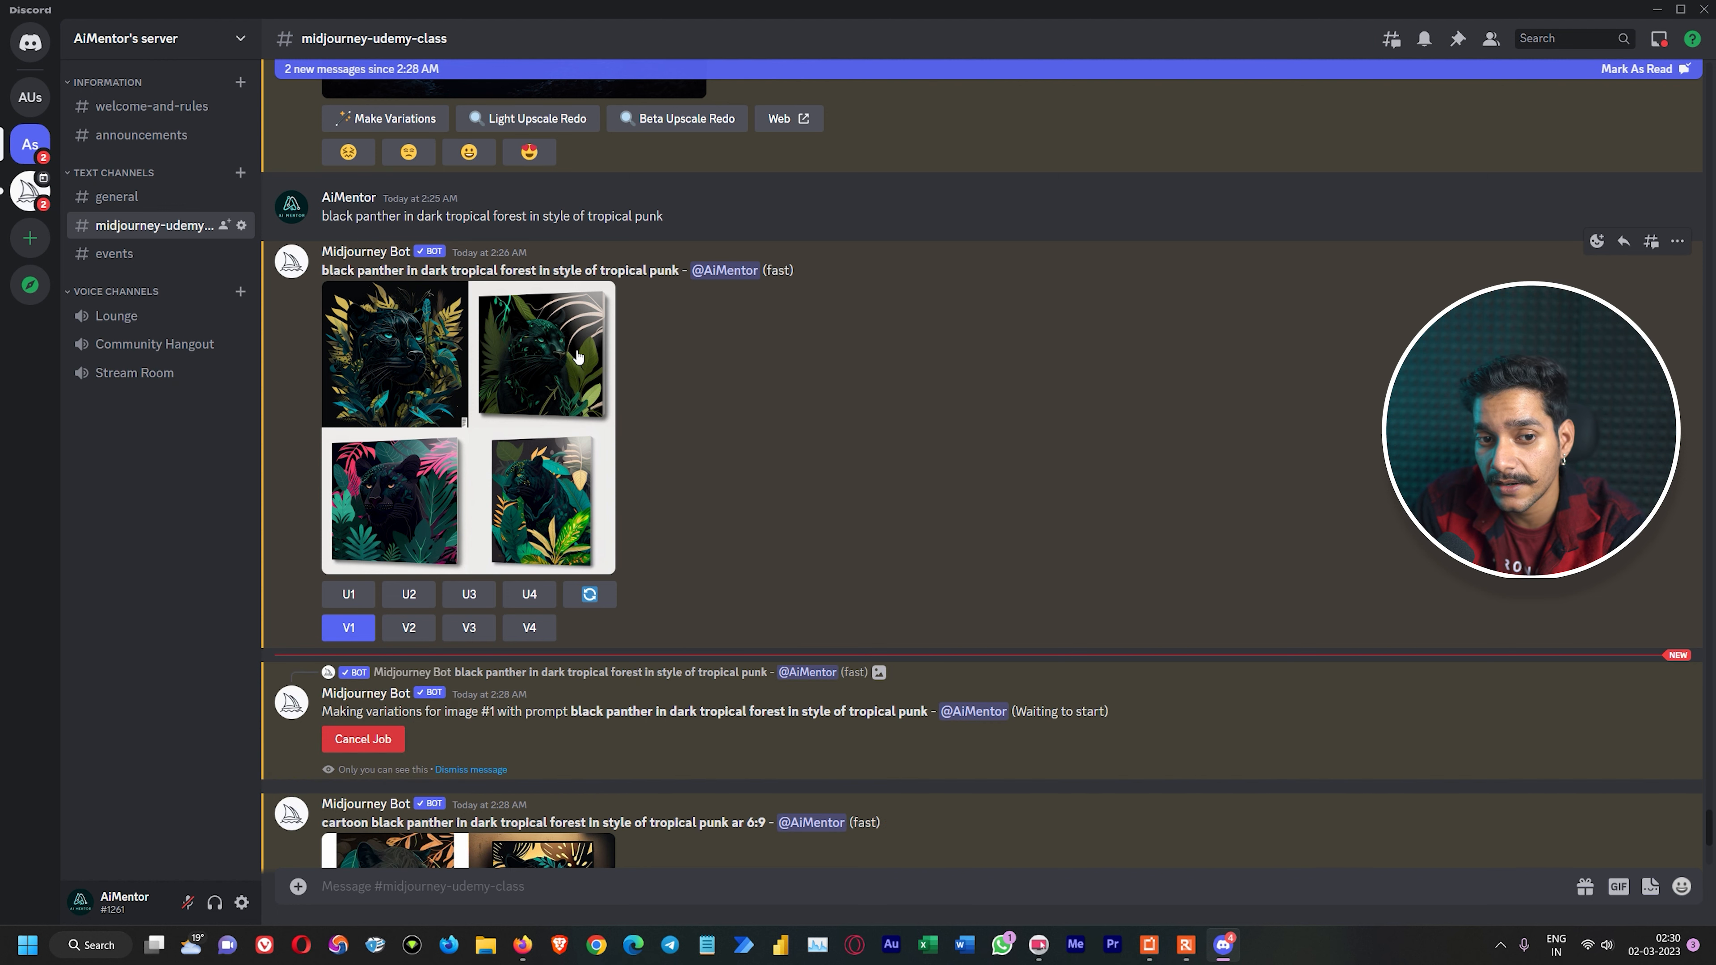
{"action": "scroll", "coordinate": [795, 467], "scroll_direction": "up", "scroll_amount": 1}
{"action": "scroll", "coordinate": [795, 465], "scroll_direction": "up", "scroll_amount": 12}
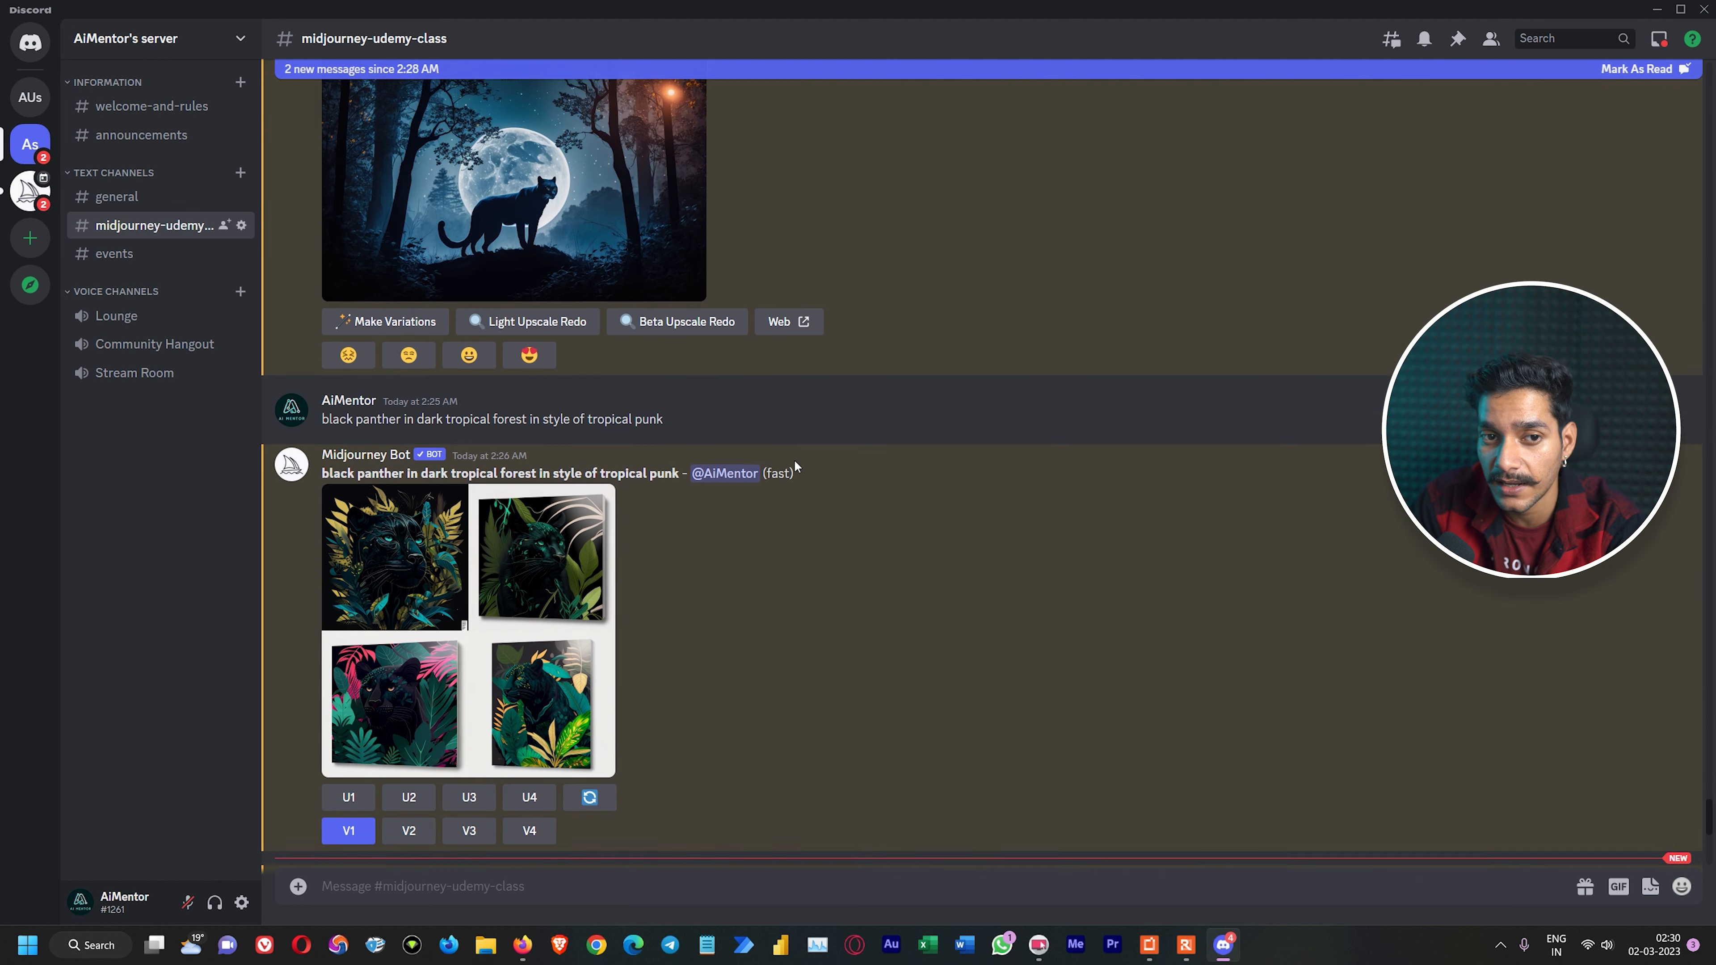
{"action": "scroll", "coordinate": [637, 444], "scroll_direction": "down", "scroll_amount": 15}
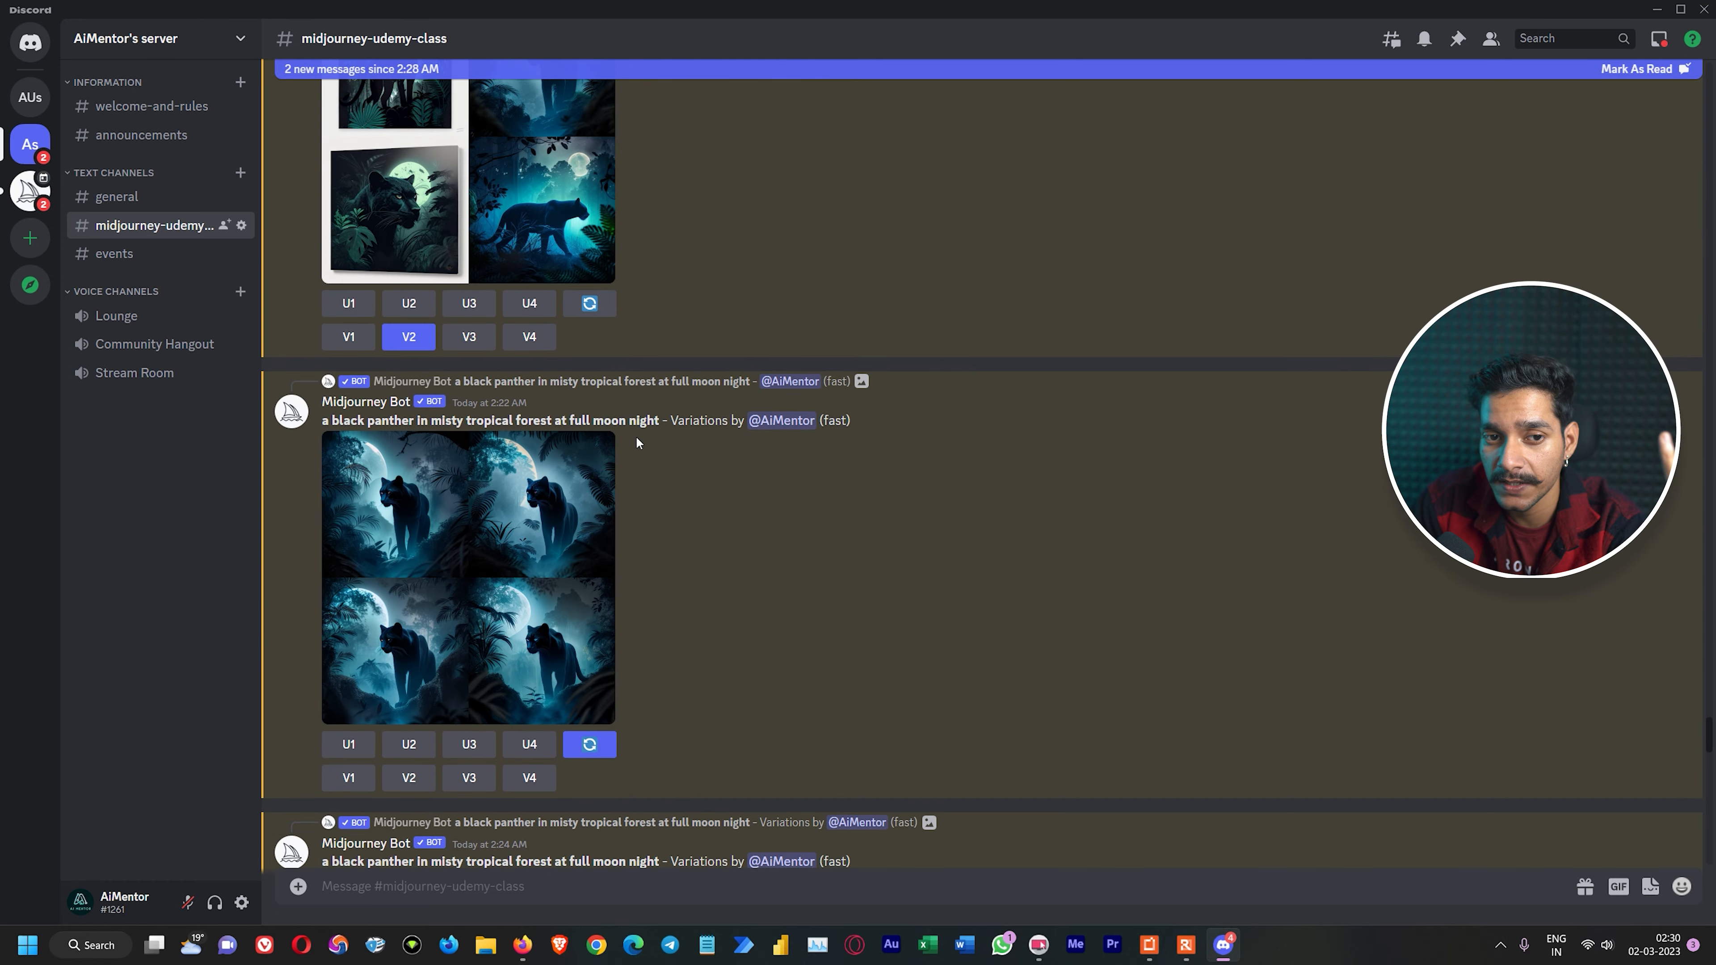
{"action": "scroll", "coordinate": [637, 444], "scroll_direction": "down", "scroll_amount": 10}
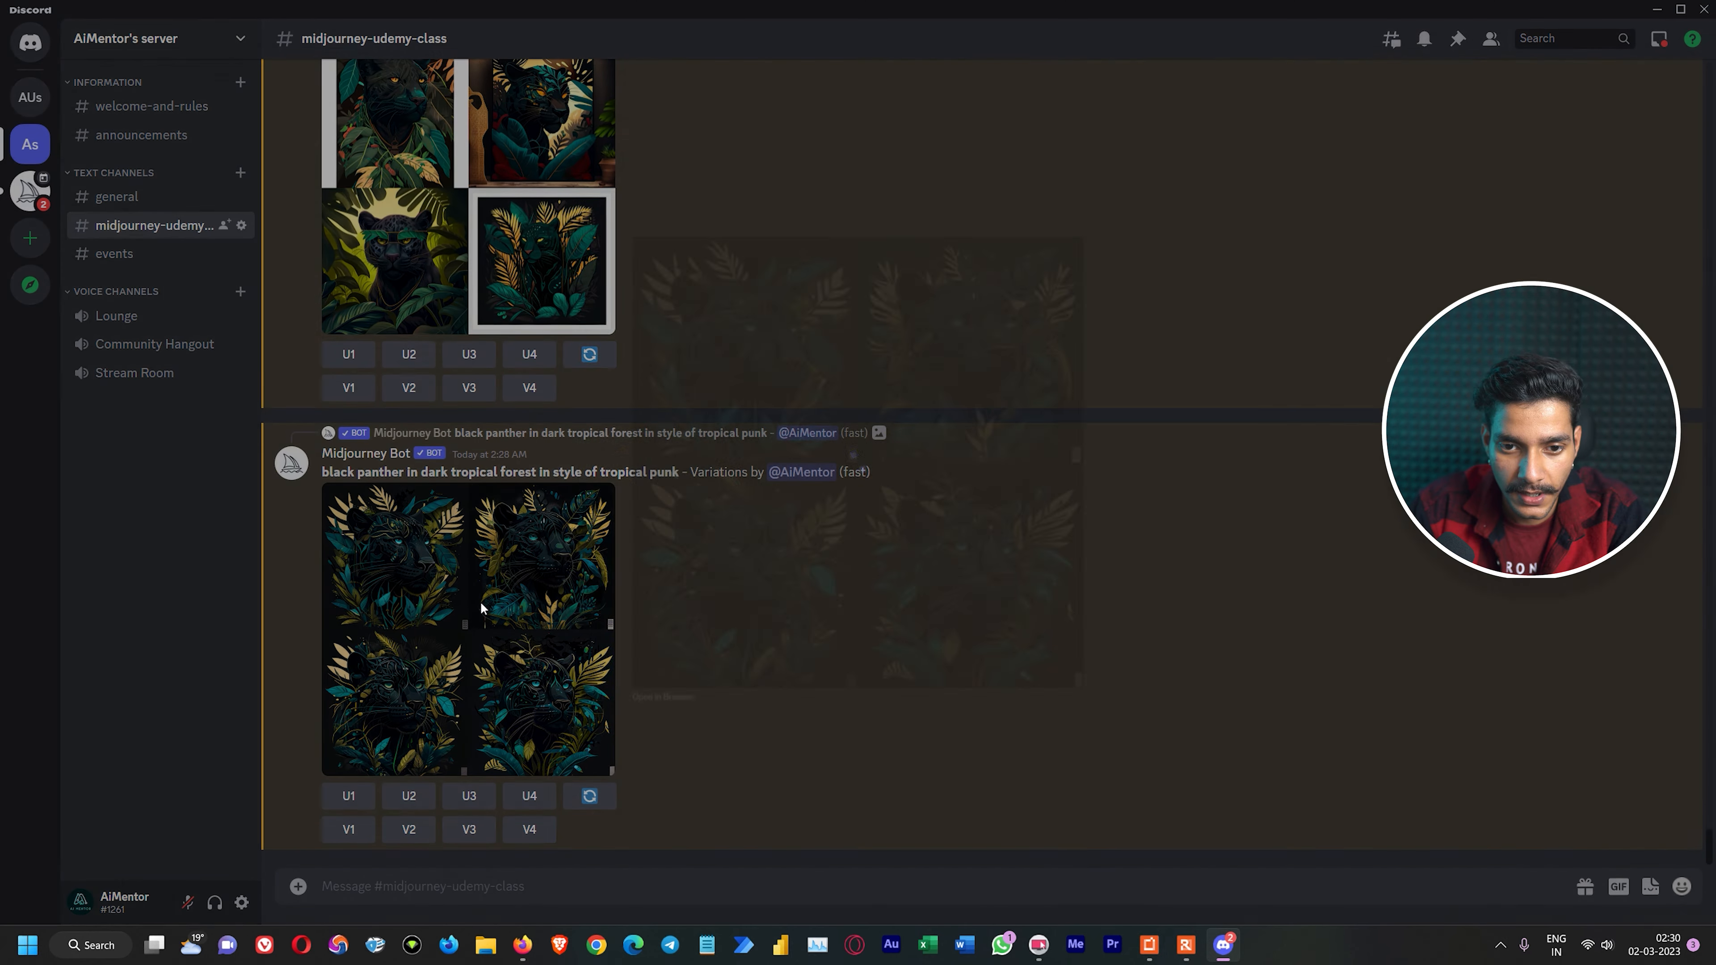
{"action": "left_click", "coordinate": [480, 601]}
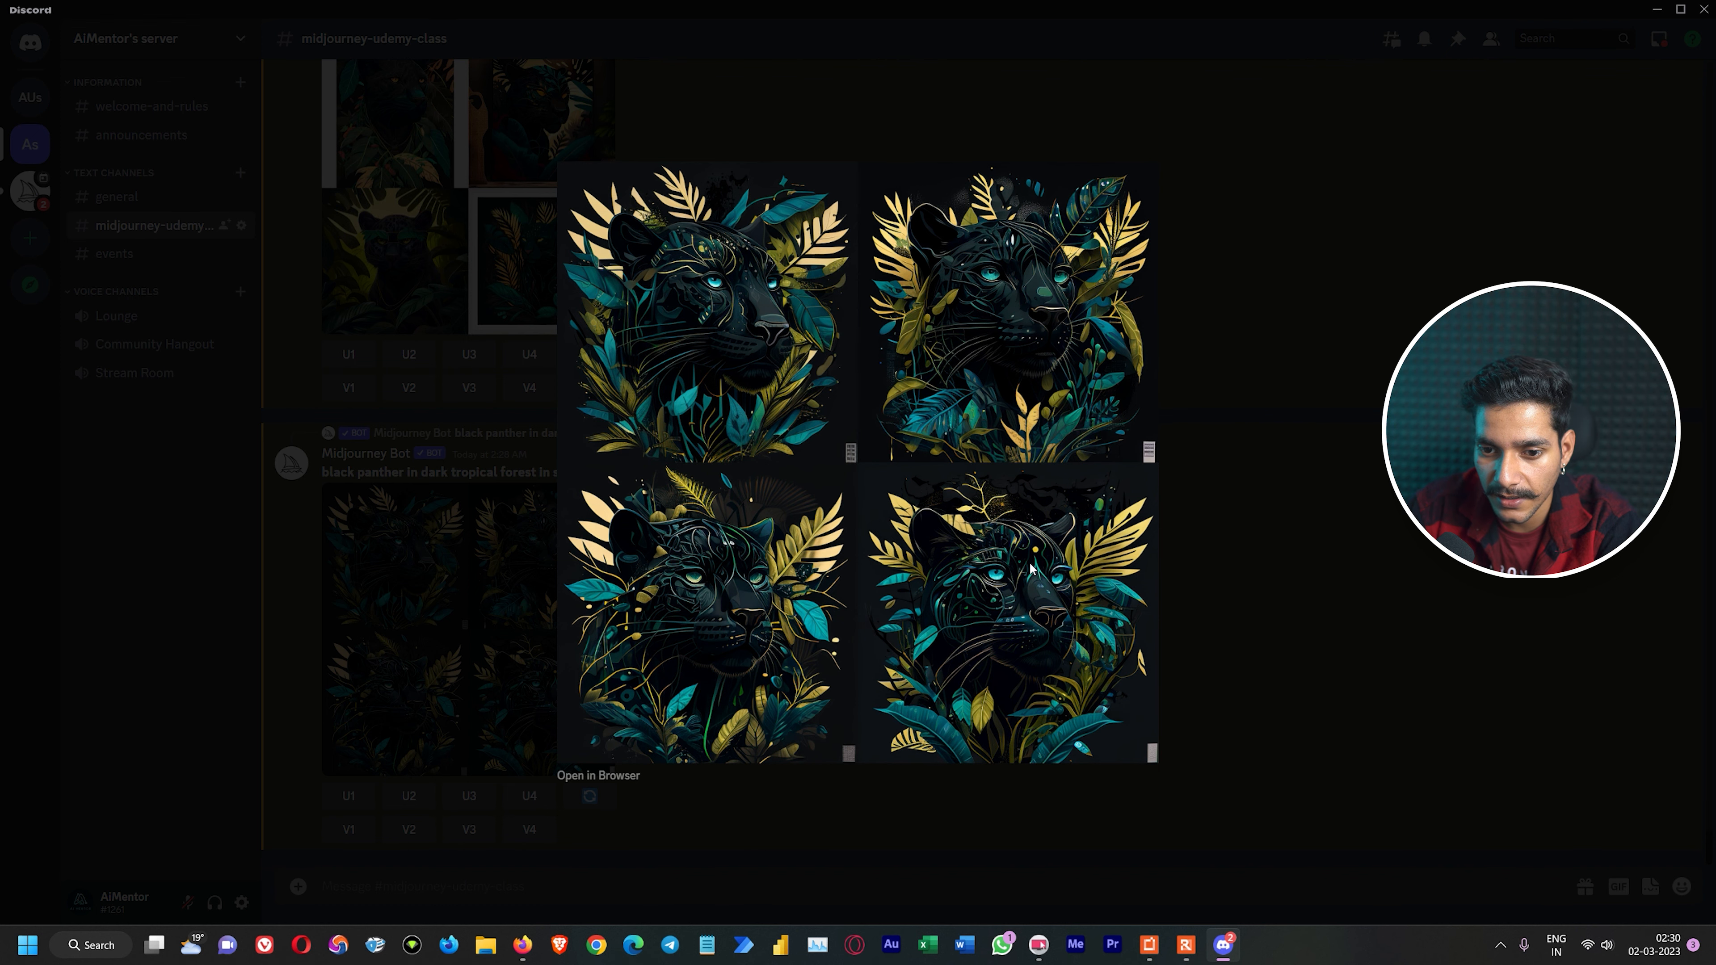
{"action": "left_click", "coordinate": [1326, 538]}
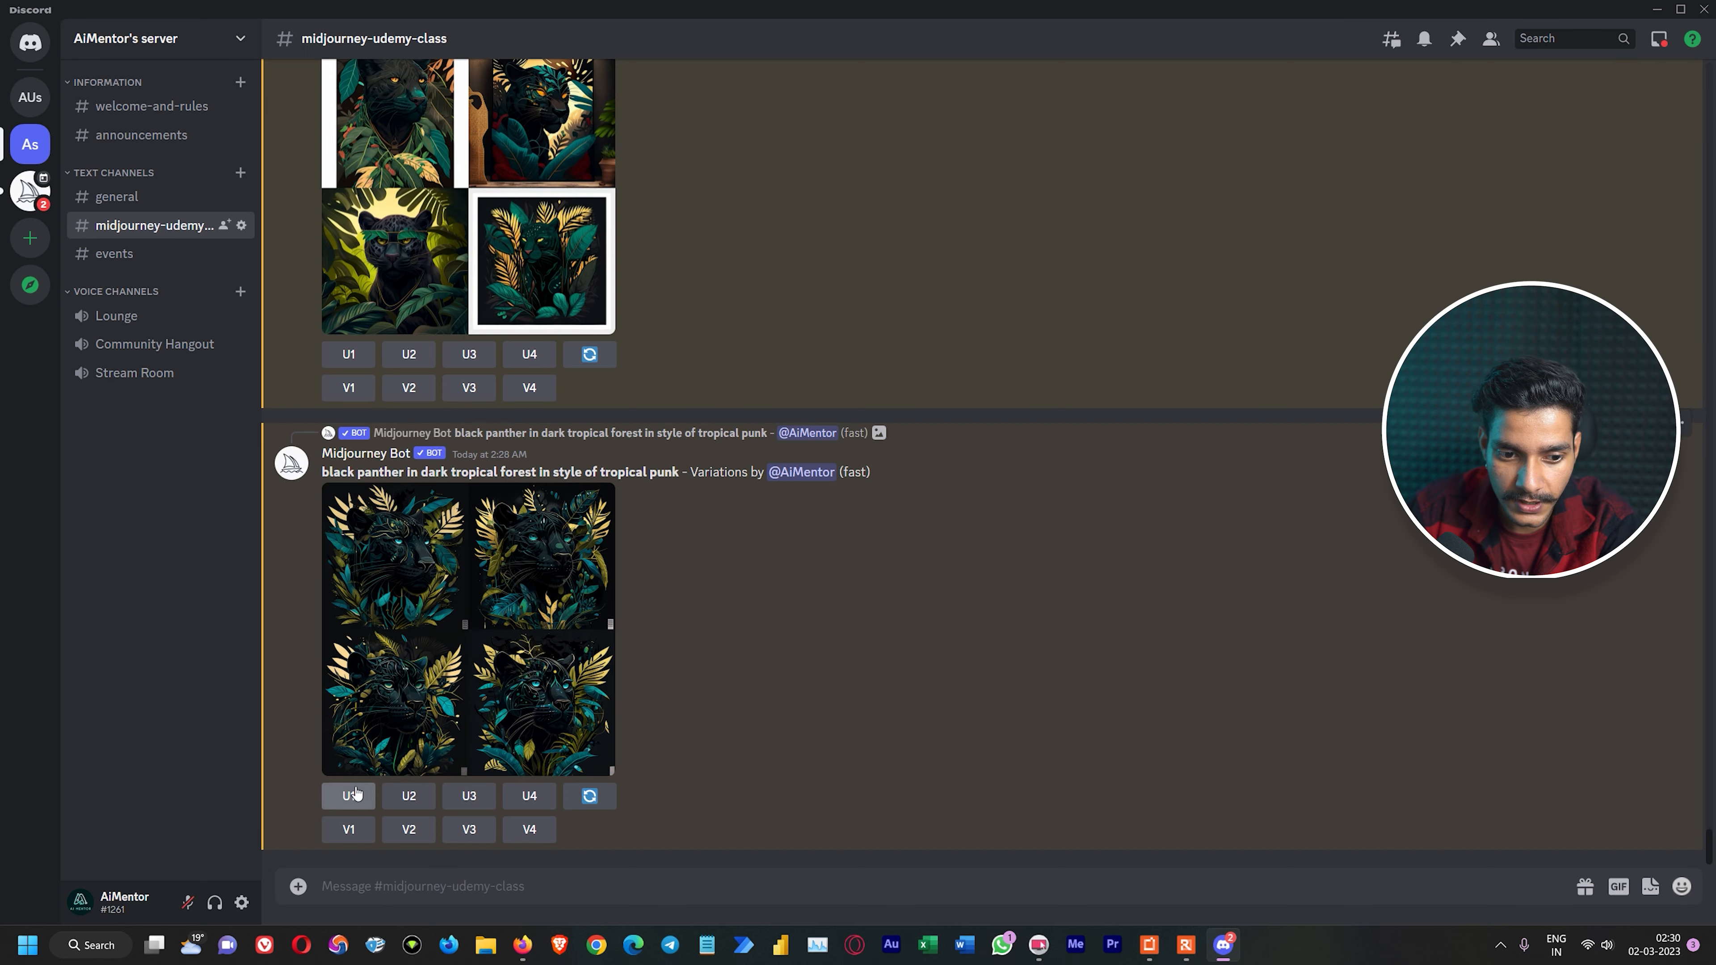
Step: Examine the enlarged image grid from the cartoon black panther prompt
{"action": "scroll", "coordinate": [749, 370], "scroll_direction": "up", "scroll_amount": 4}
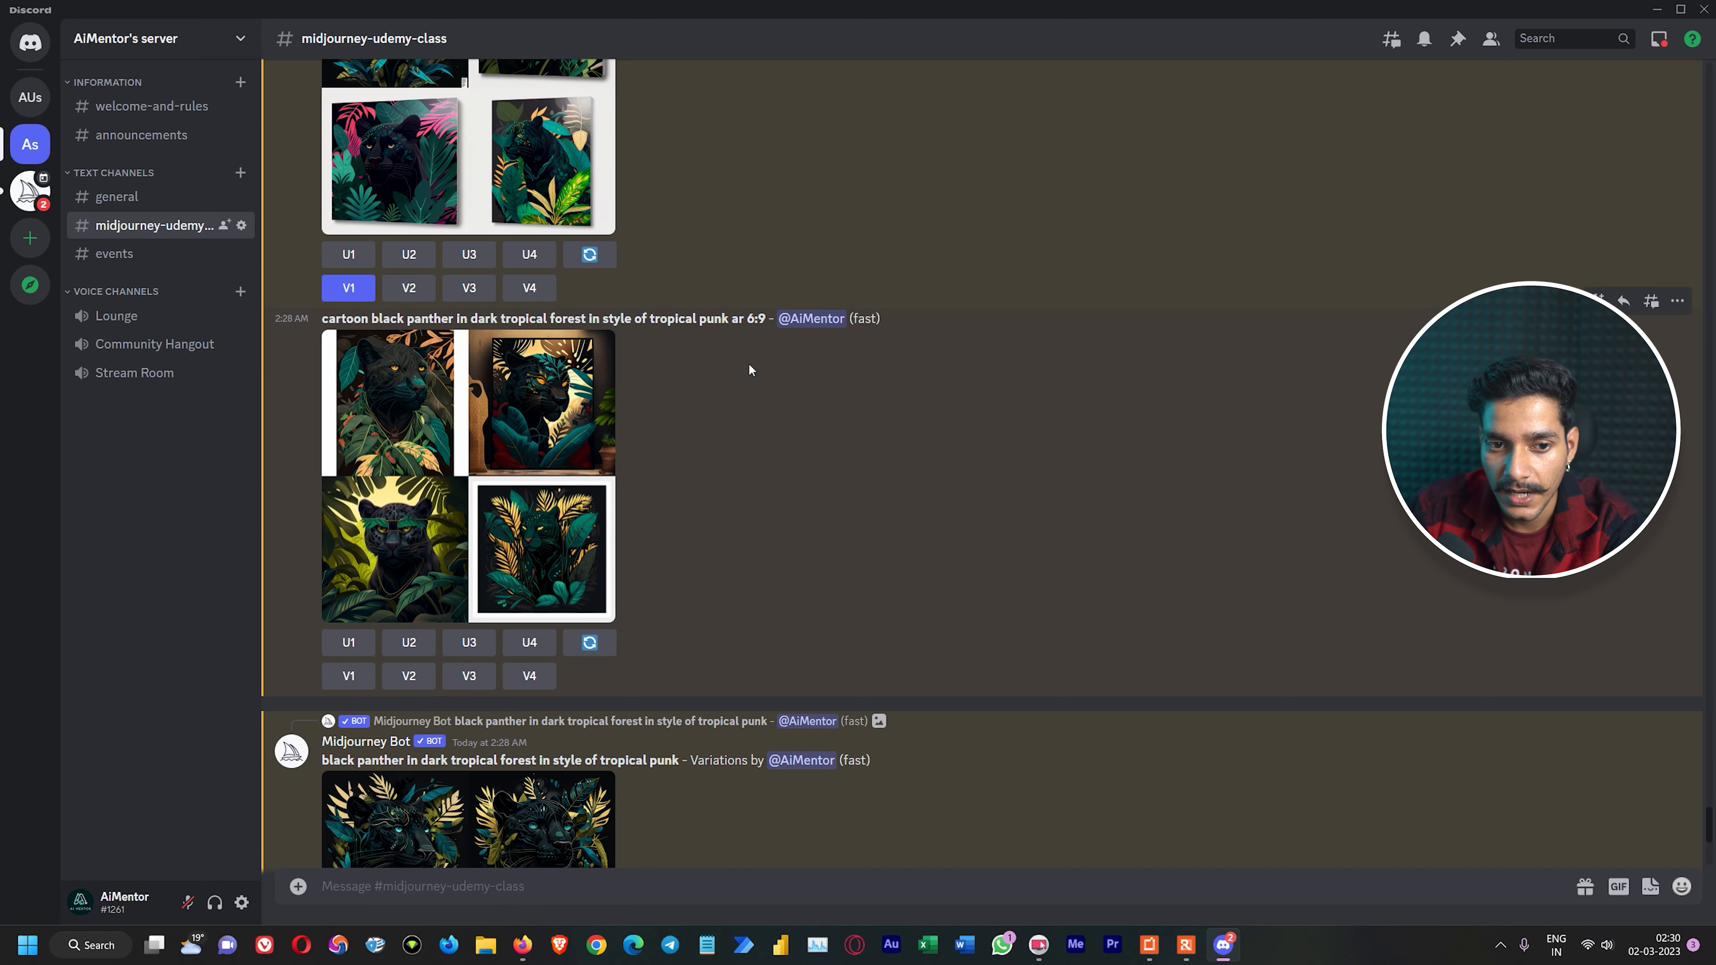
{"action": "left_click", "coordinate": [386, 404]}
{"action": "left_click", "coordinate": [1345, 404]}
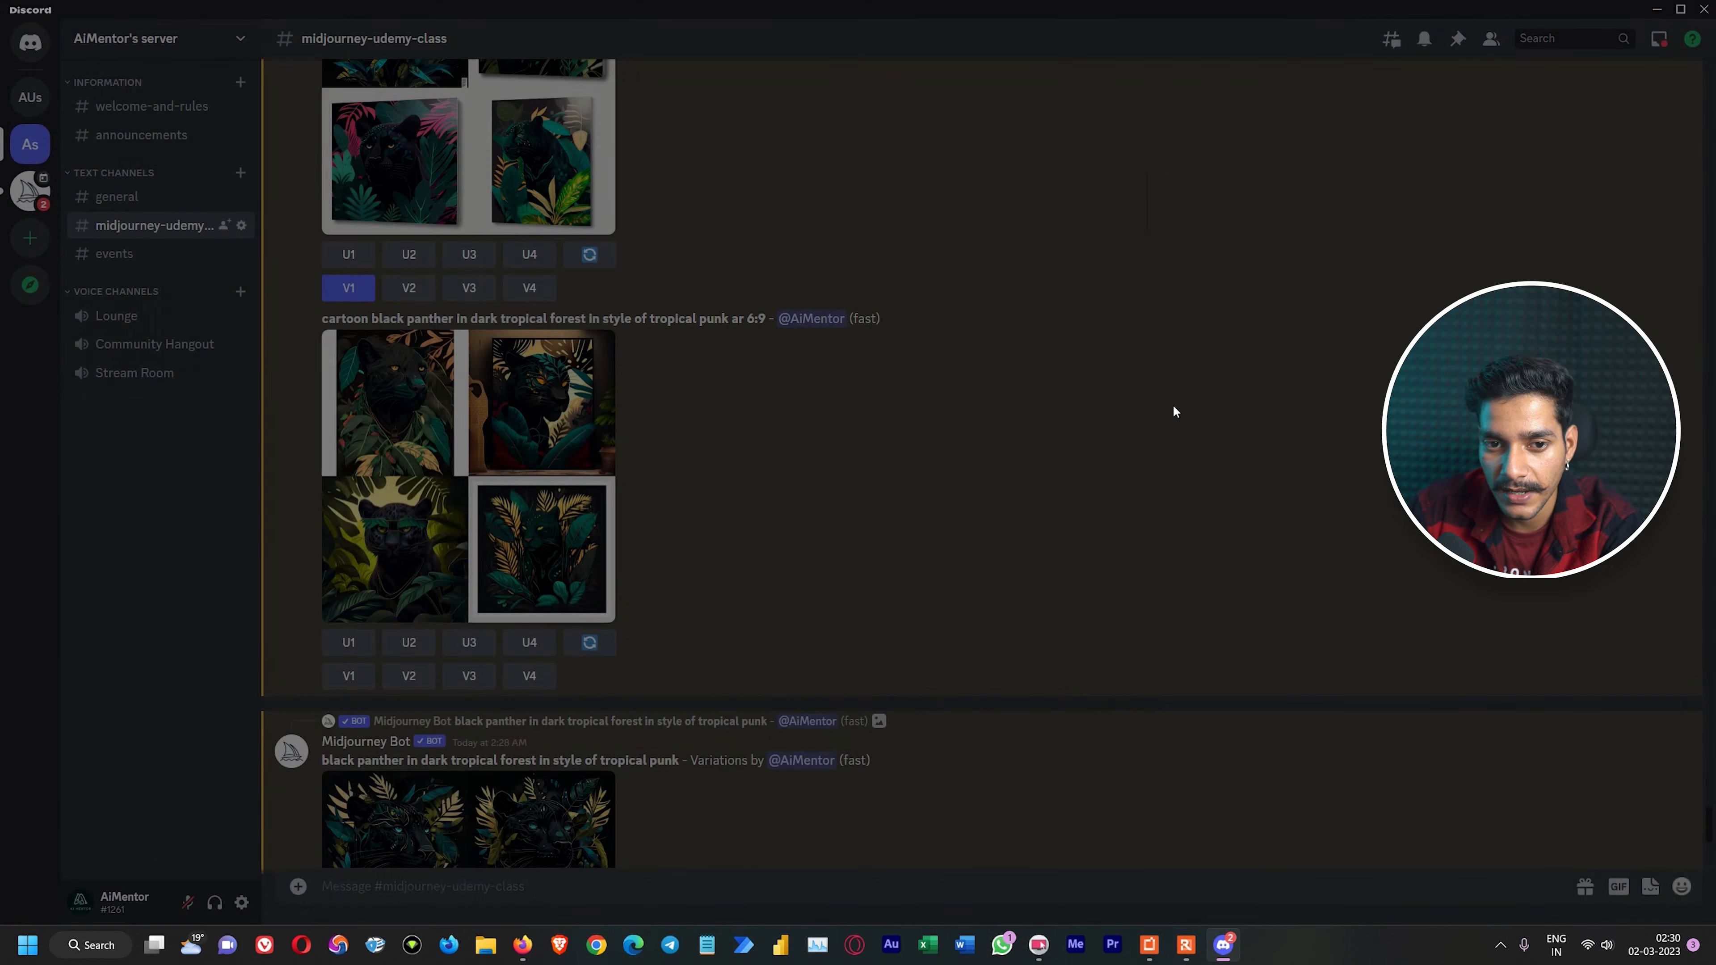
{"action": "left_click", "coordinate": [535, 462]}
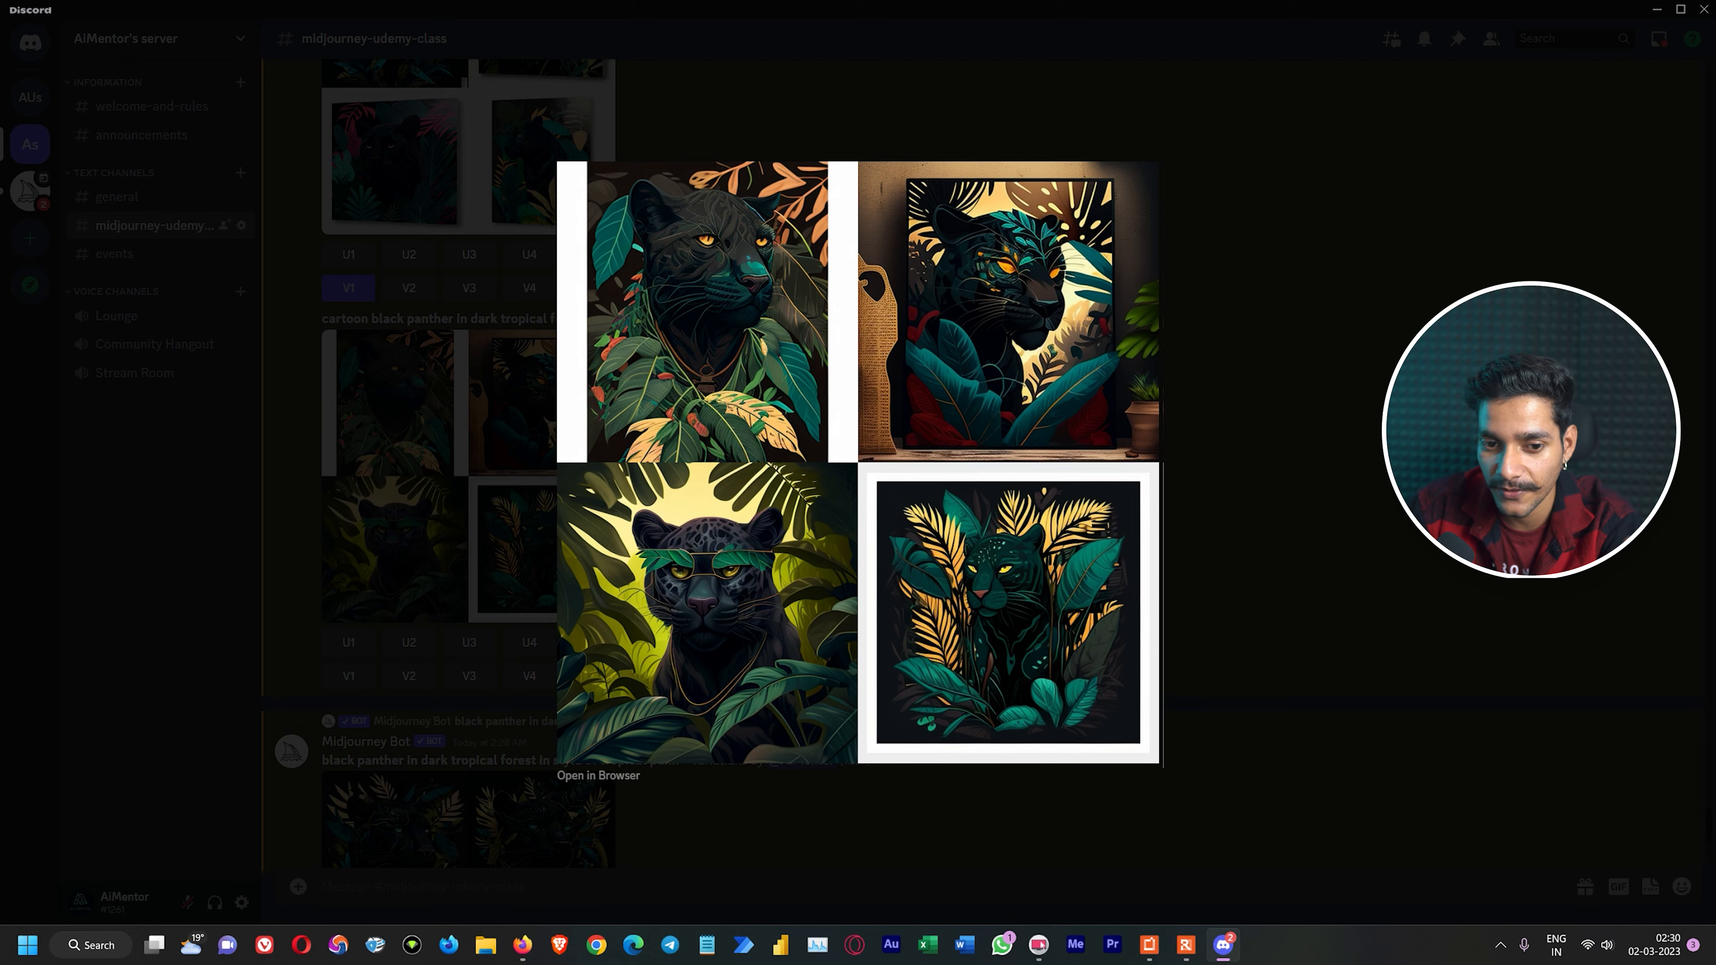
Step: Reuse the cartoon black panther prompt in a new /imagine command, change its aspect ratio to 16:9, and submit it
{"action": "key", "text": "Escape"}
{"action": "left_click_drag", "start_coordinate": [766, 315], "coordinate": [323, 318]}
{"action": "key", "text": "ctrl+c"}
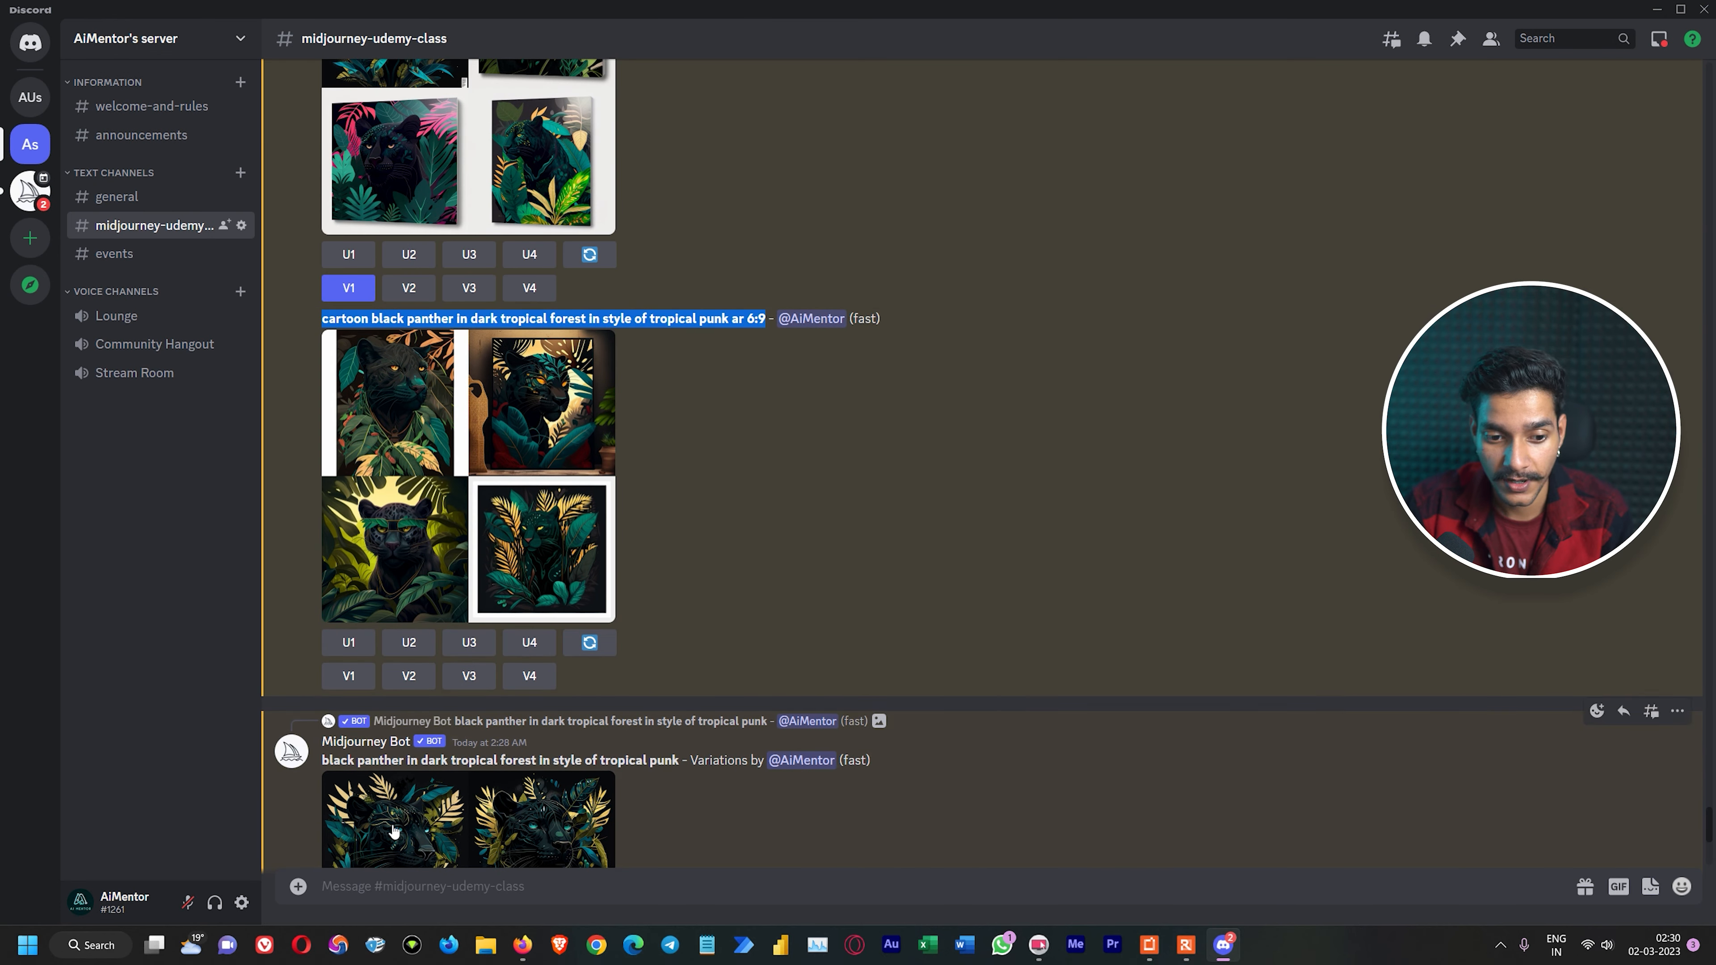
{"action": "left_click", "coordinate": [354, 886]}
{"action": "type", "text": "/i"}
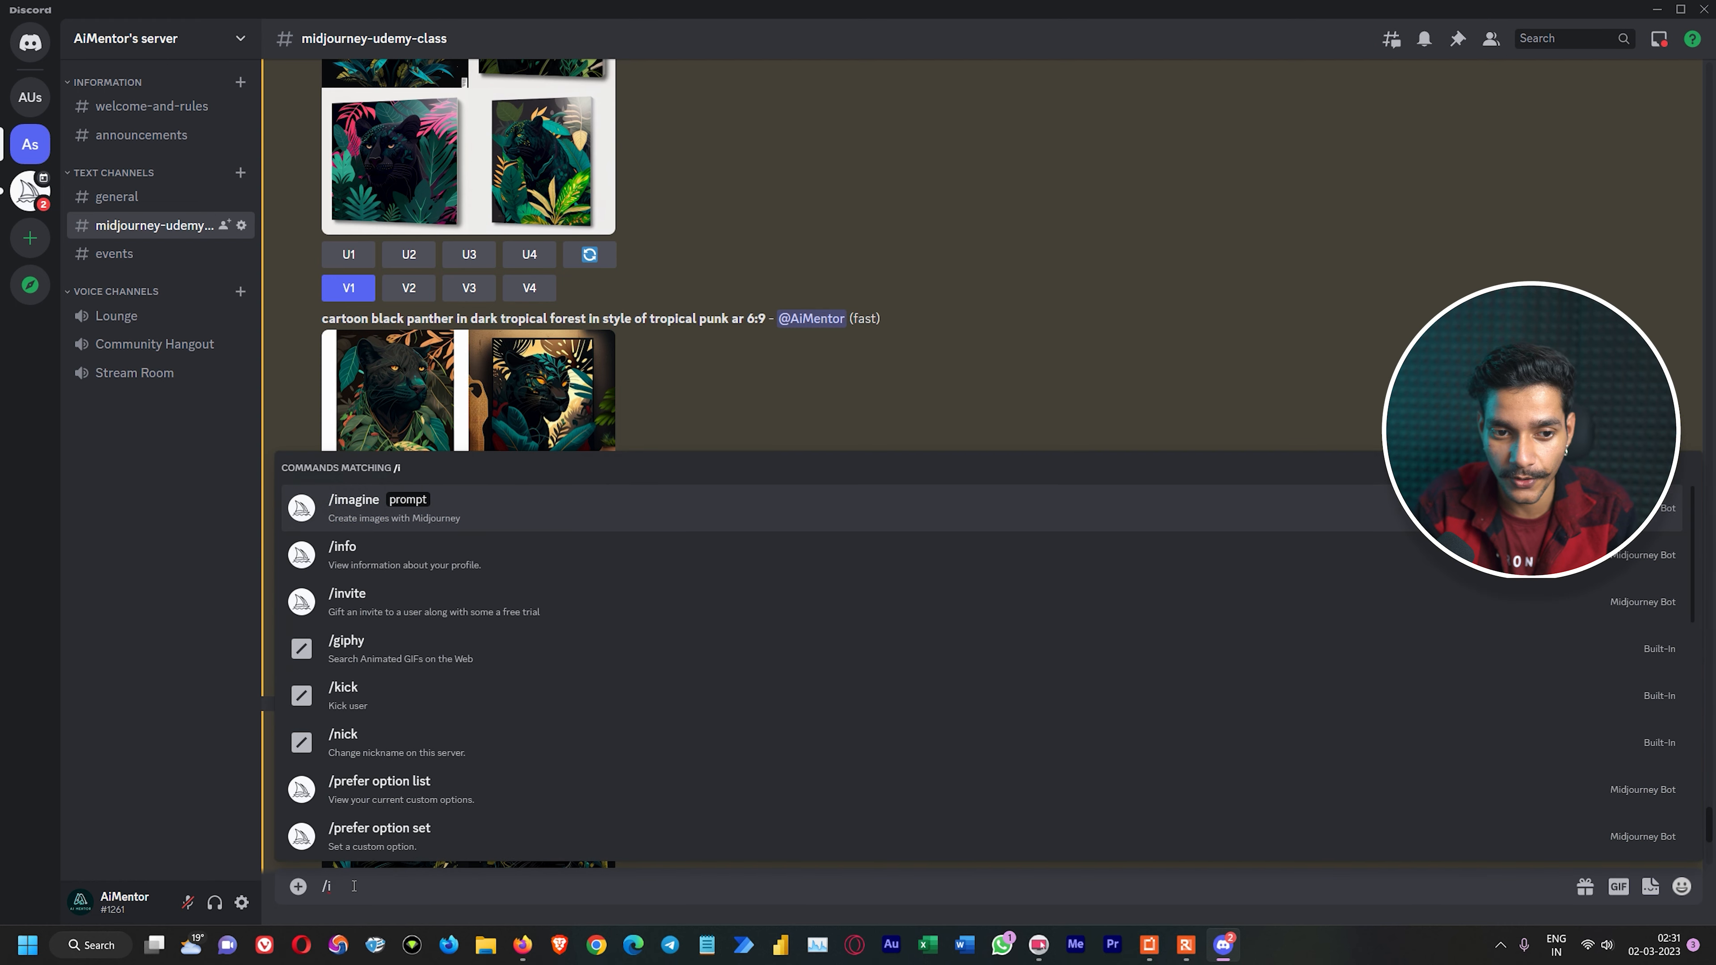
{"action": "key", "text": "Tab"}
{"action": "key", "text": "ctrl+v"}
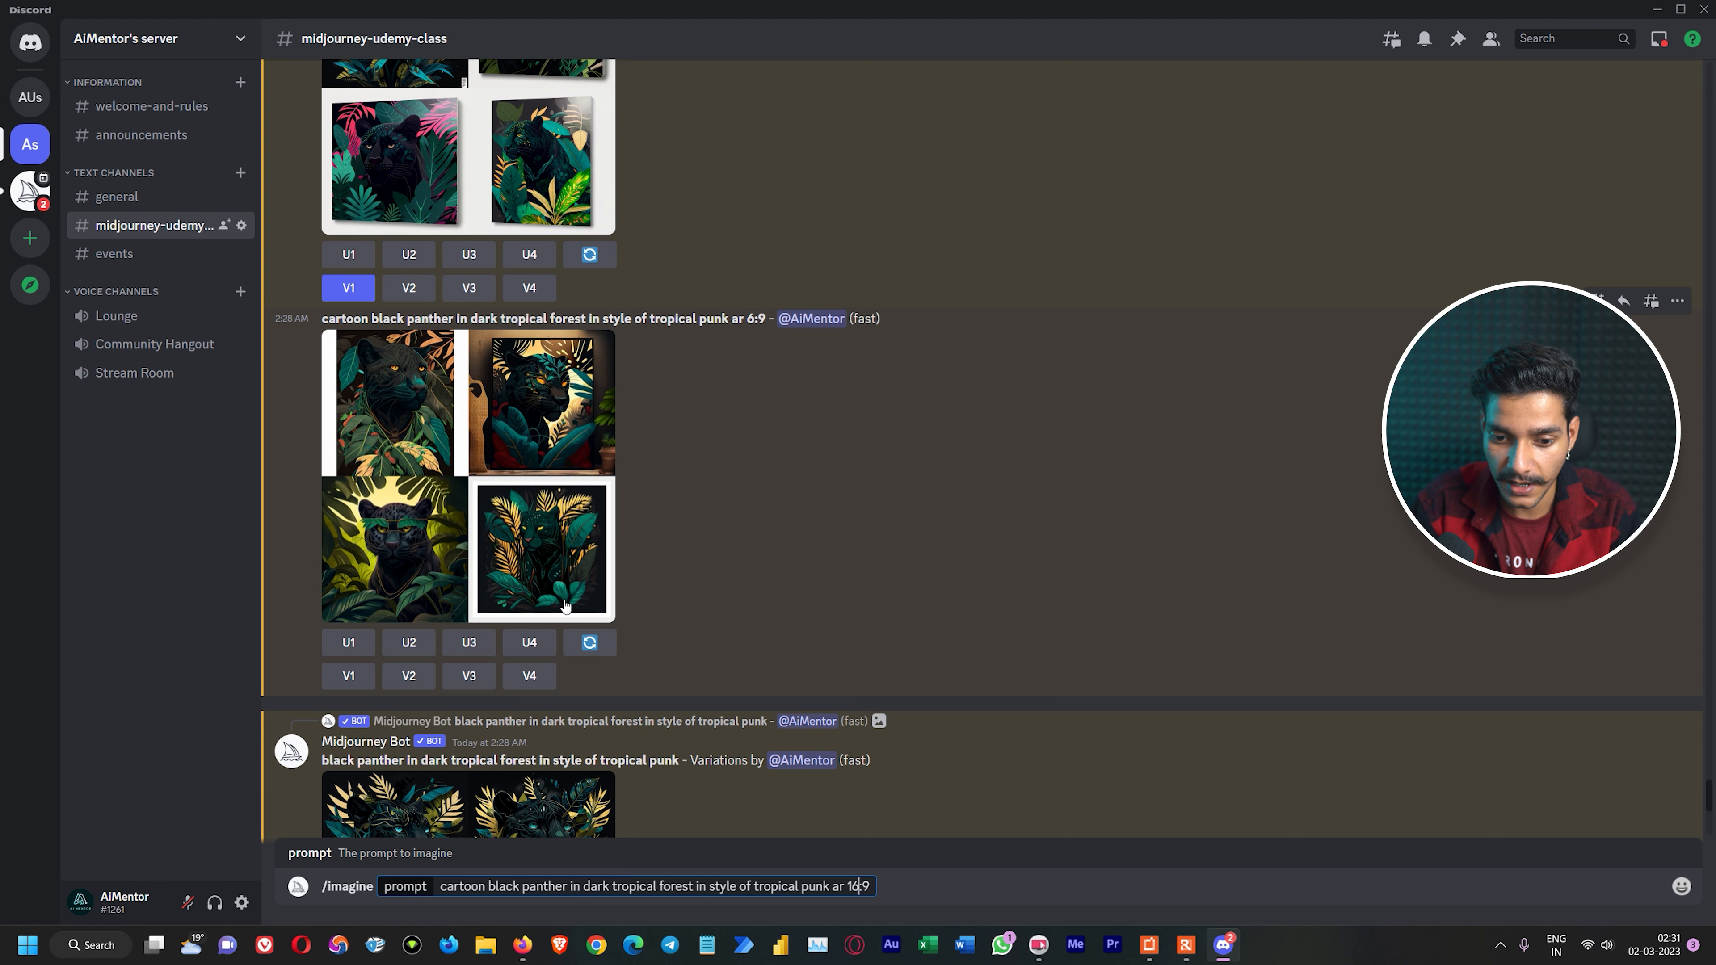
{"action": "key", "text": "Return"}
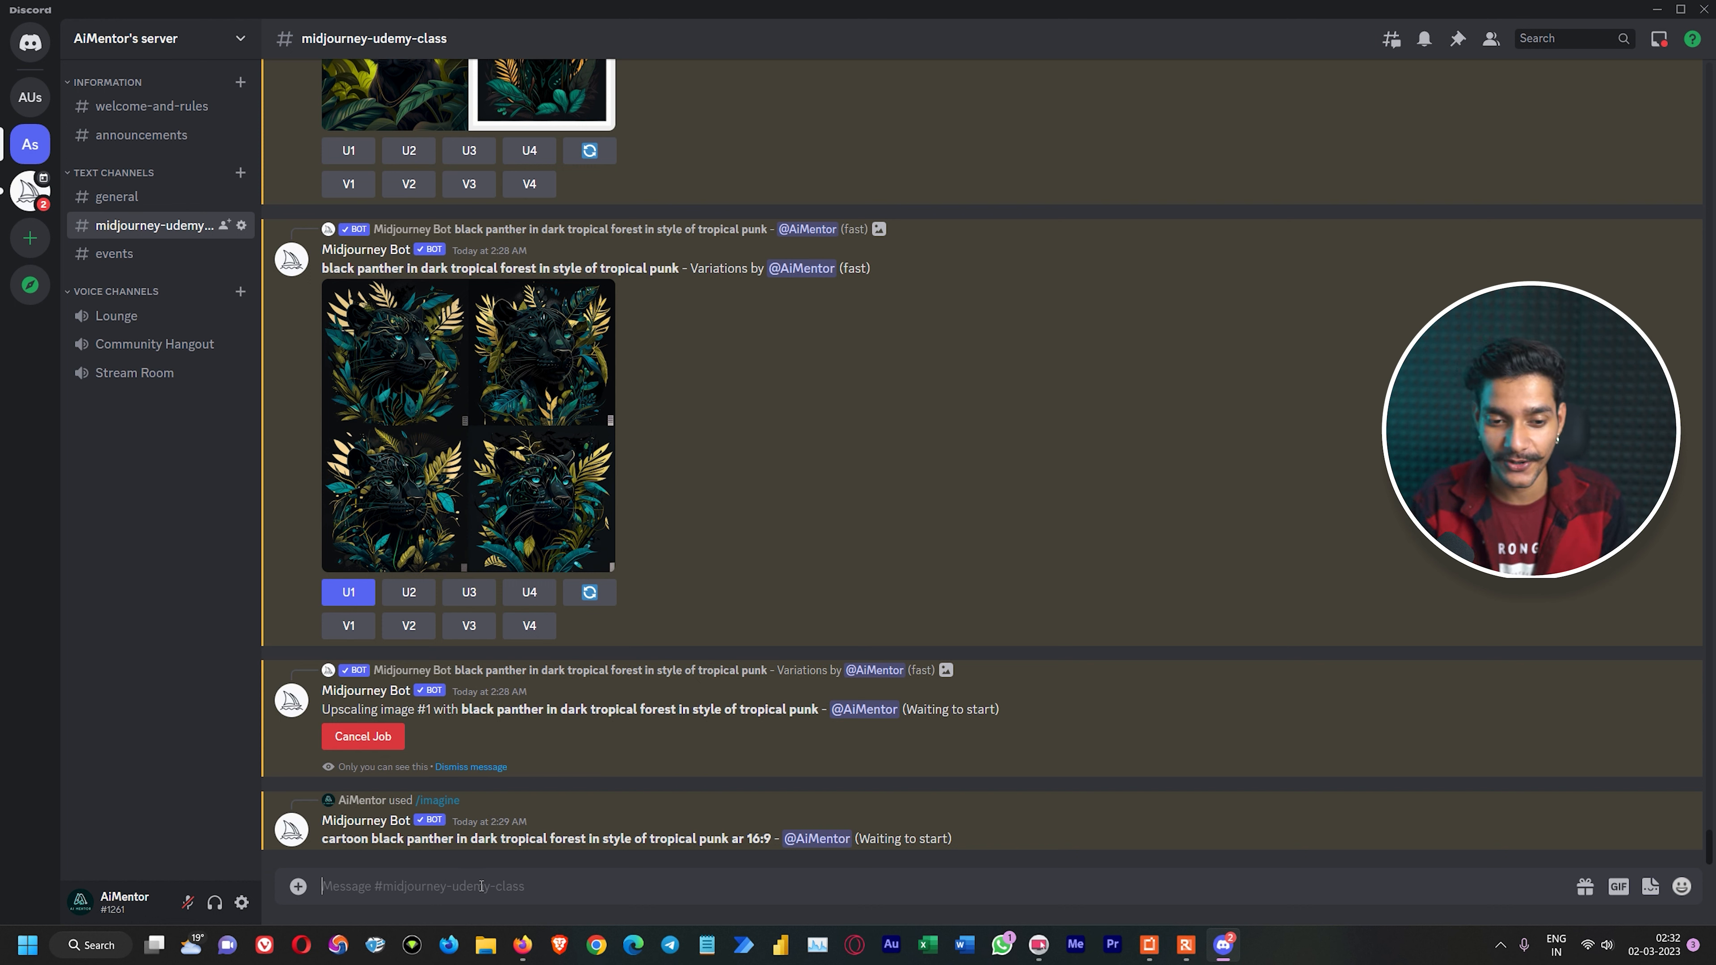
Step: Draft a new prompt from the copied cartoon one, replacing "cartoon" with "a photorealistic" and removing the word "dark"
{"action": "key", "text": "ctrl+v"}
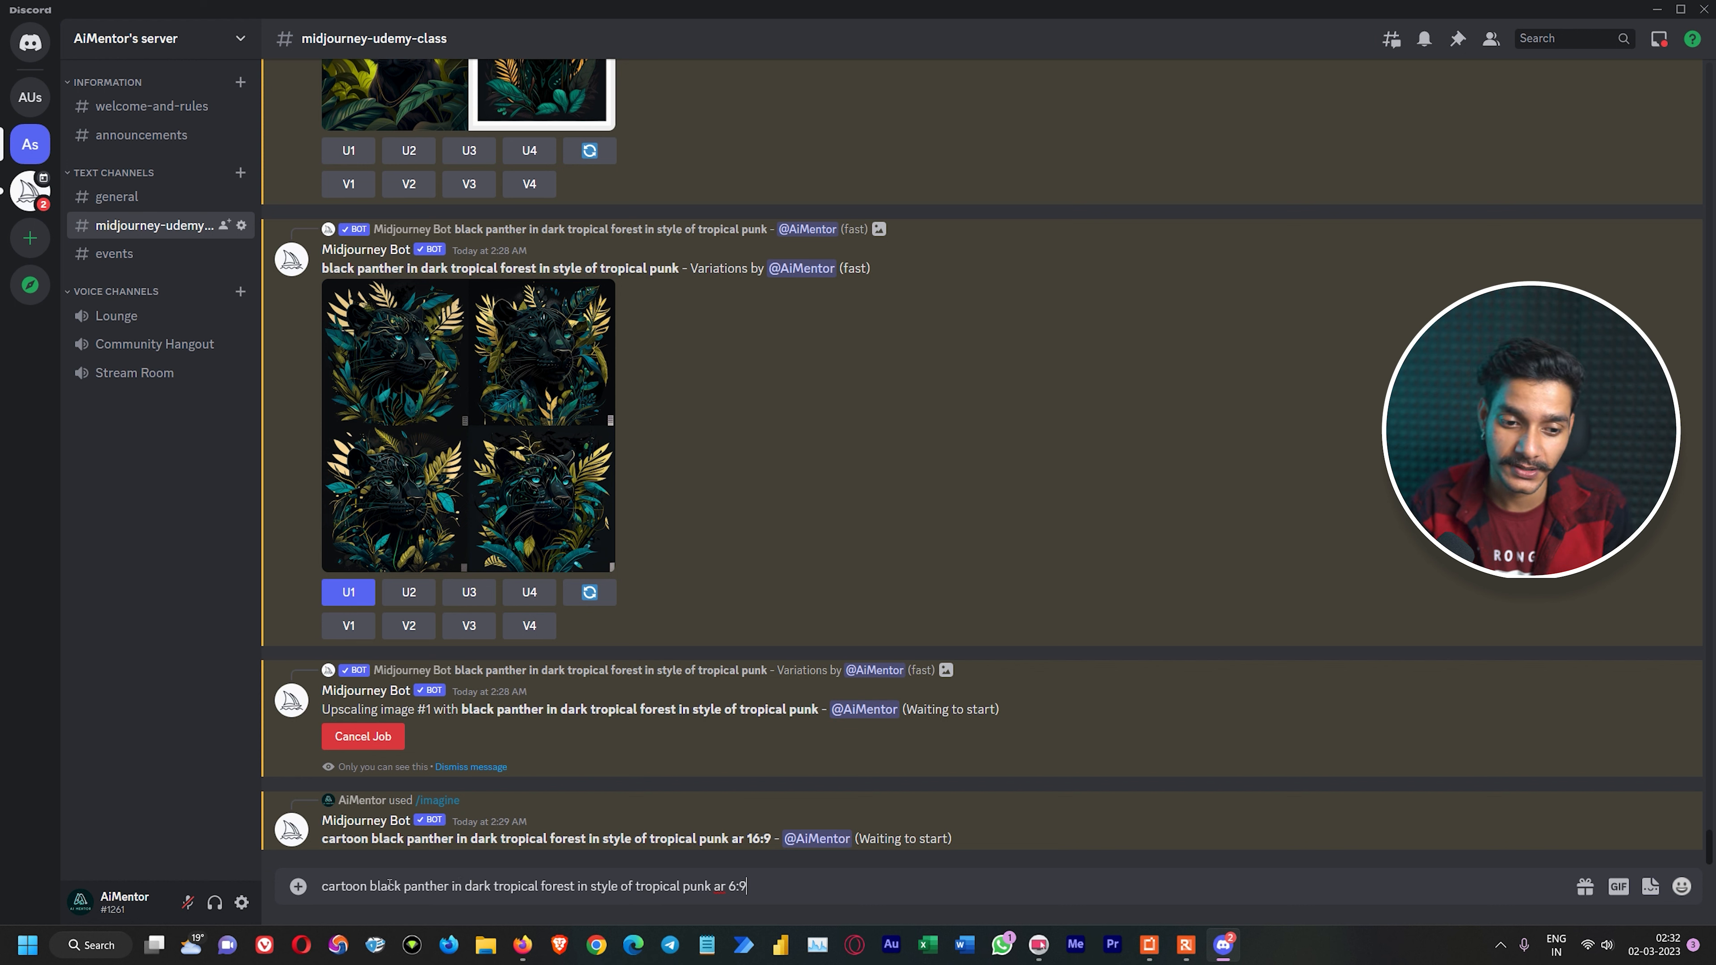
{"action": "double_click", "coordinate": [361, 881]}
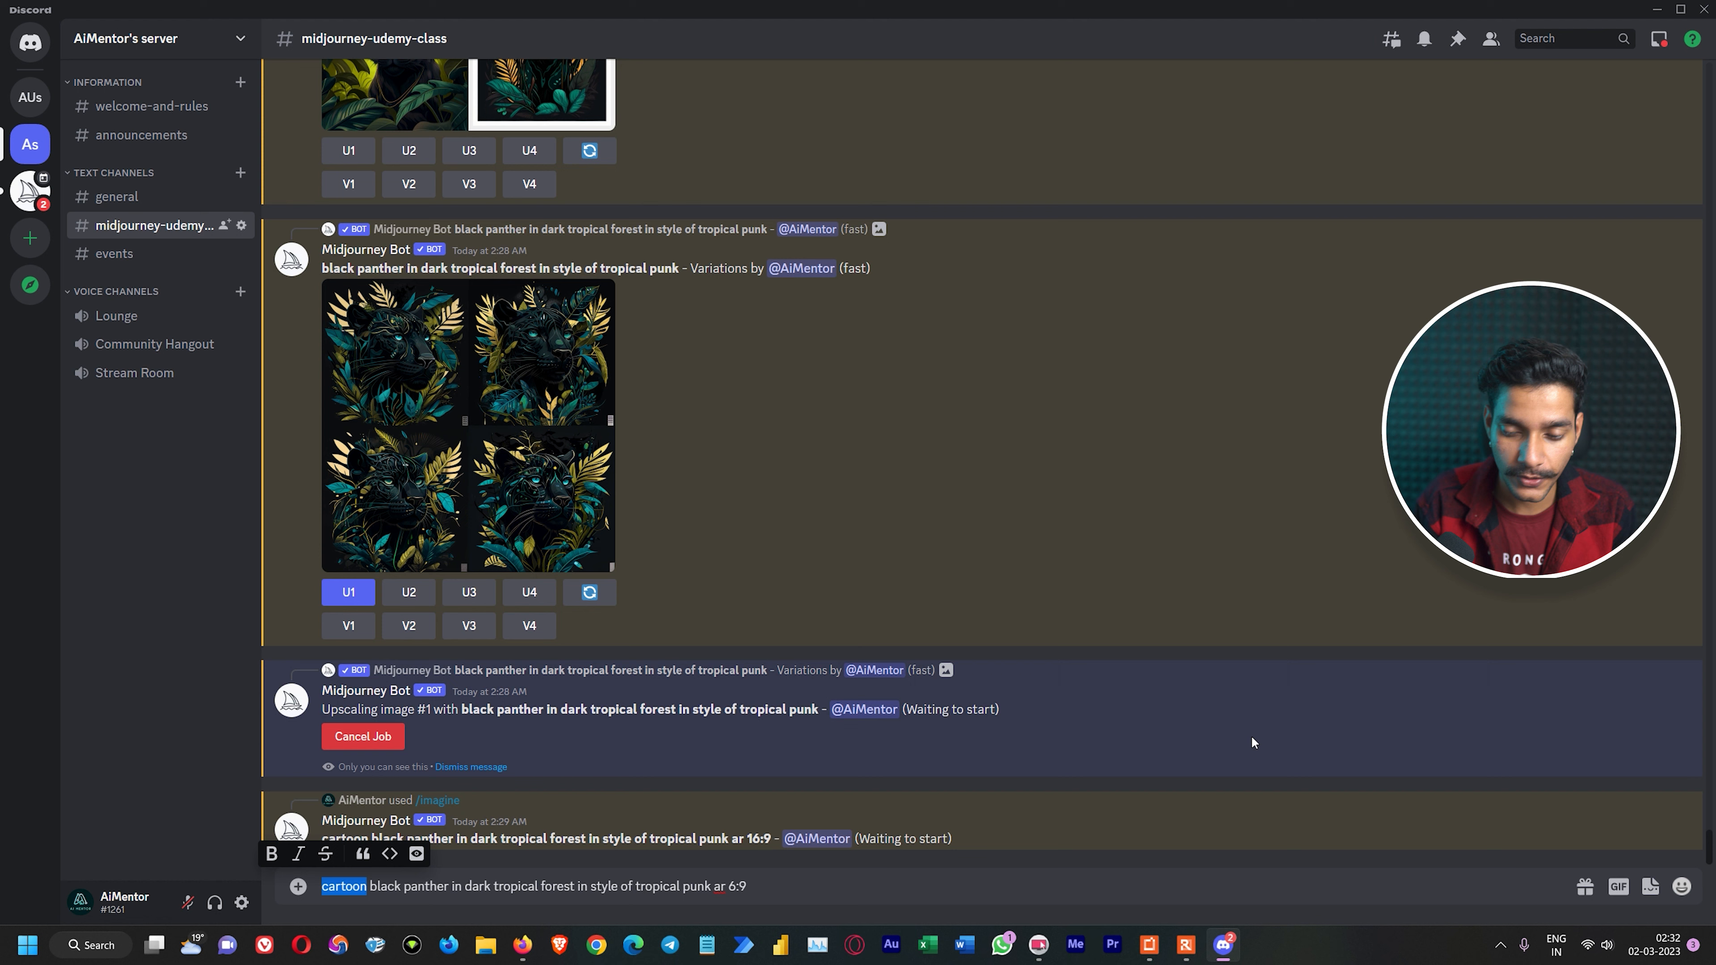
{"action": "key", "text": "BackSpace"}
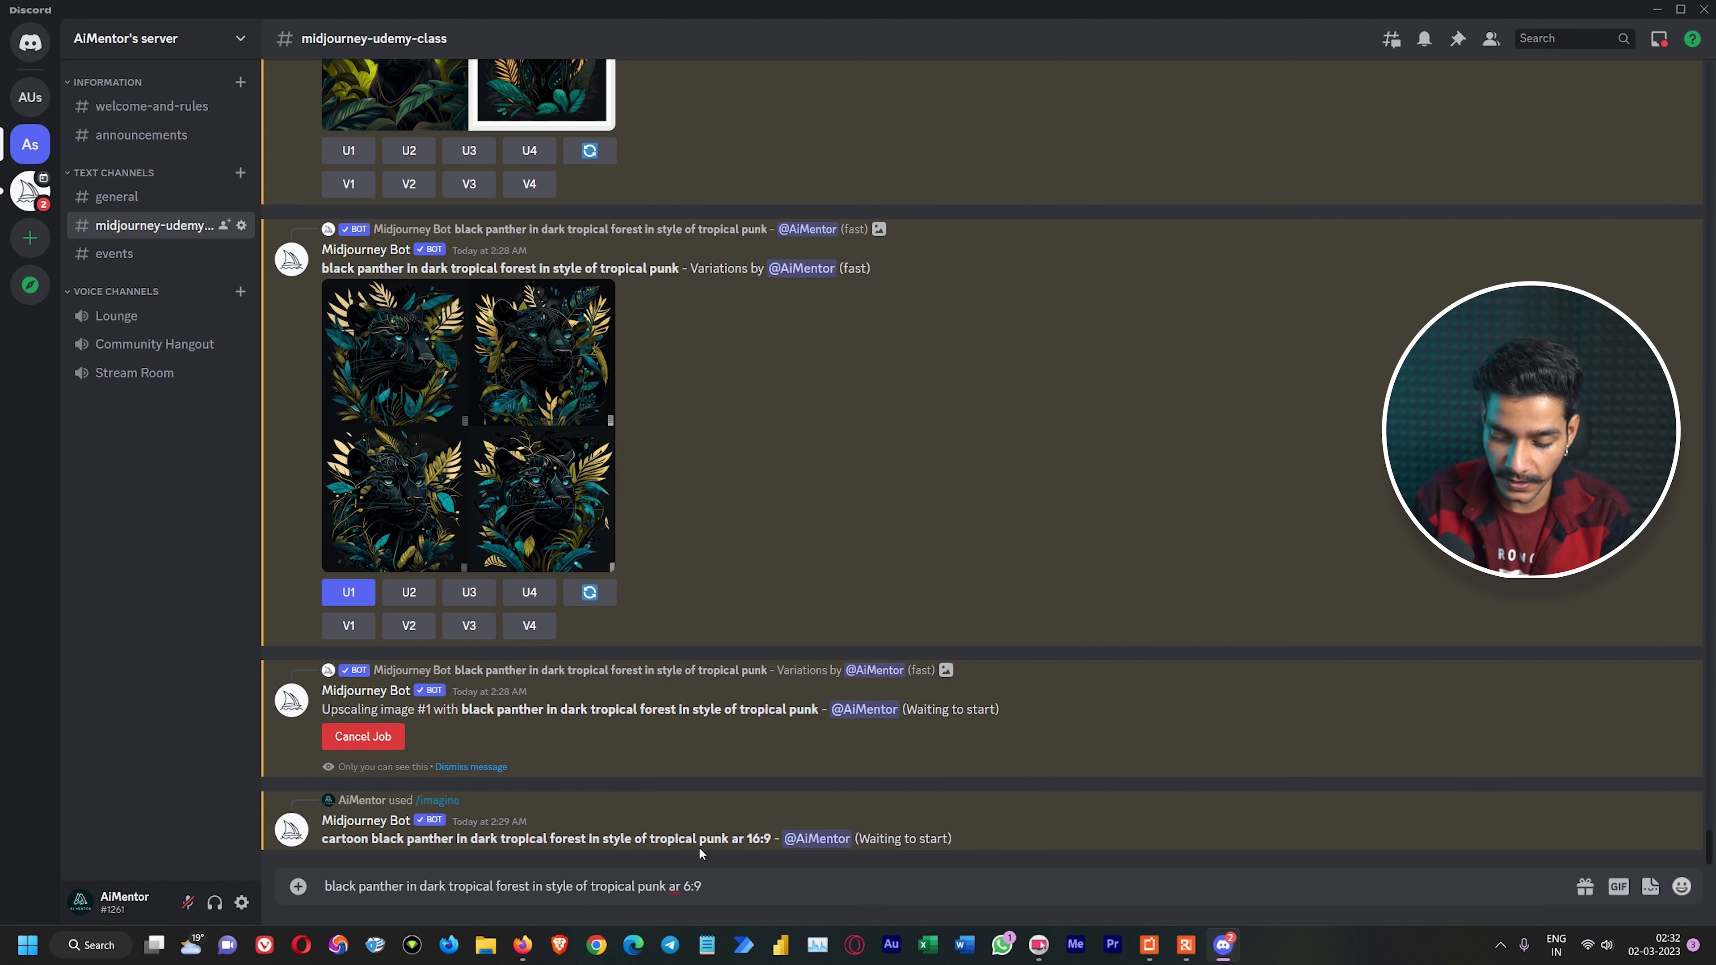
{"action": "type", "text": "a photorealistic"}
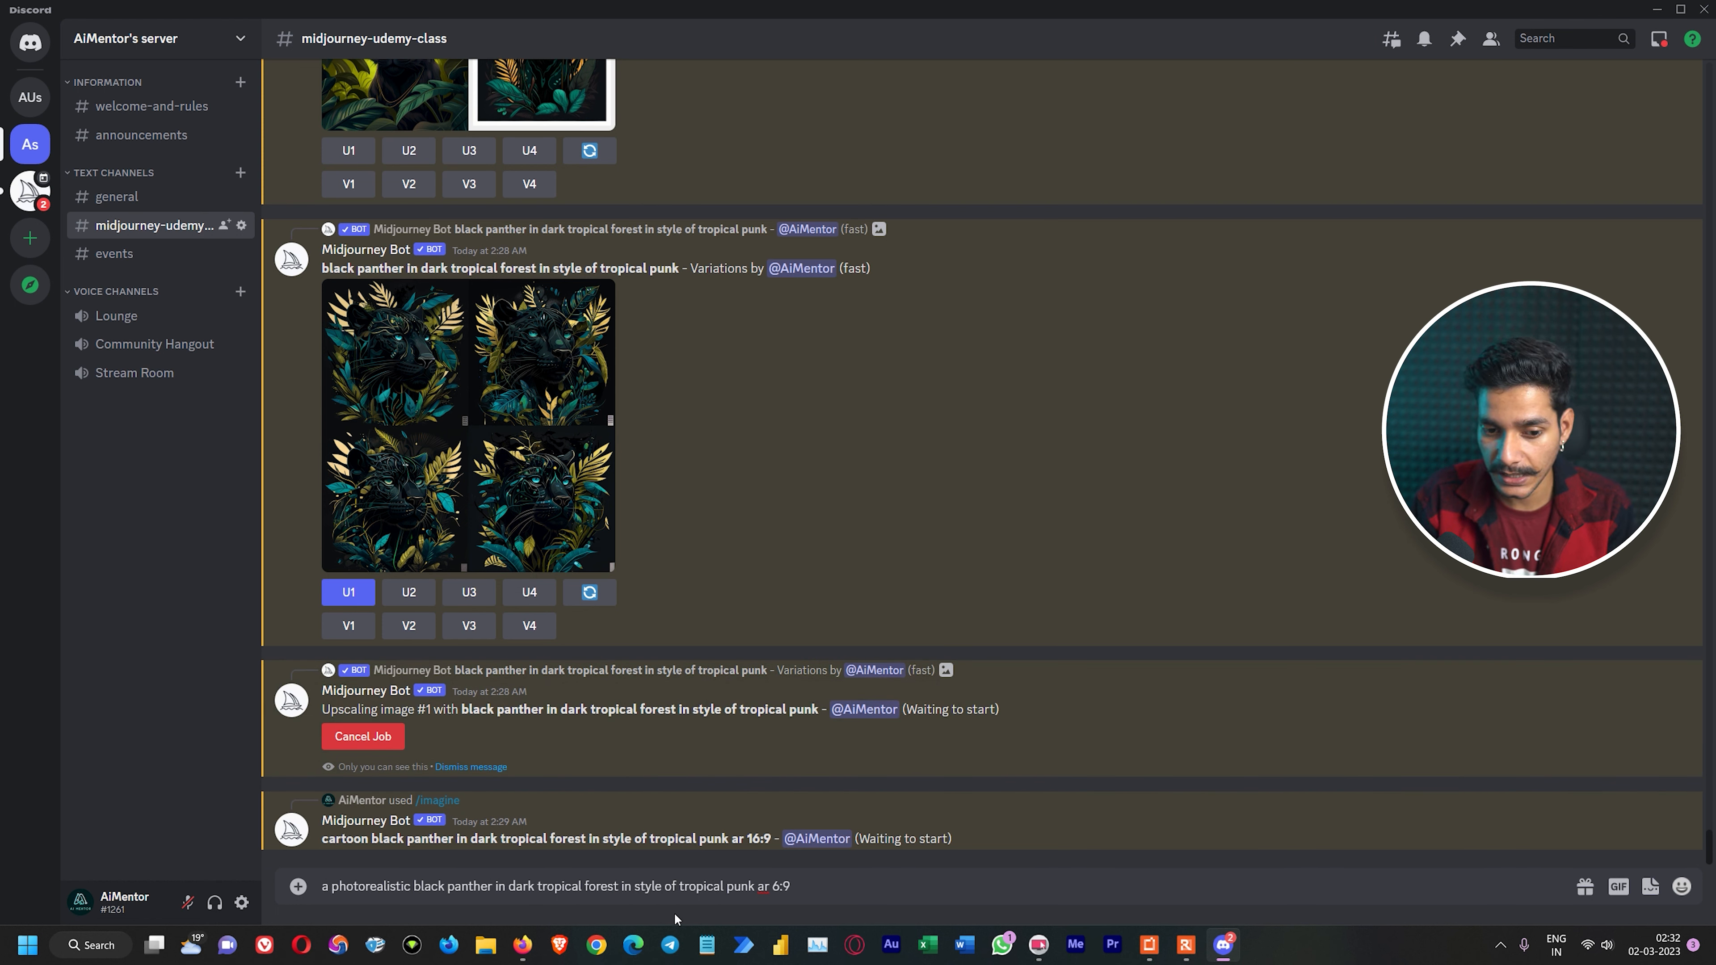
{"action": "left_click_drag", "start_coordinate": [536, 892], "coordinate": [507, 896]}
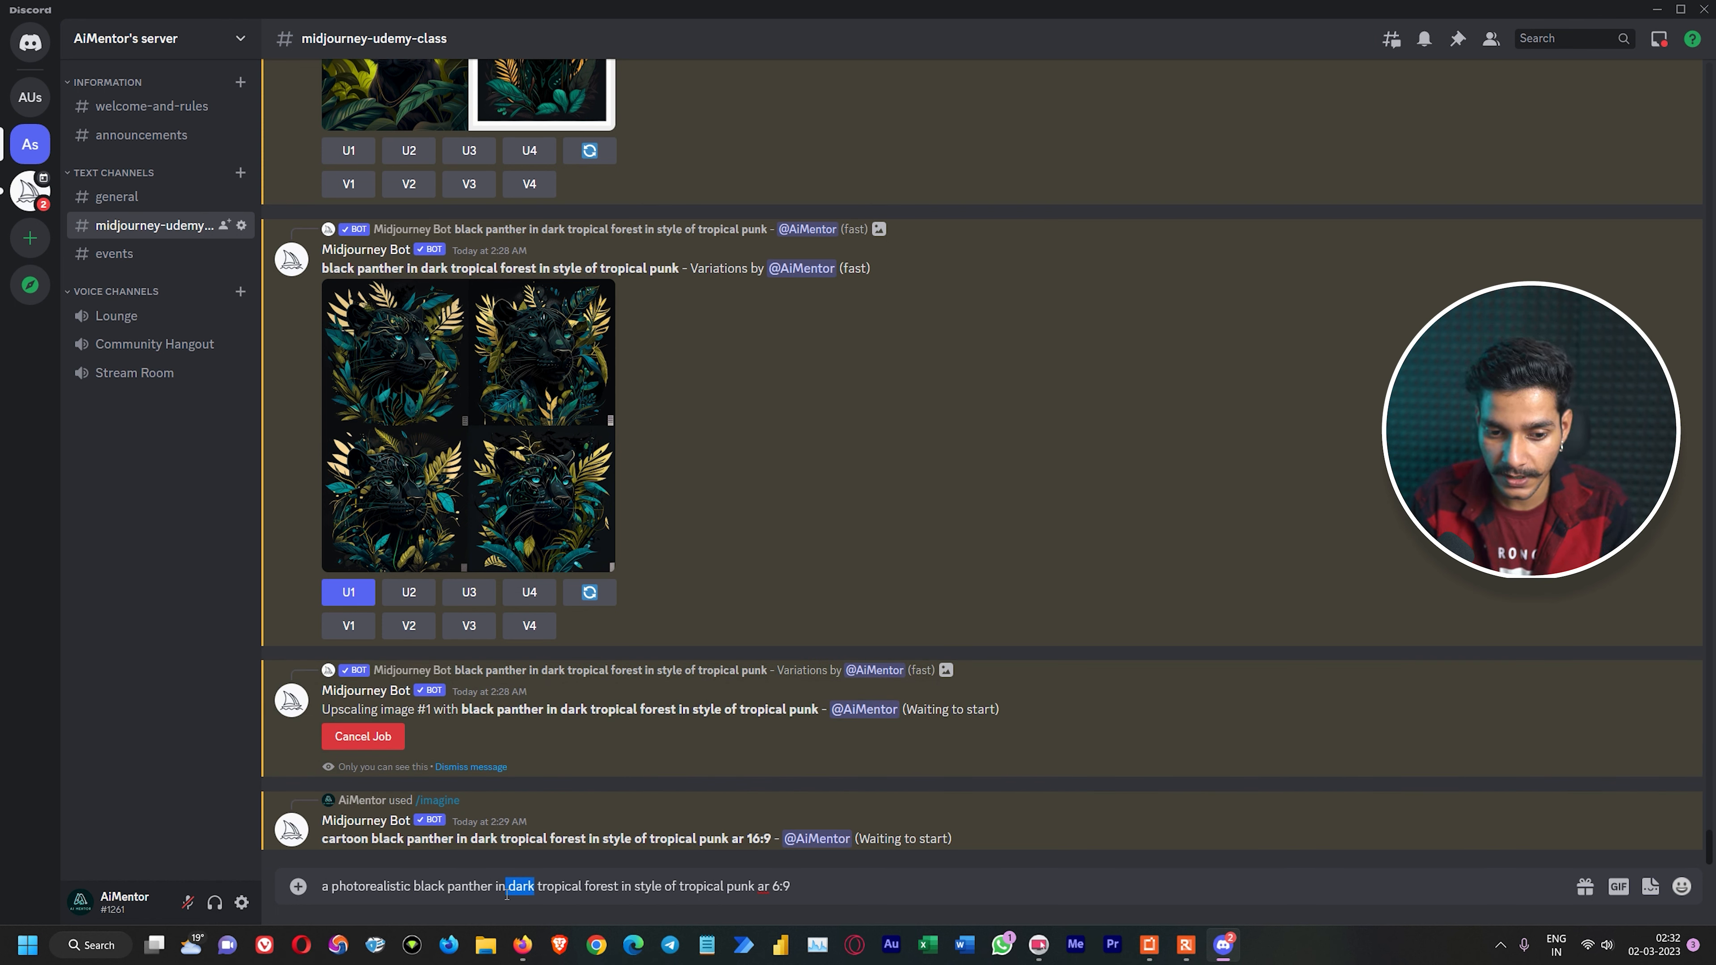
{"action": "key", "text": "BackSpace"}
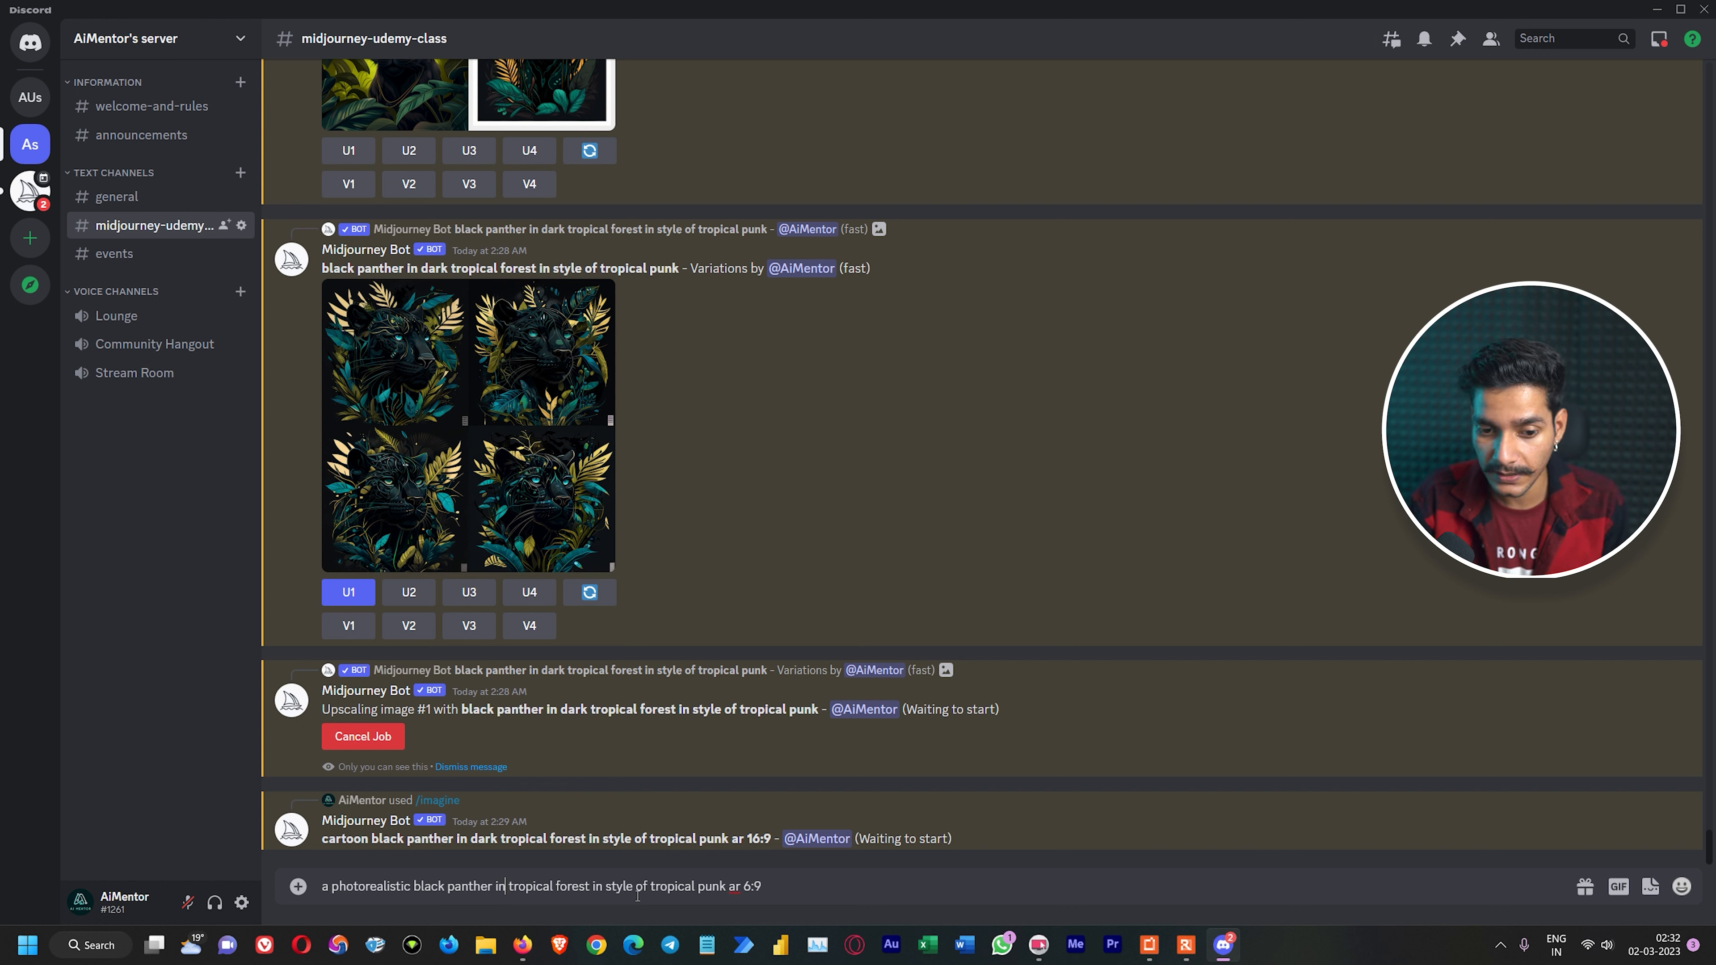
Step: Correct the drafted prompt's aspect ratio parameter to "--ar 16:9"
{"action": "left_click", "coordinate": [731, 887]}
{"action": "type", "text": "--"}
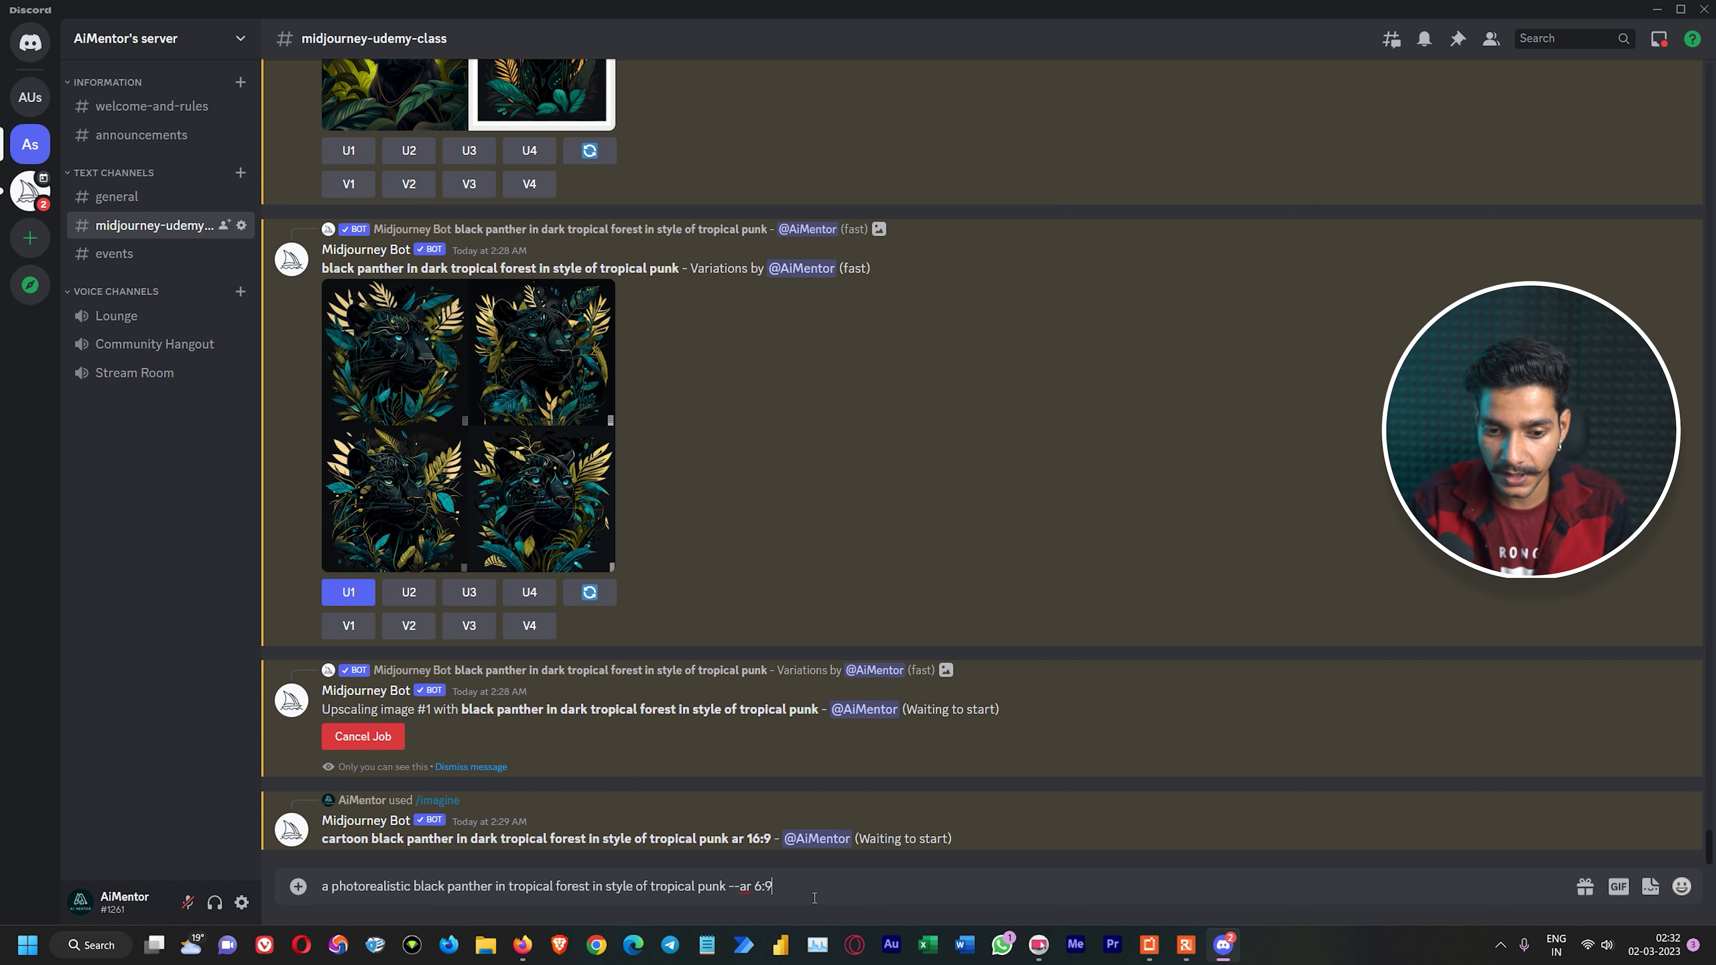
{"action": "left_click_drag", "start_coordinate": [796, 886], "coordinate": [364, 887]}
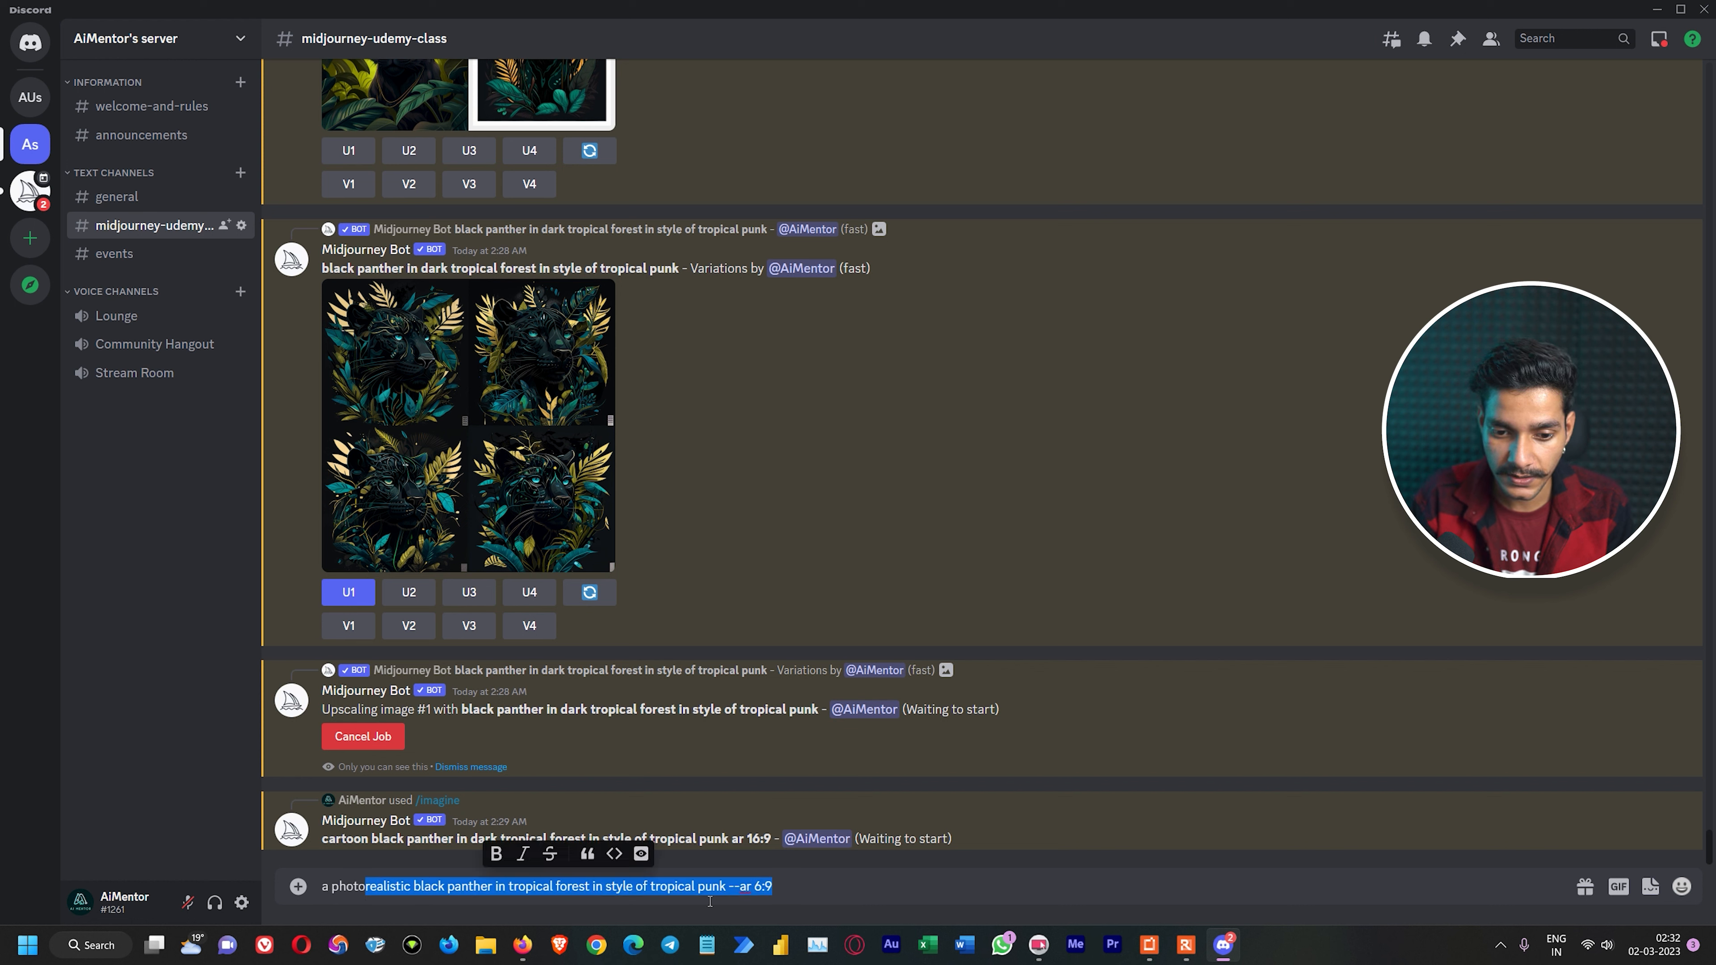
{"action": "left_click", "coordinate": [755, 887]}
{"action": "type", "text": "1"}
Step: Move the drafted photorealistic panther prompt into an /imagine command and submit it
{"action": "key", "text": "ctrl+a"}
{"action": "key", "text": "ctrl+x"}
{"action": "type", "text": "/im"}
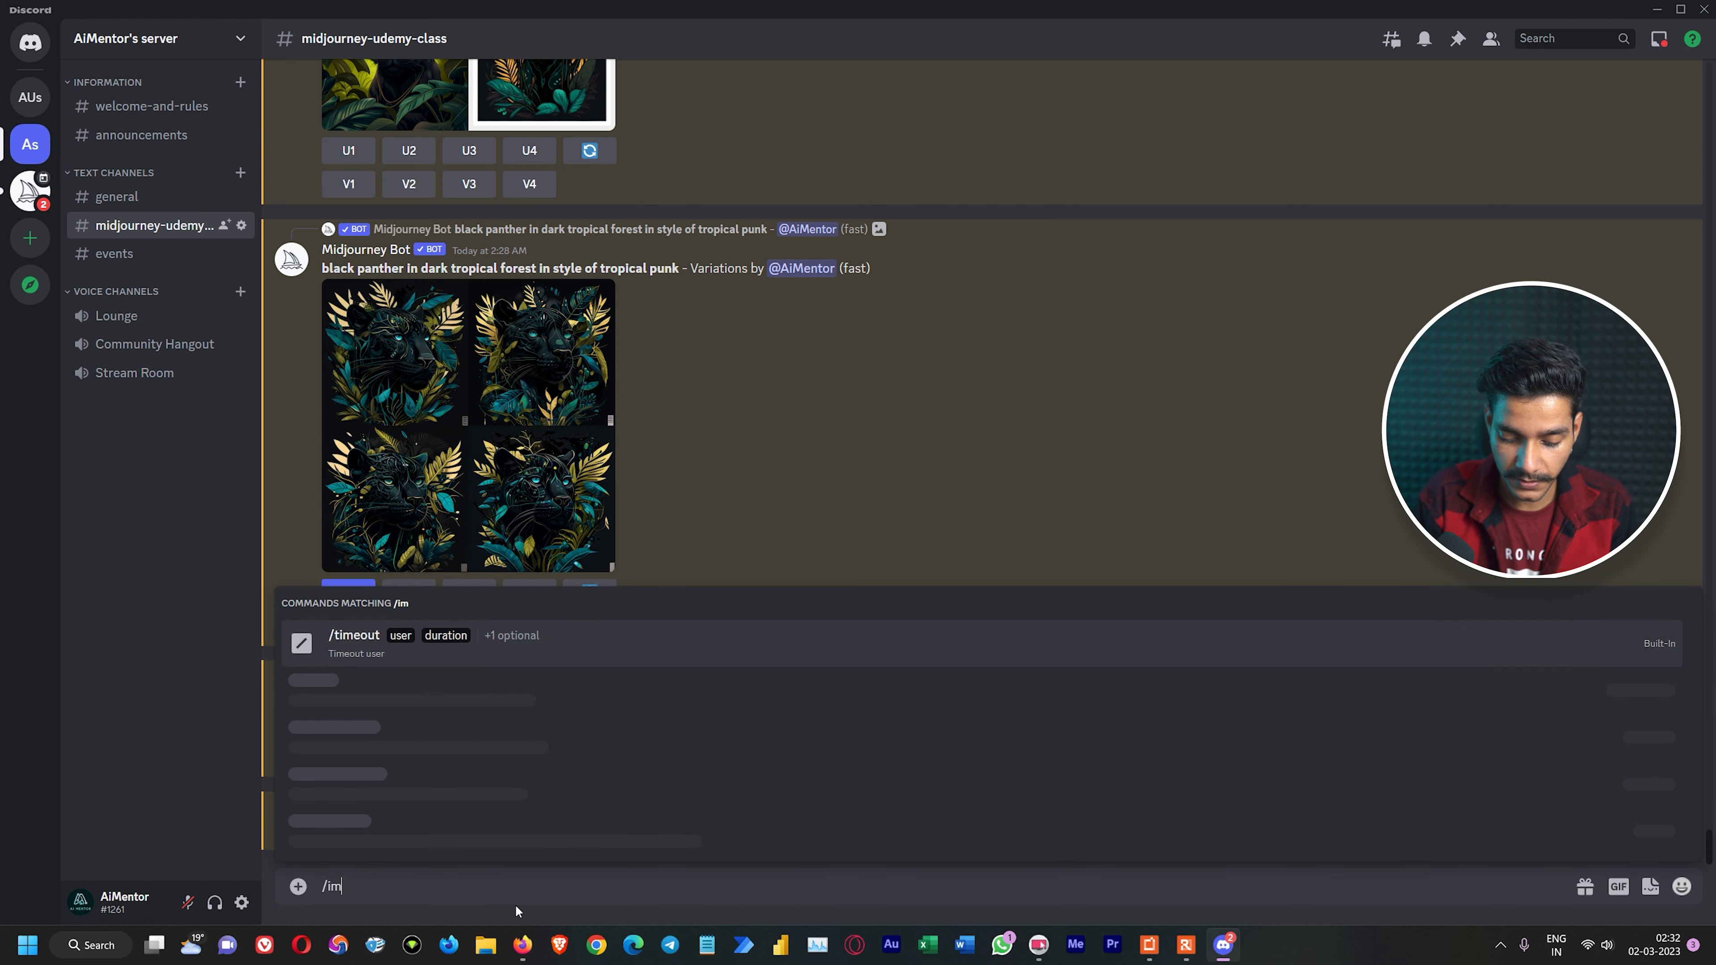
{"action": "key", "text": "Tab"}
{"action": "key", "text": "ctrl+v"}
{"action": "key", "text": "Return"}
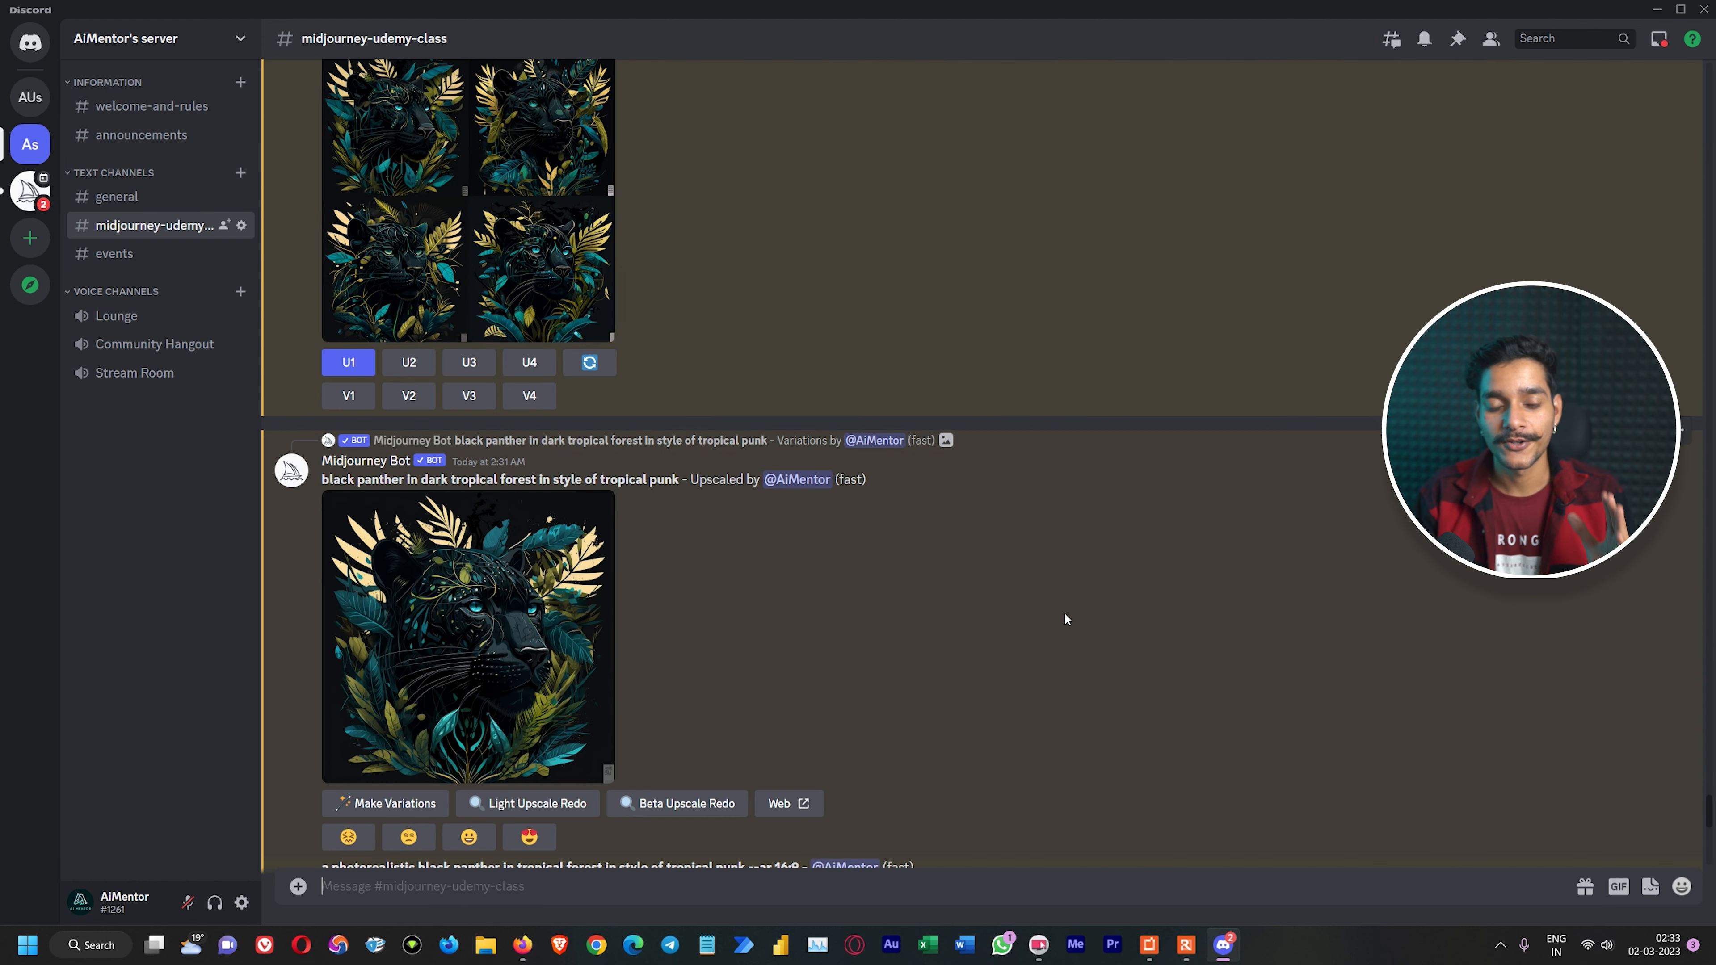
Step: Inspect the upscaled tropical punk panther at enlarged size and request a Beta Upscale Redo of it
{"action": "scroll", "coordinate": [878, 592], "scroll_direction": "down", "scroll_amount": 5}
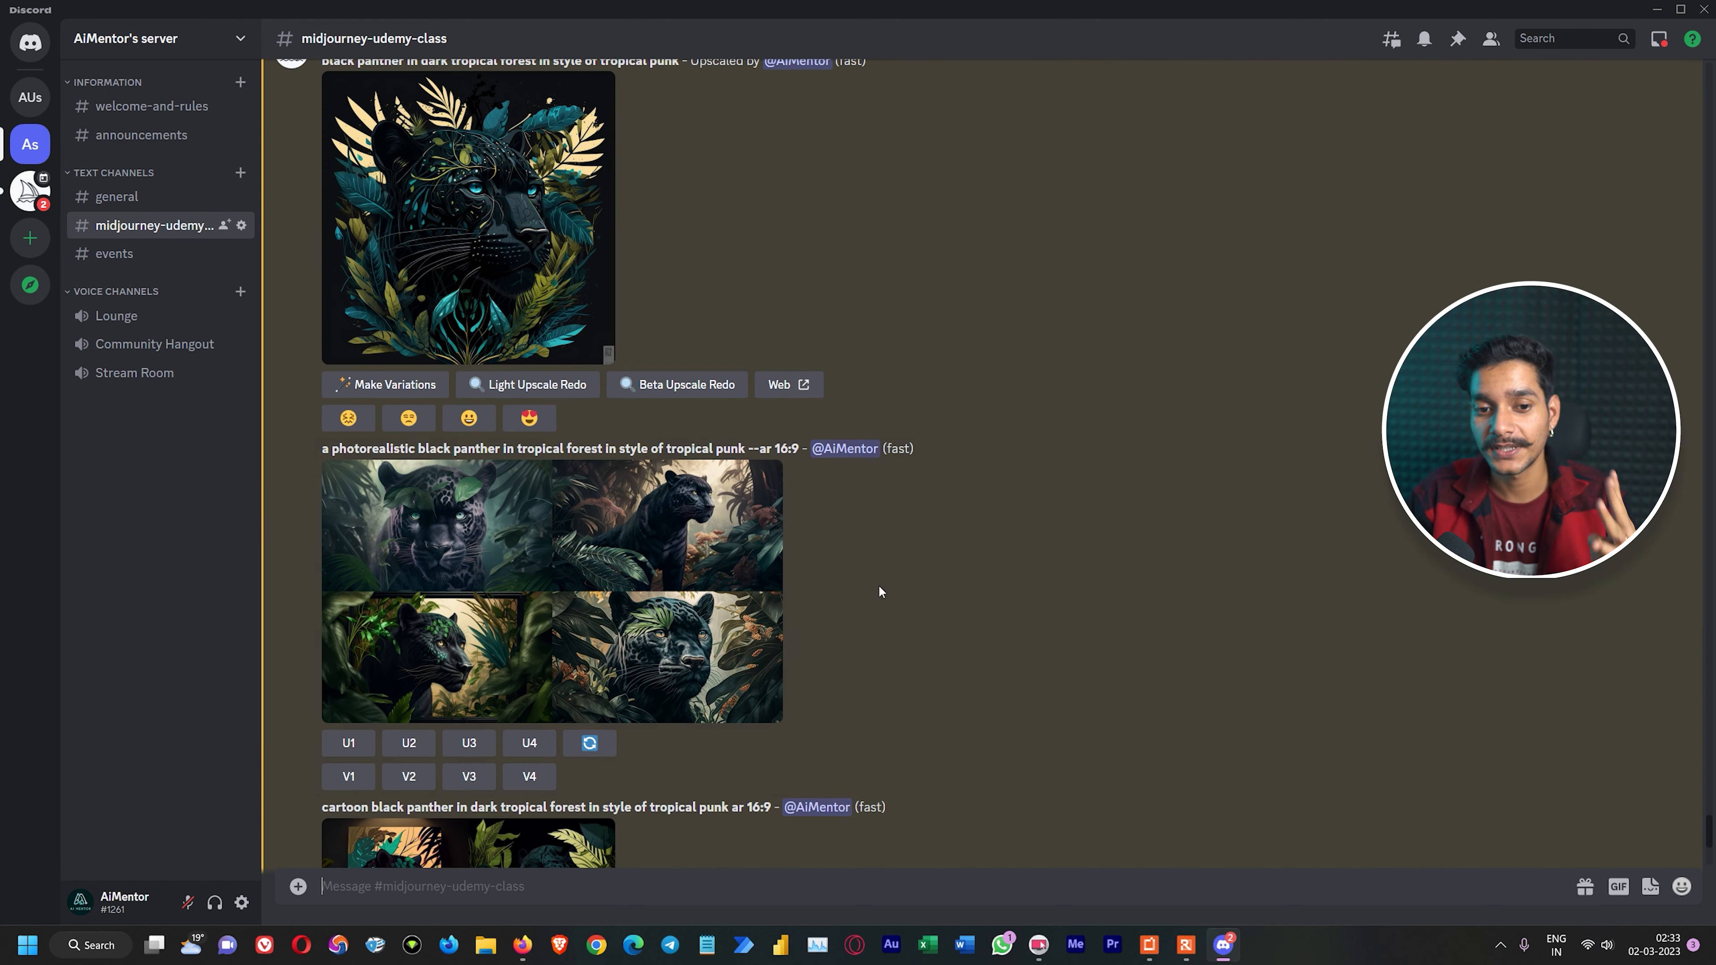
{"action": "scroll", "coordinate": [878, 592], "scroll_direction": "up", "scroll_amount": 3}
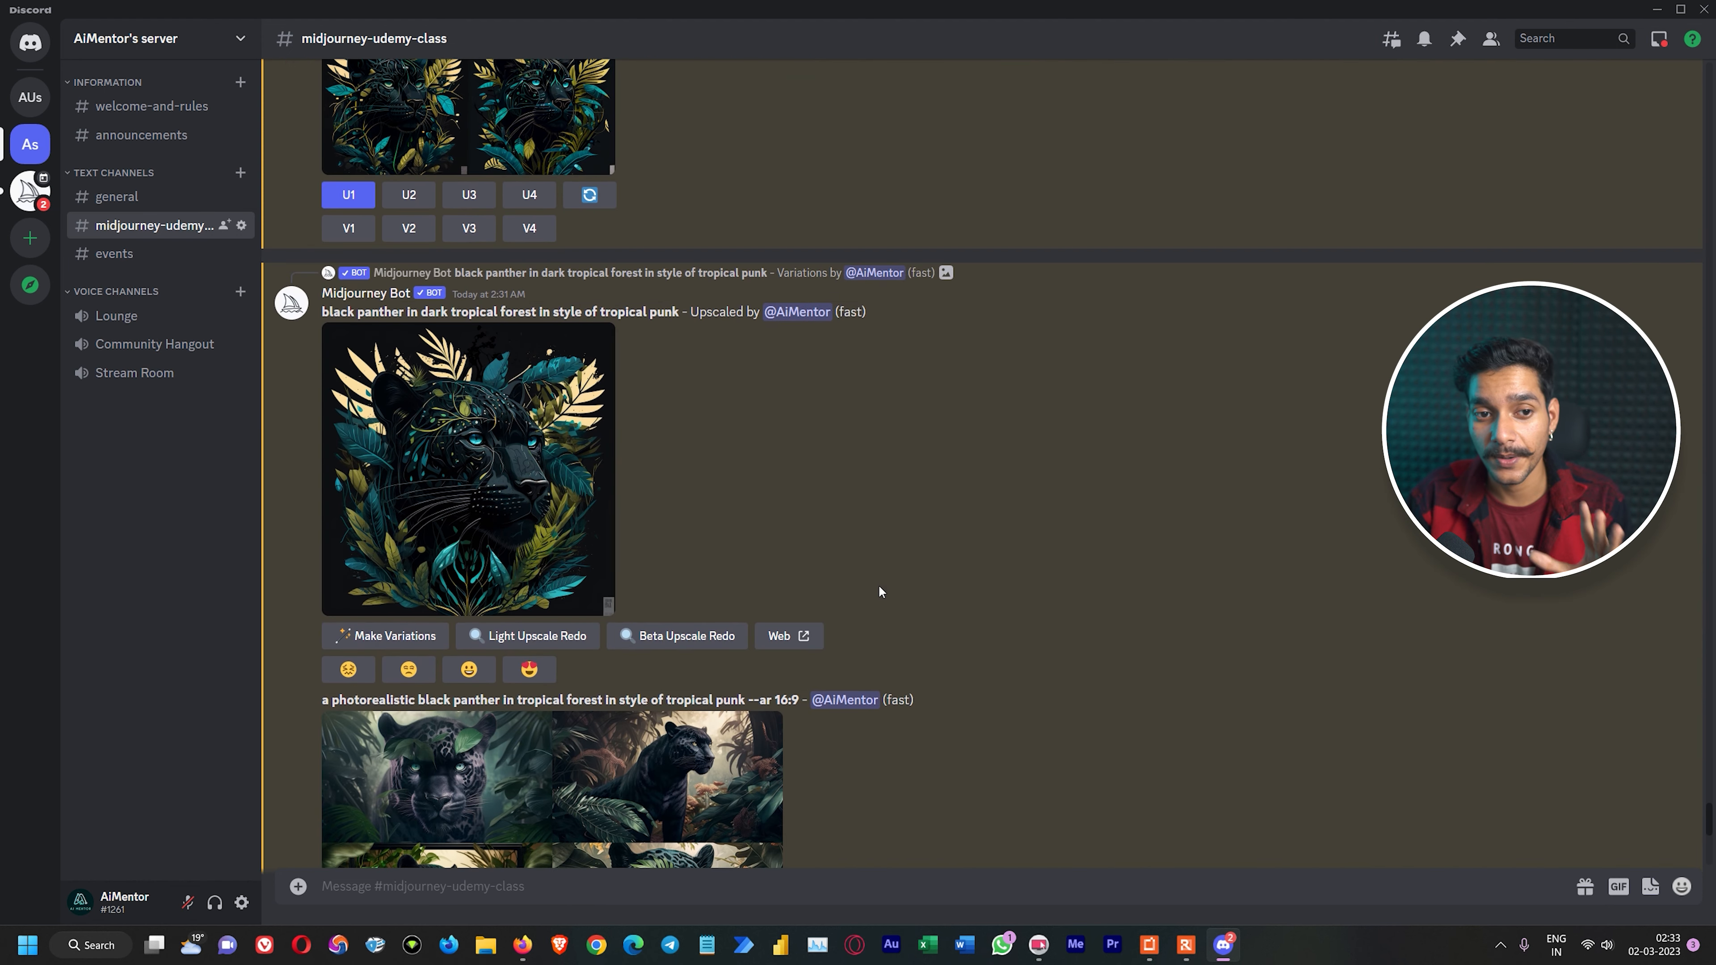
{"action": "left_click", "coordinate": [427, 430]}
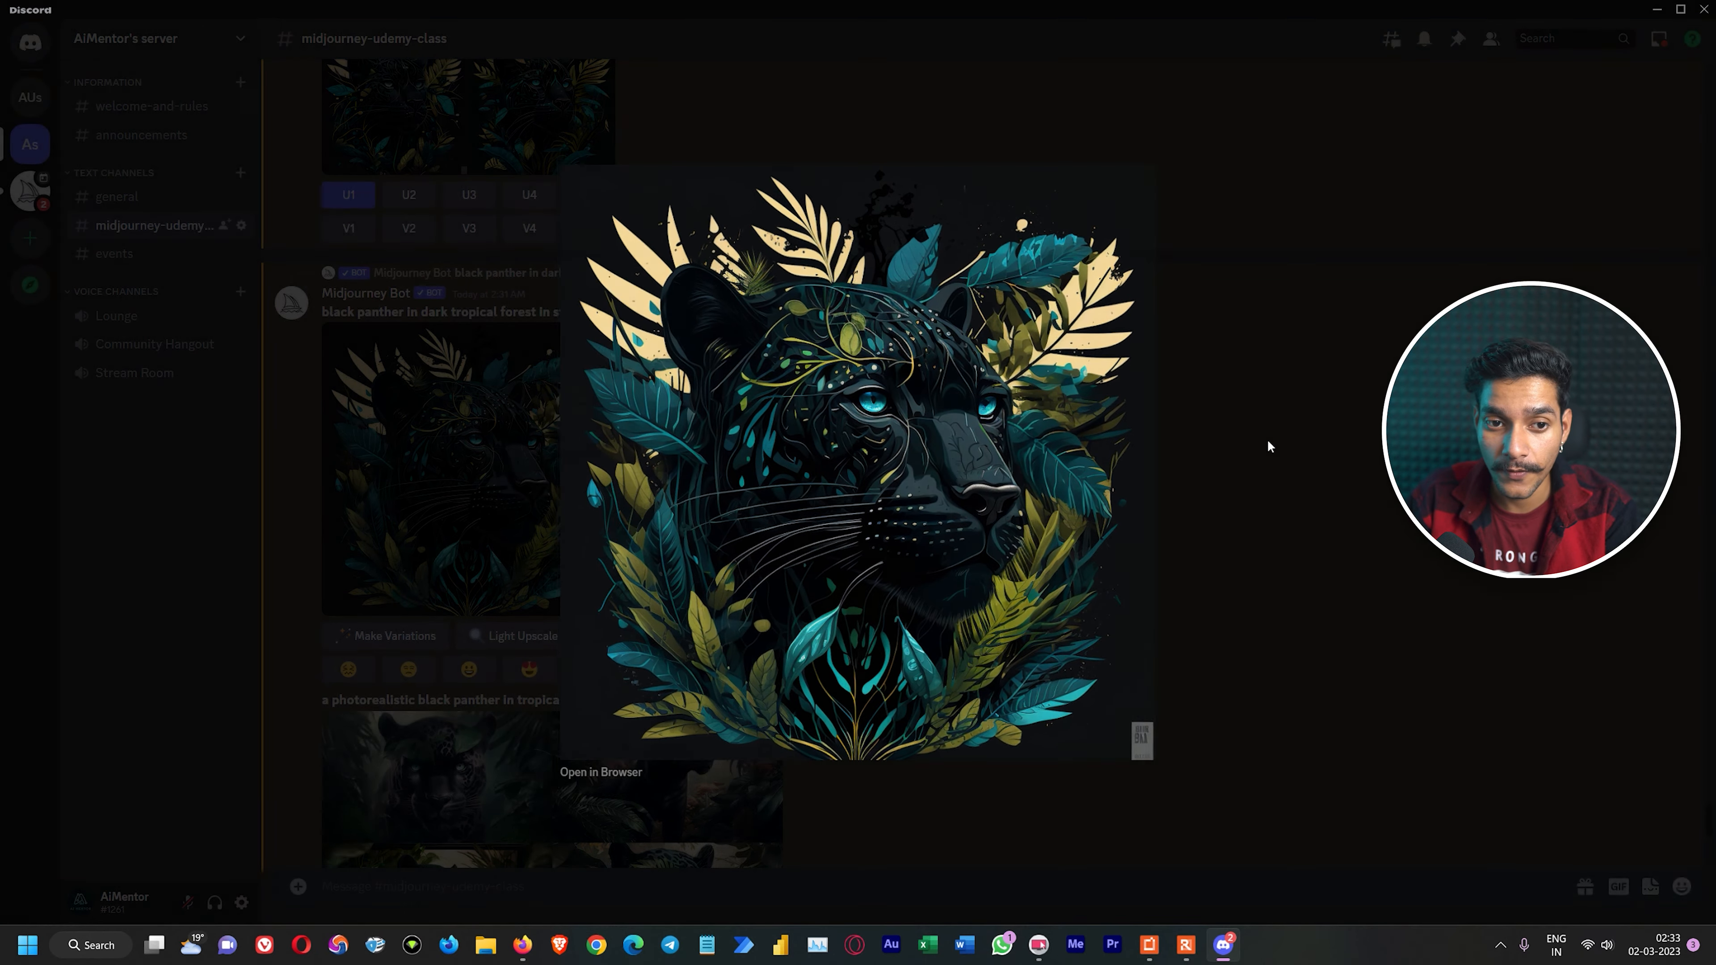
{"action": "left_click", "coordinate": [1266, 439]}
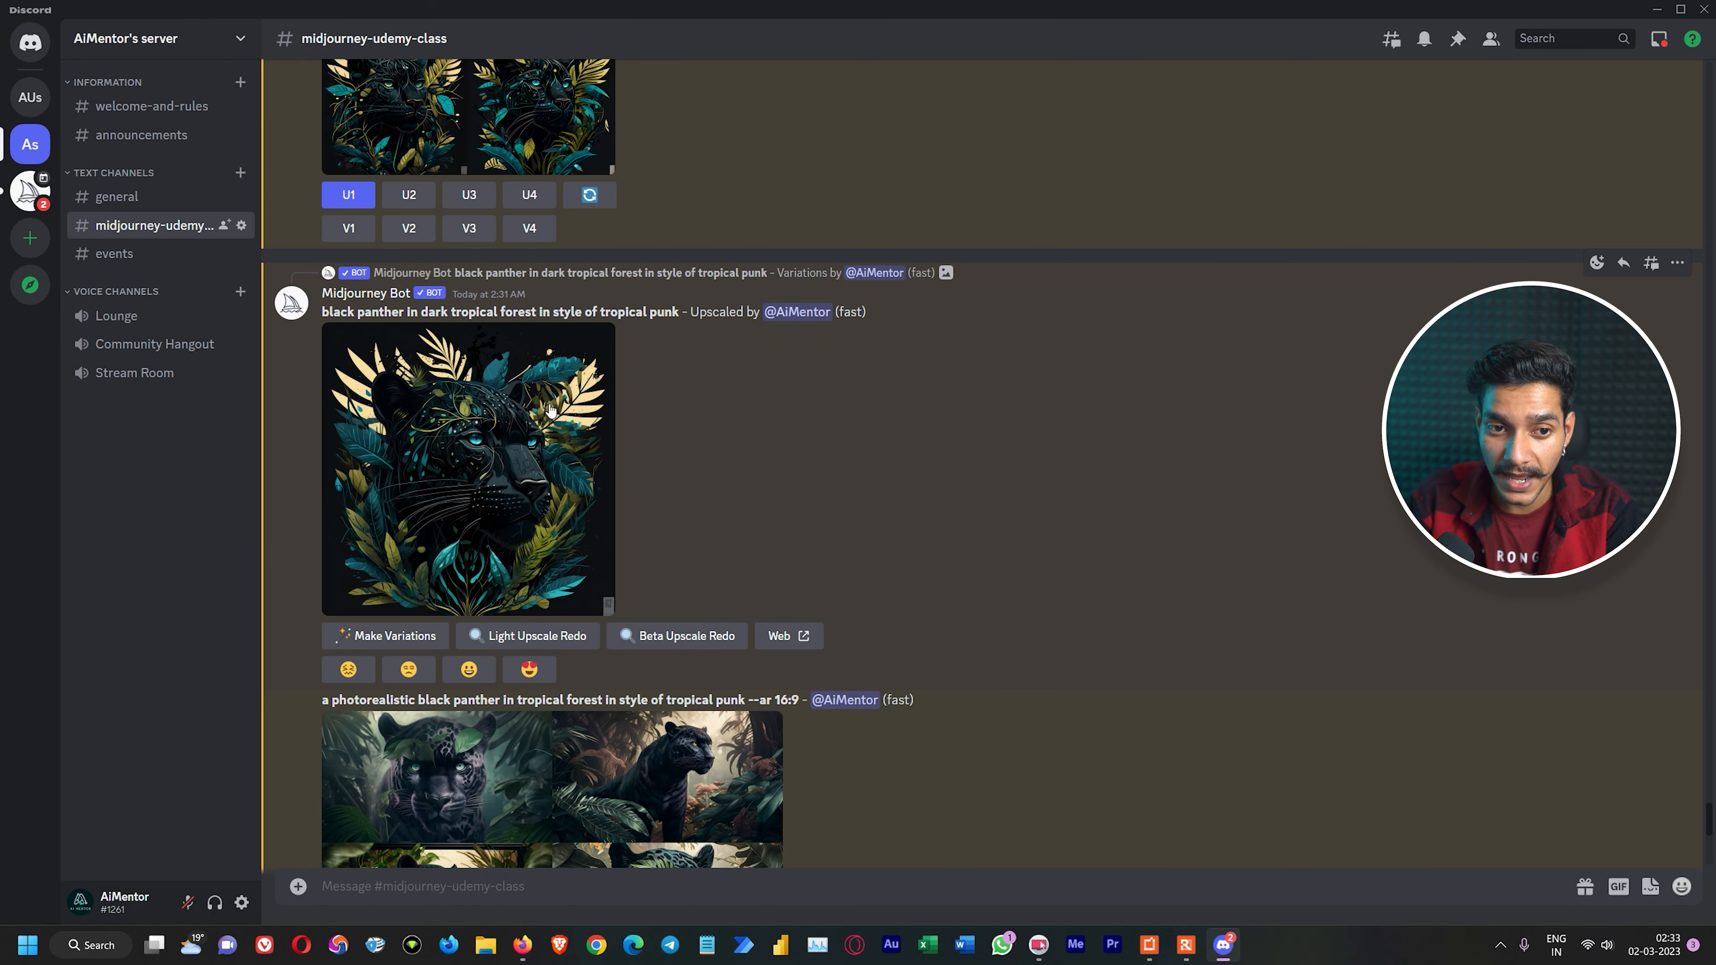
{"action": "left_click", "coordinate": [496, 393]}
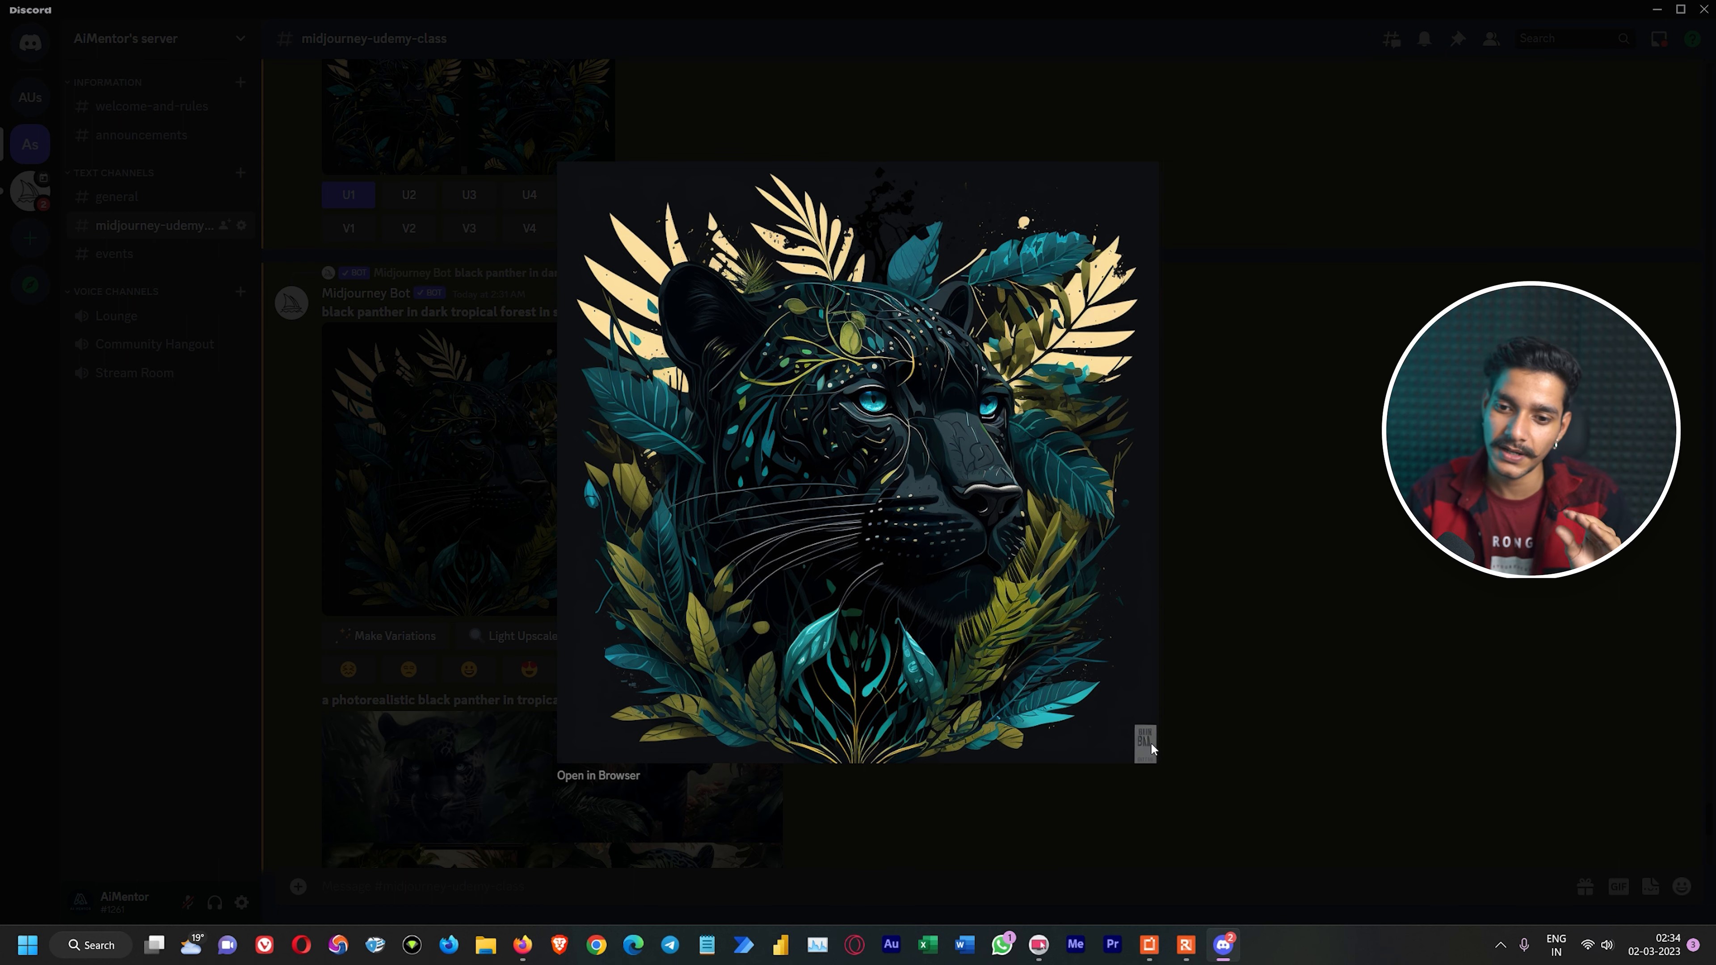
{"action": "left_click", "coordinate": [1273, 607]}
{"action": "left_click", "coordinate": [475, 421]}
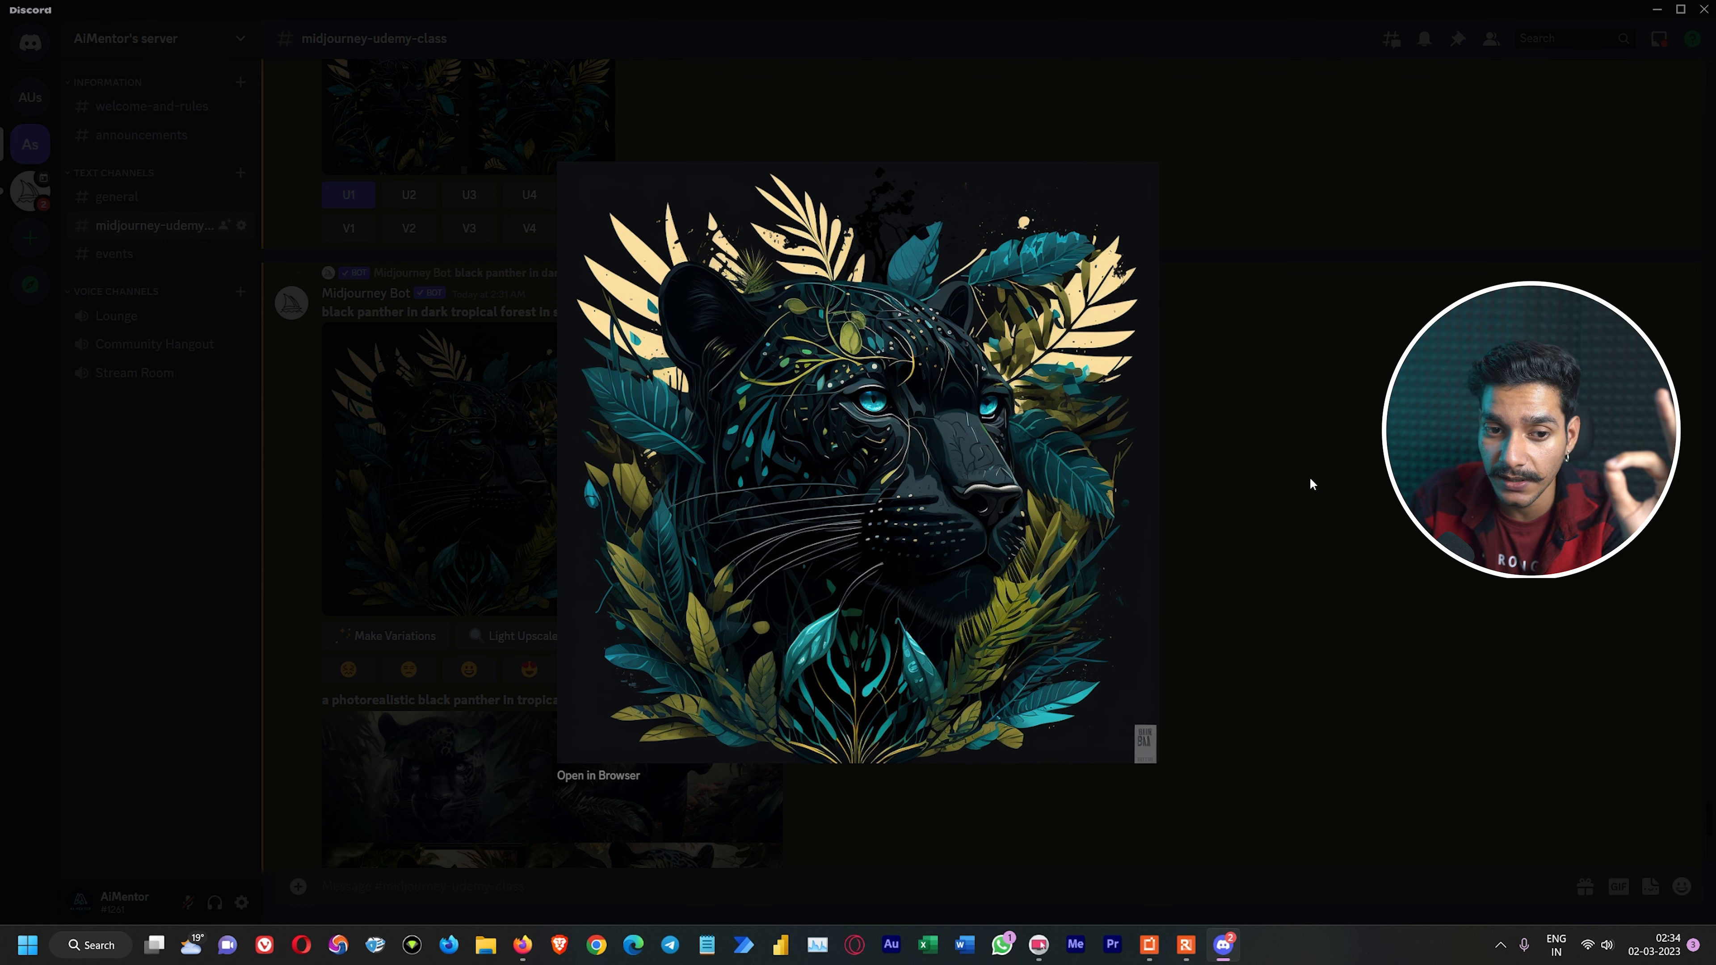
{"action": "left_click", "coordinate": [1247, 454]}
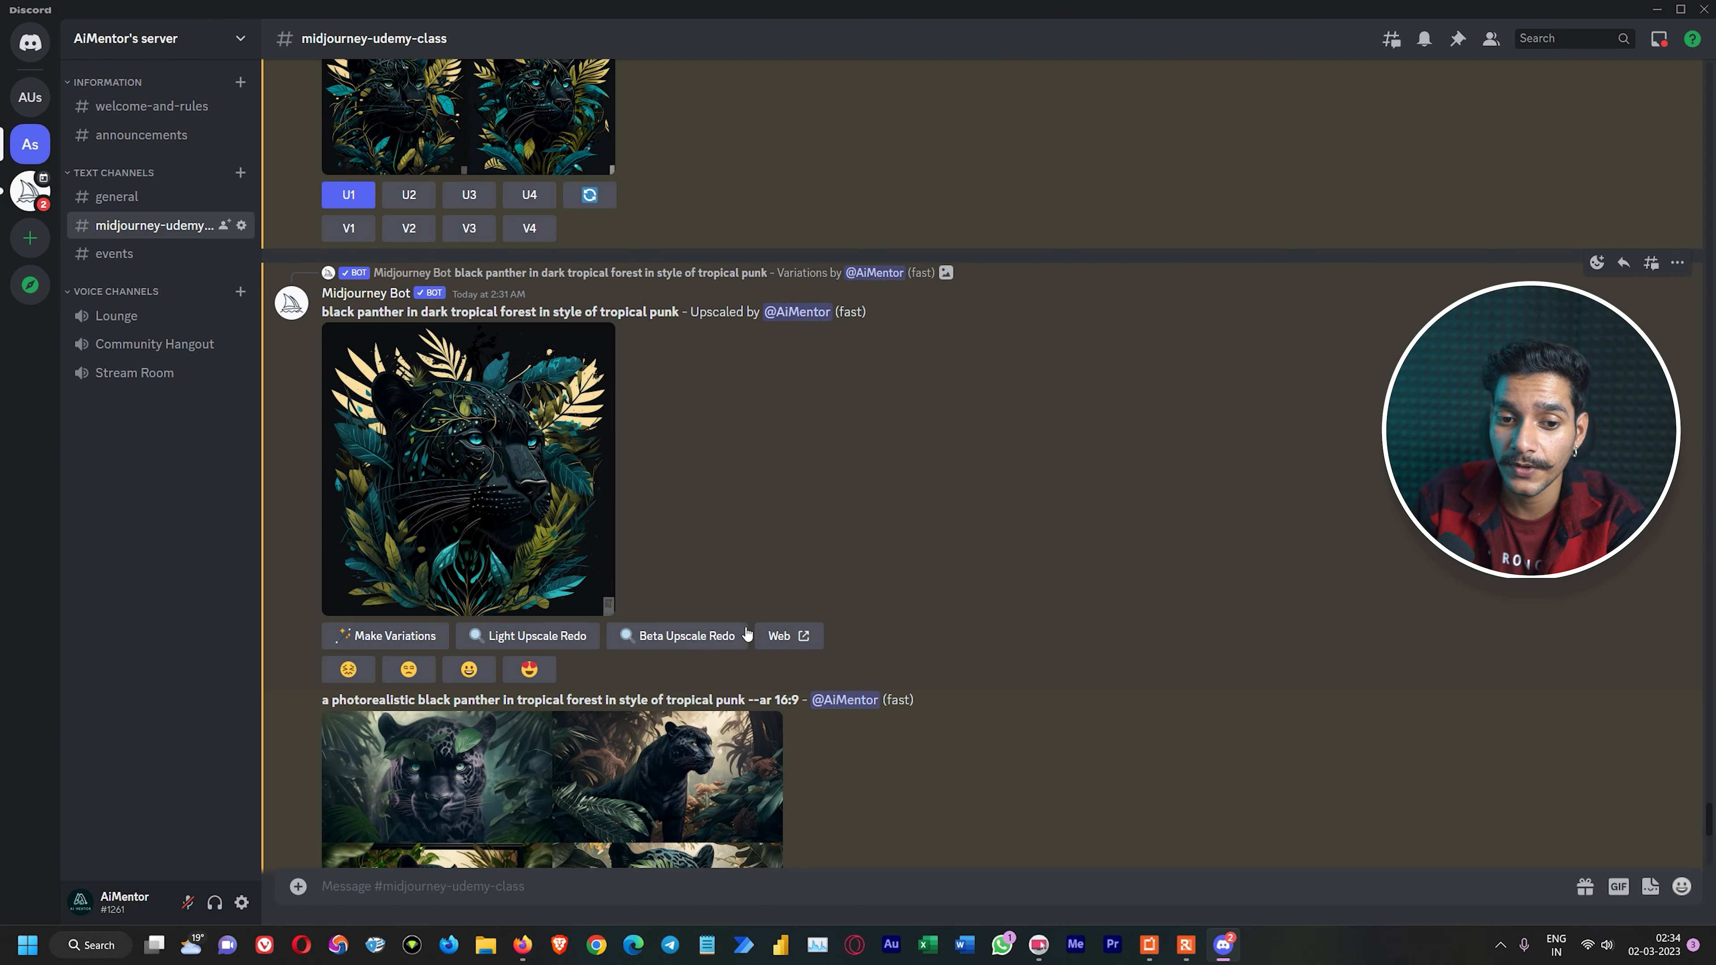
{"action": "left_click", "coordinate": [722, 643]}
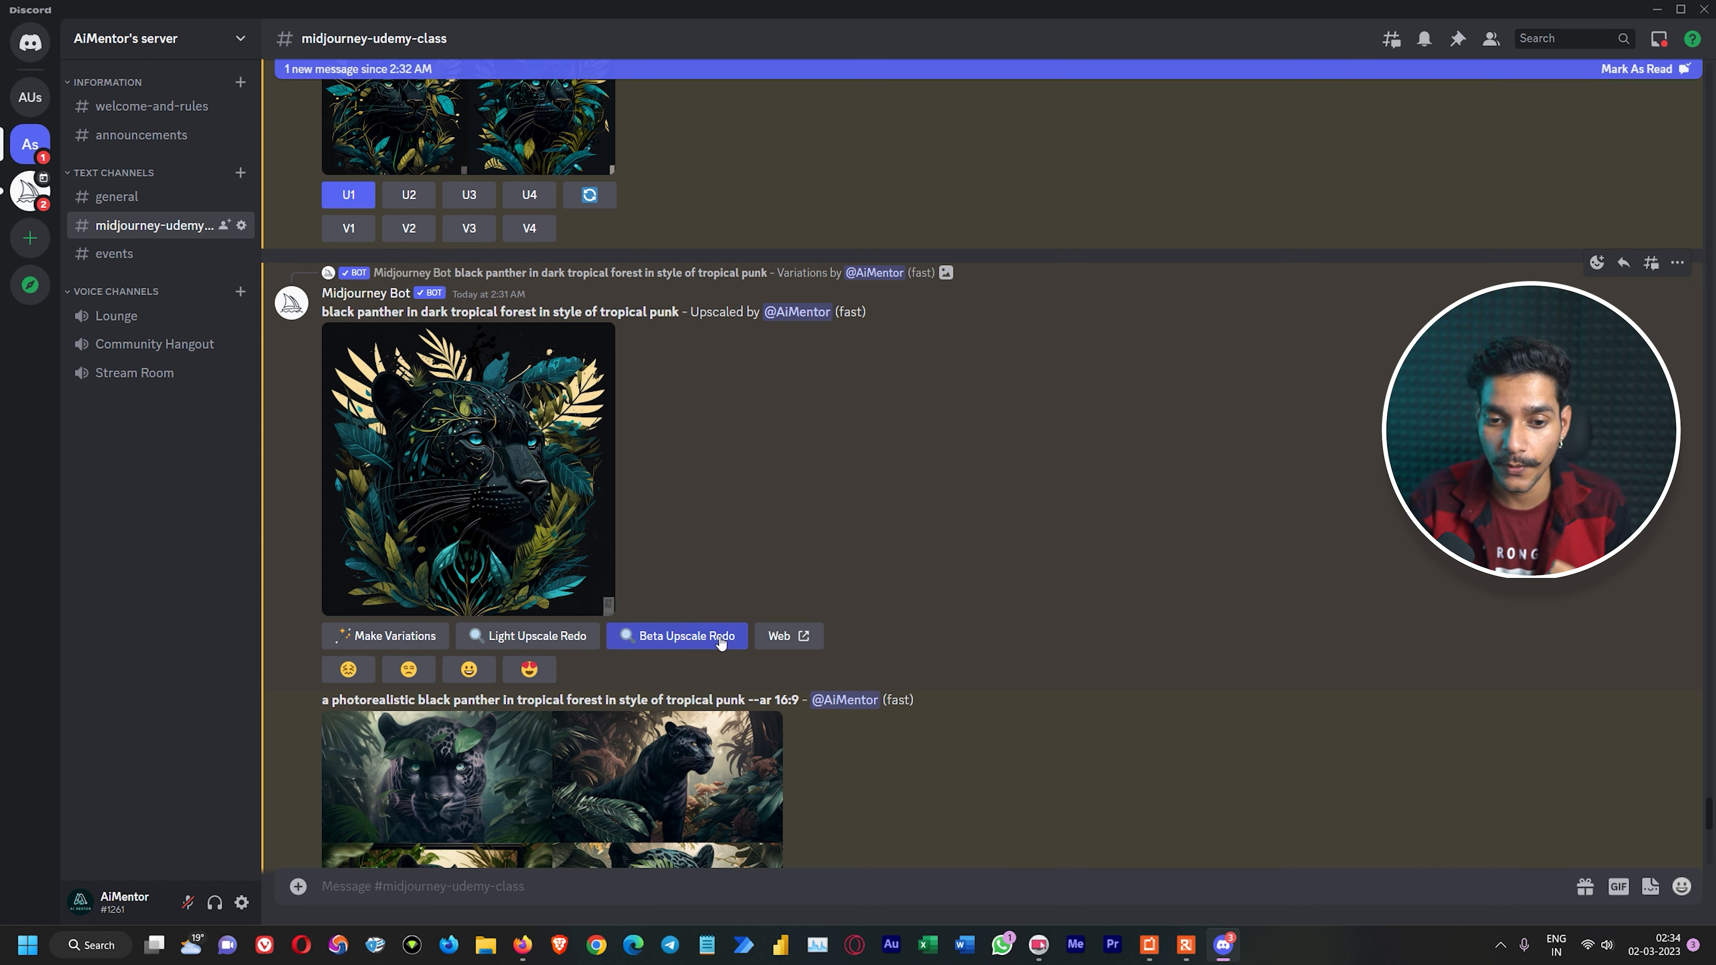
Step: Inspect the enlarged photorealistic panther grid and request an upscale of its image 3
{"action": "scroll", "coordinate": [821, 554], "scroll_direction": "down", "scroll_amount": 4}
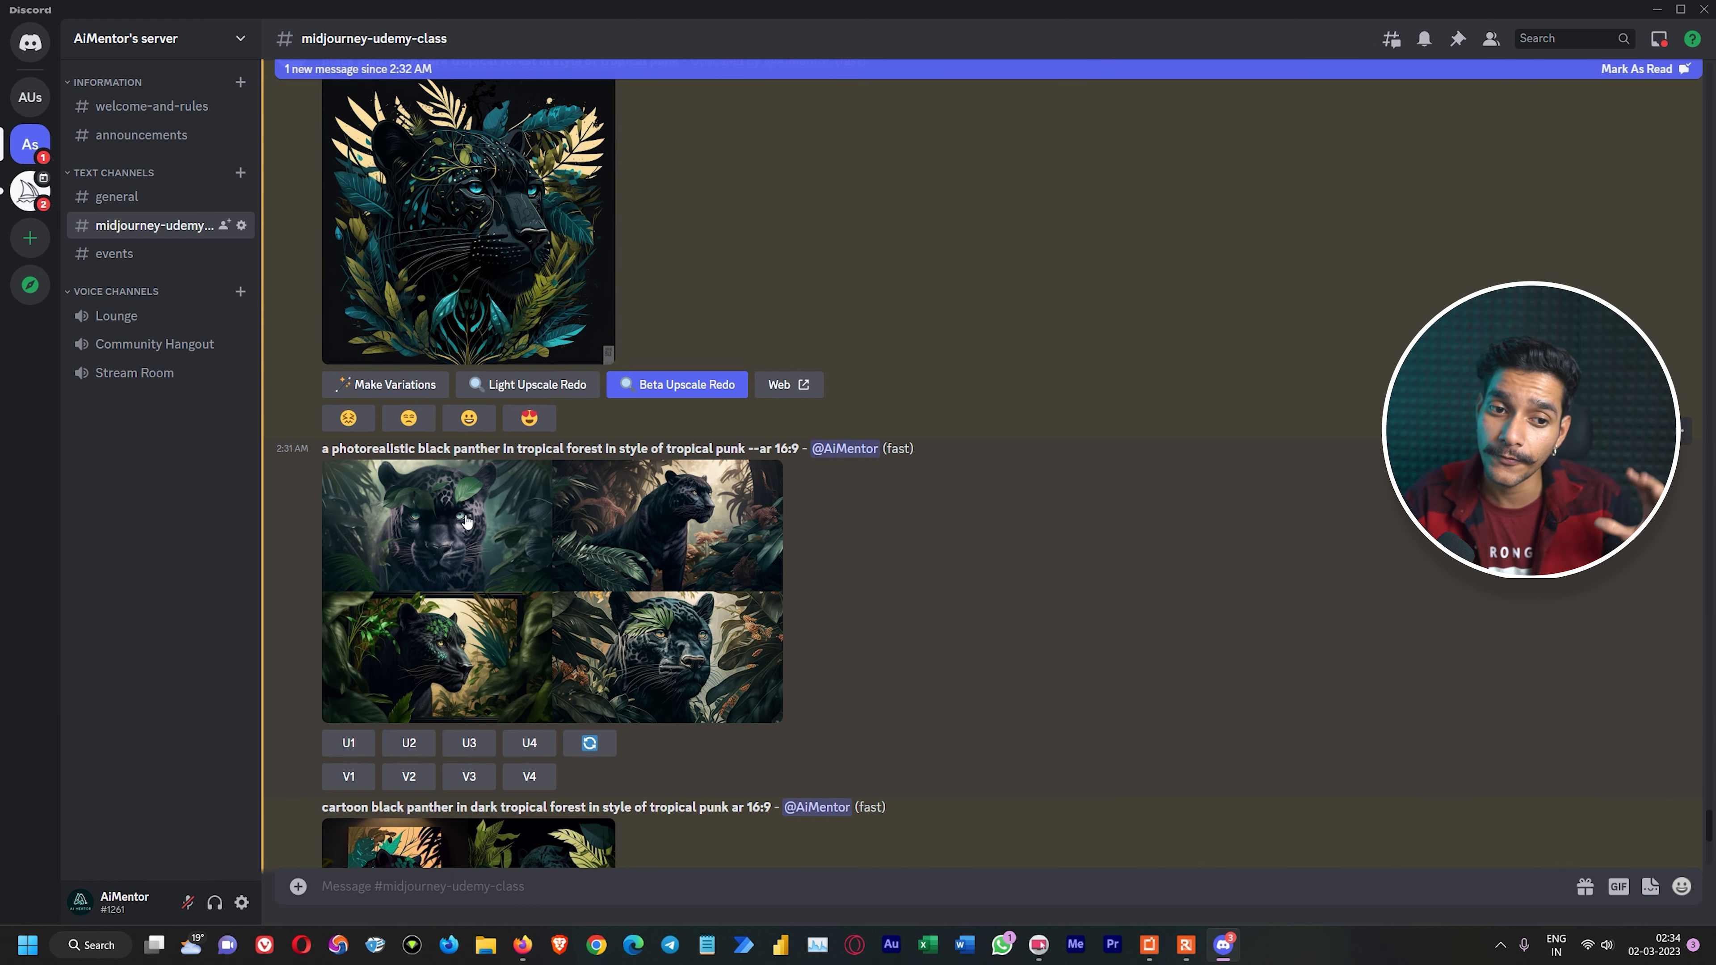
{"action": "left_click", "coordinate": [533, 514]}
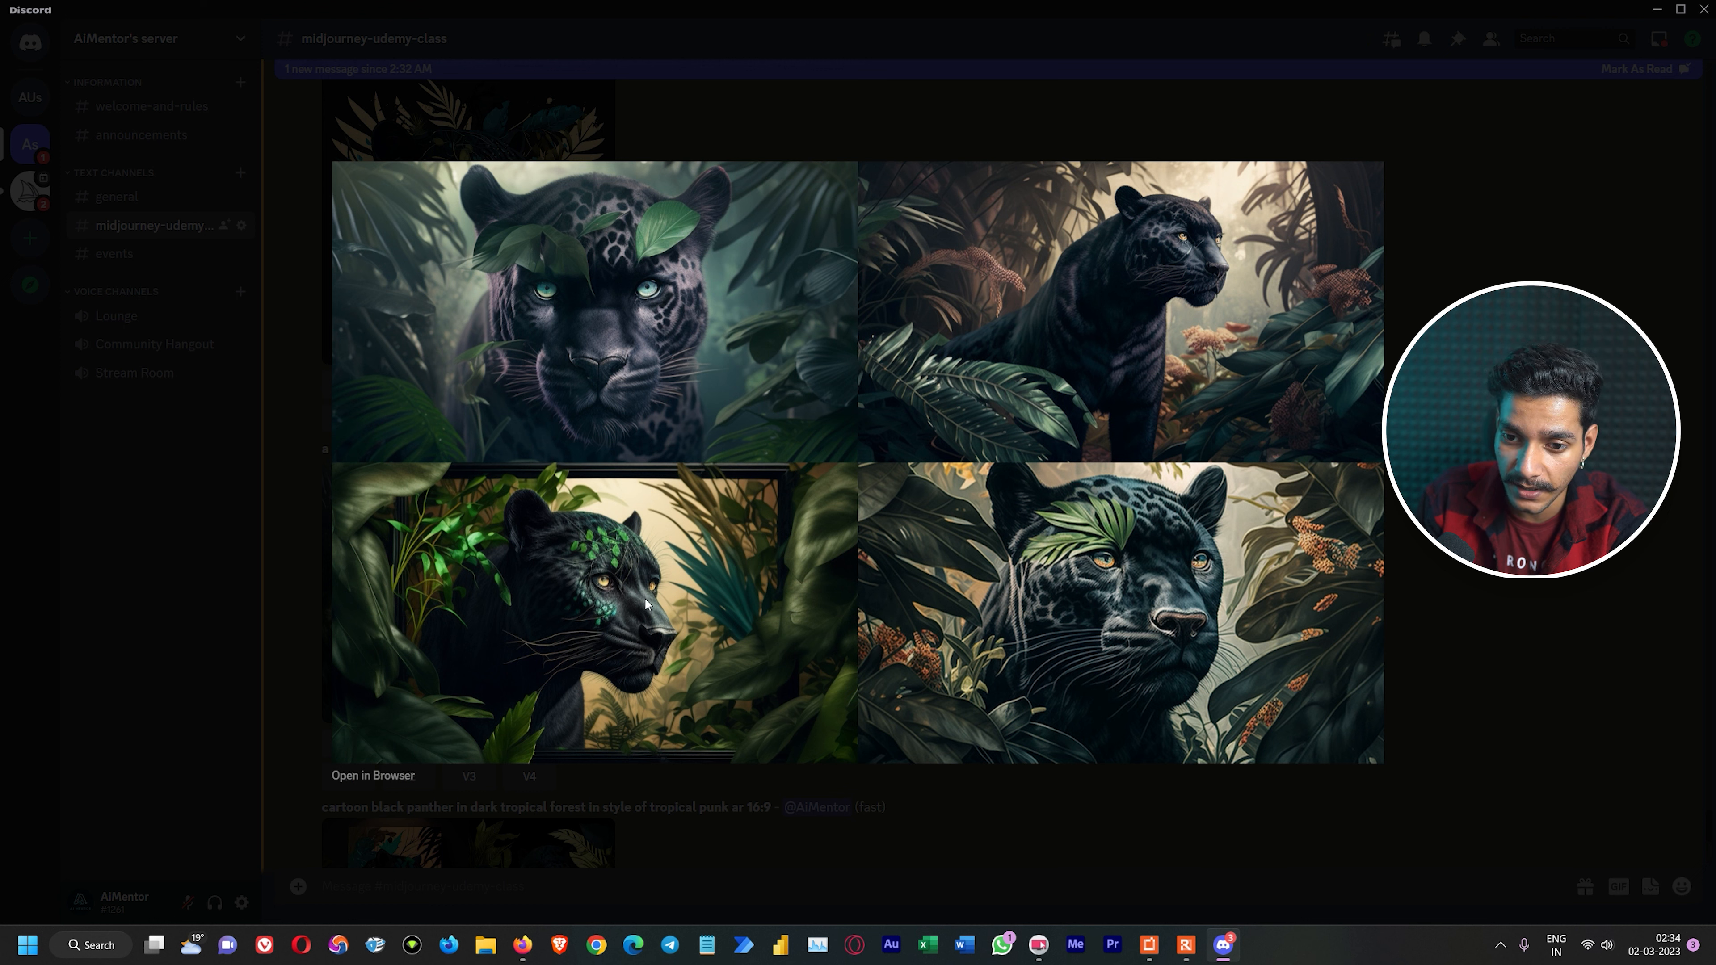
{"action": "left_click", "coordinate": [1412, 562]}
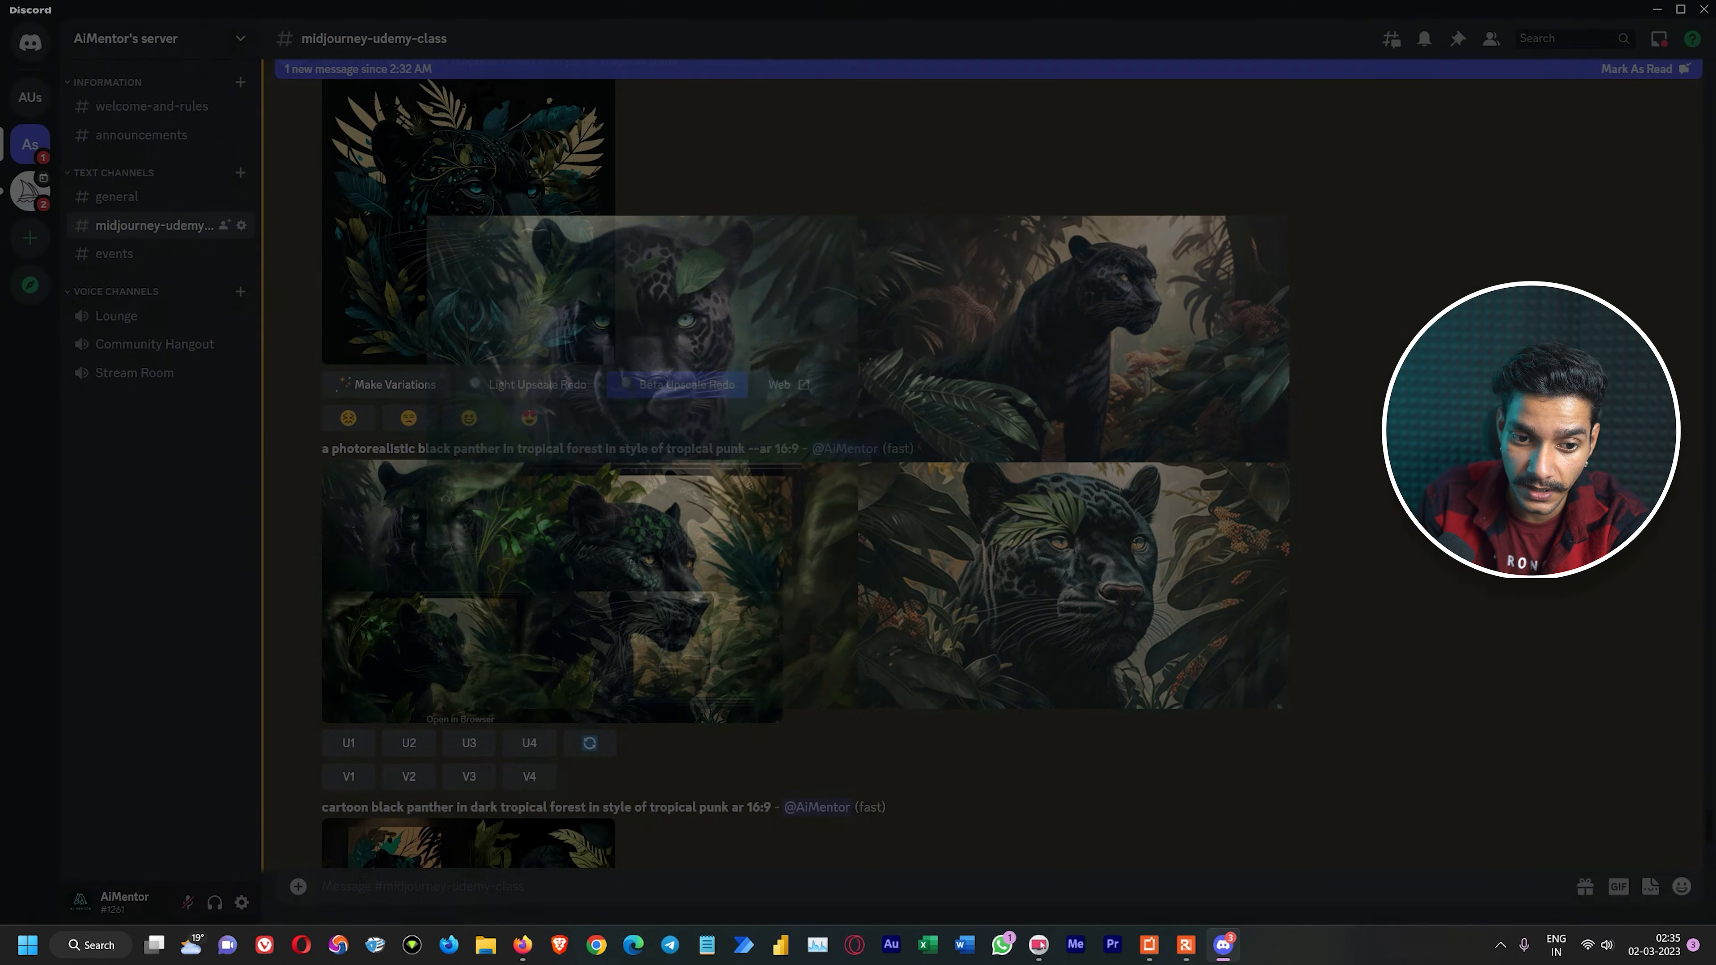
{"action": "left_click", "coordinate": [470, 743]}
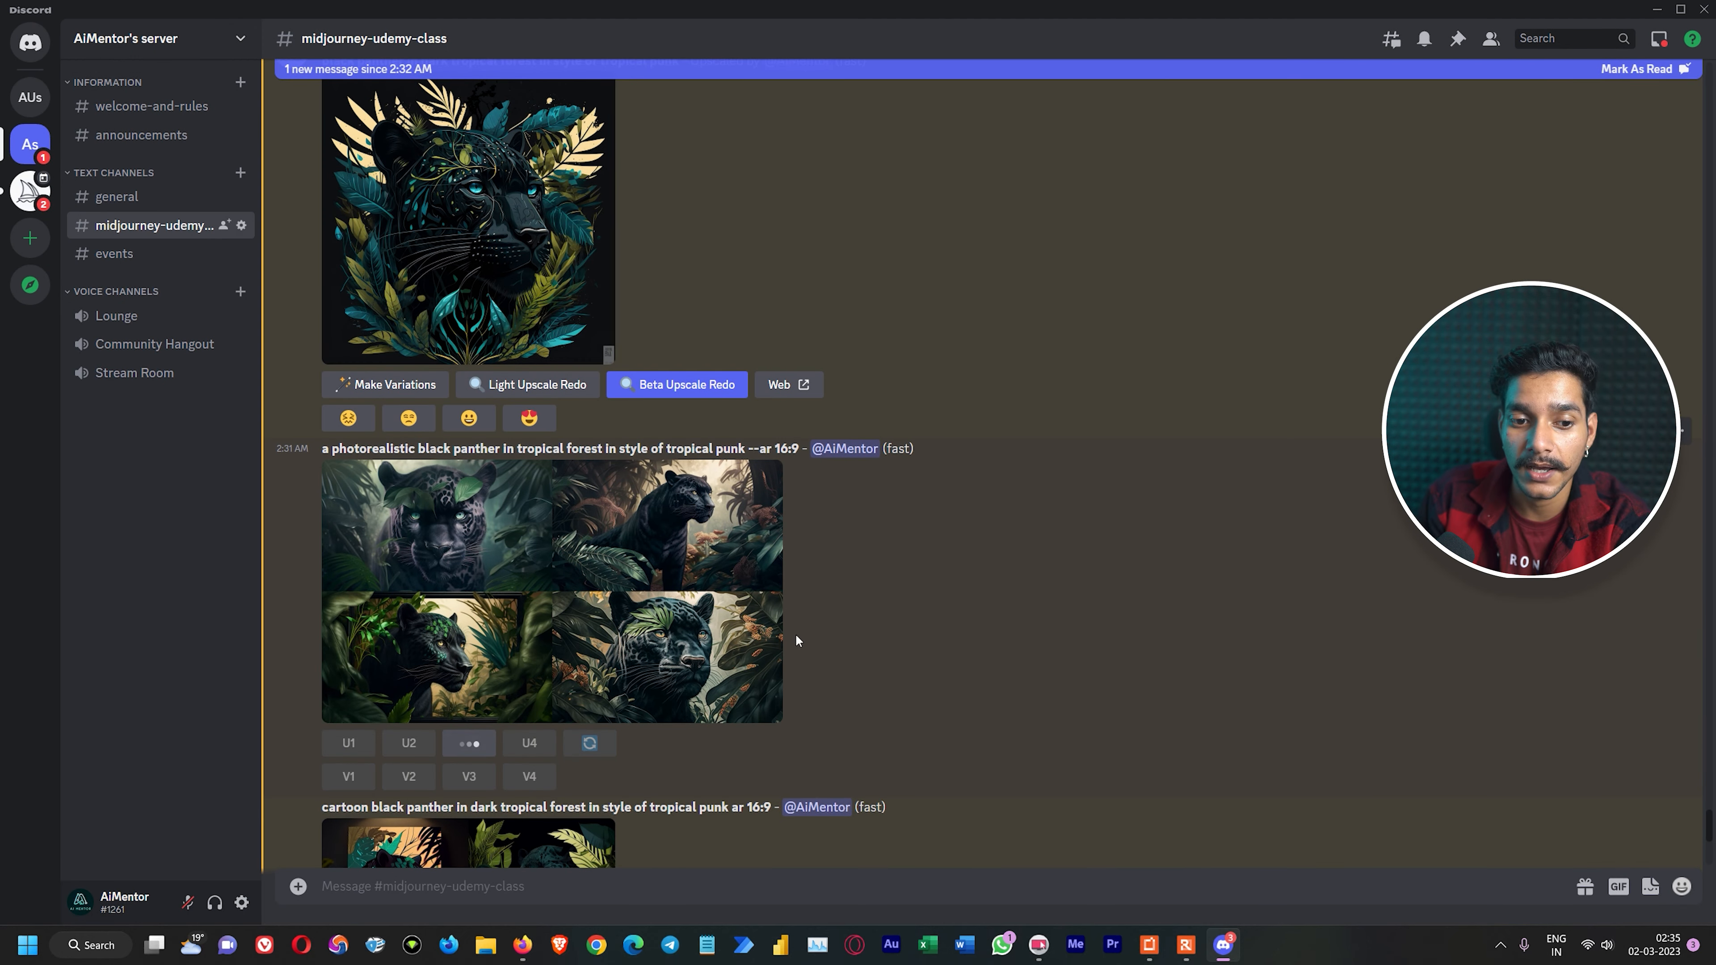
Step: Inspect the enlarged grid of the cartoon panther prompt with ar 16:9 and request an upscale of its image 4
{"action": "scroll", "coordinate": [925, 612], "scroll_direction": "down", "scroll_amount": 5}
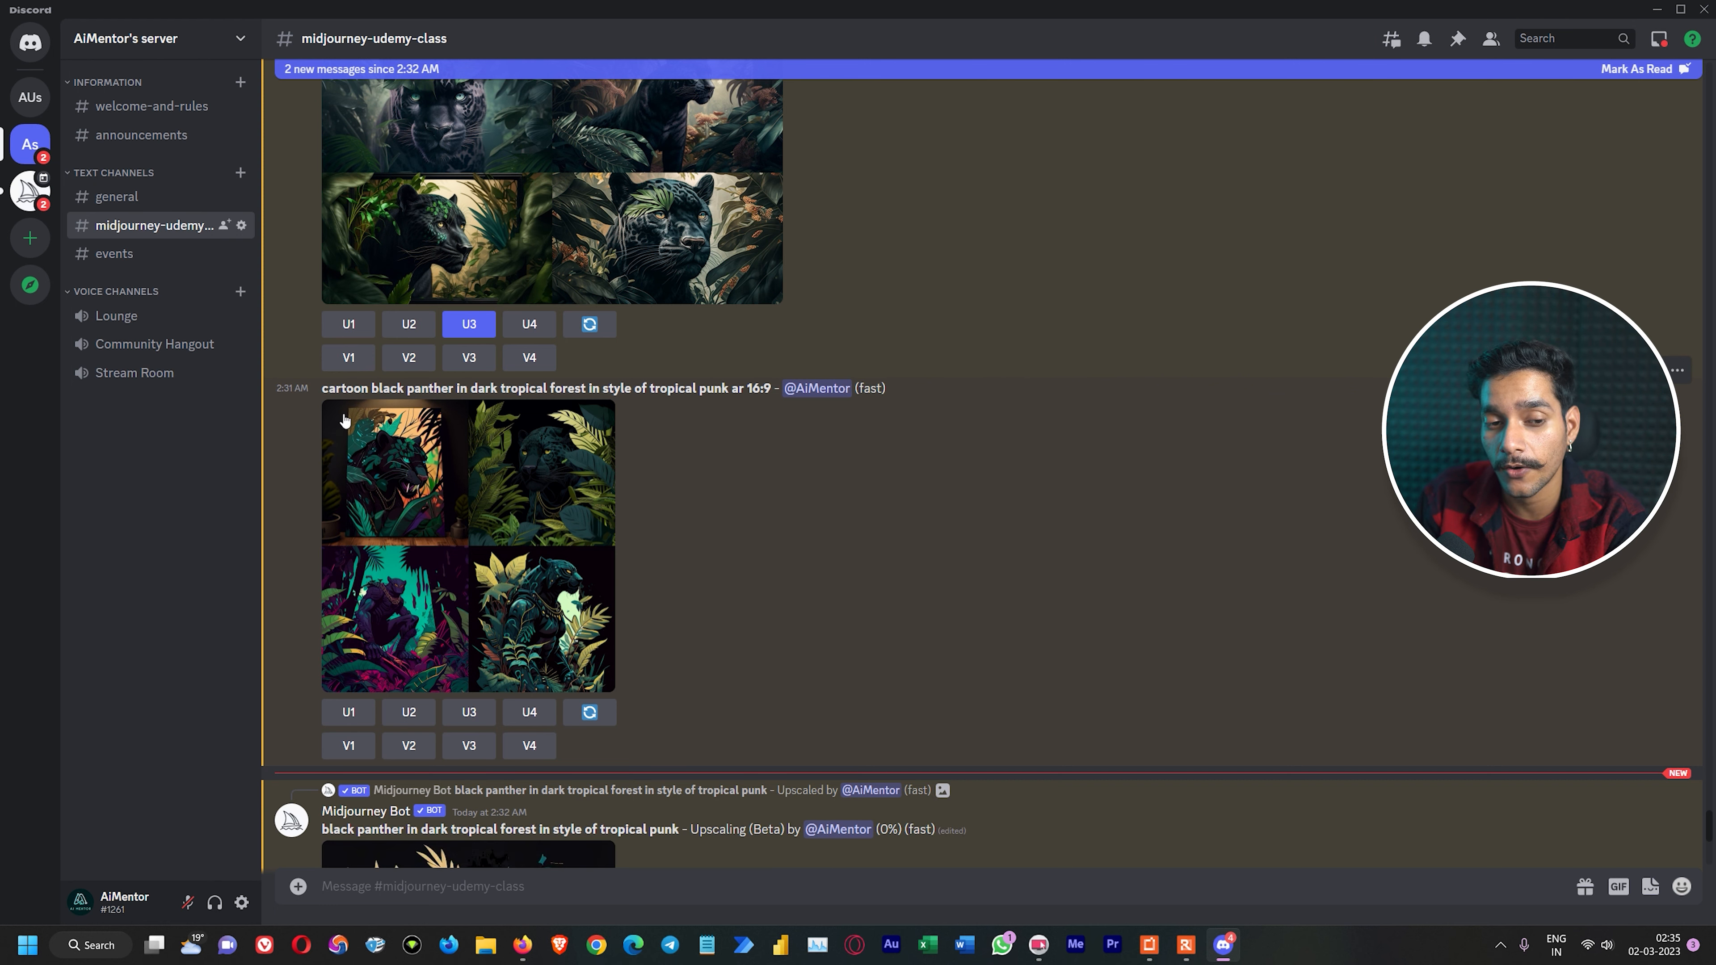
{"action": "left_click", "coordinate": [451, 516]}
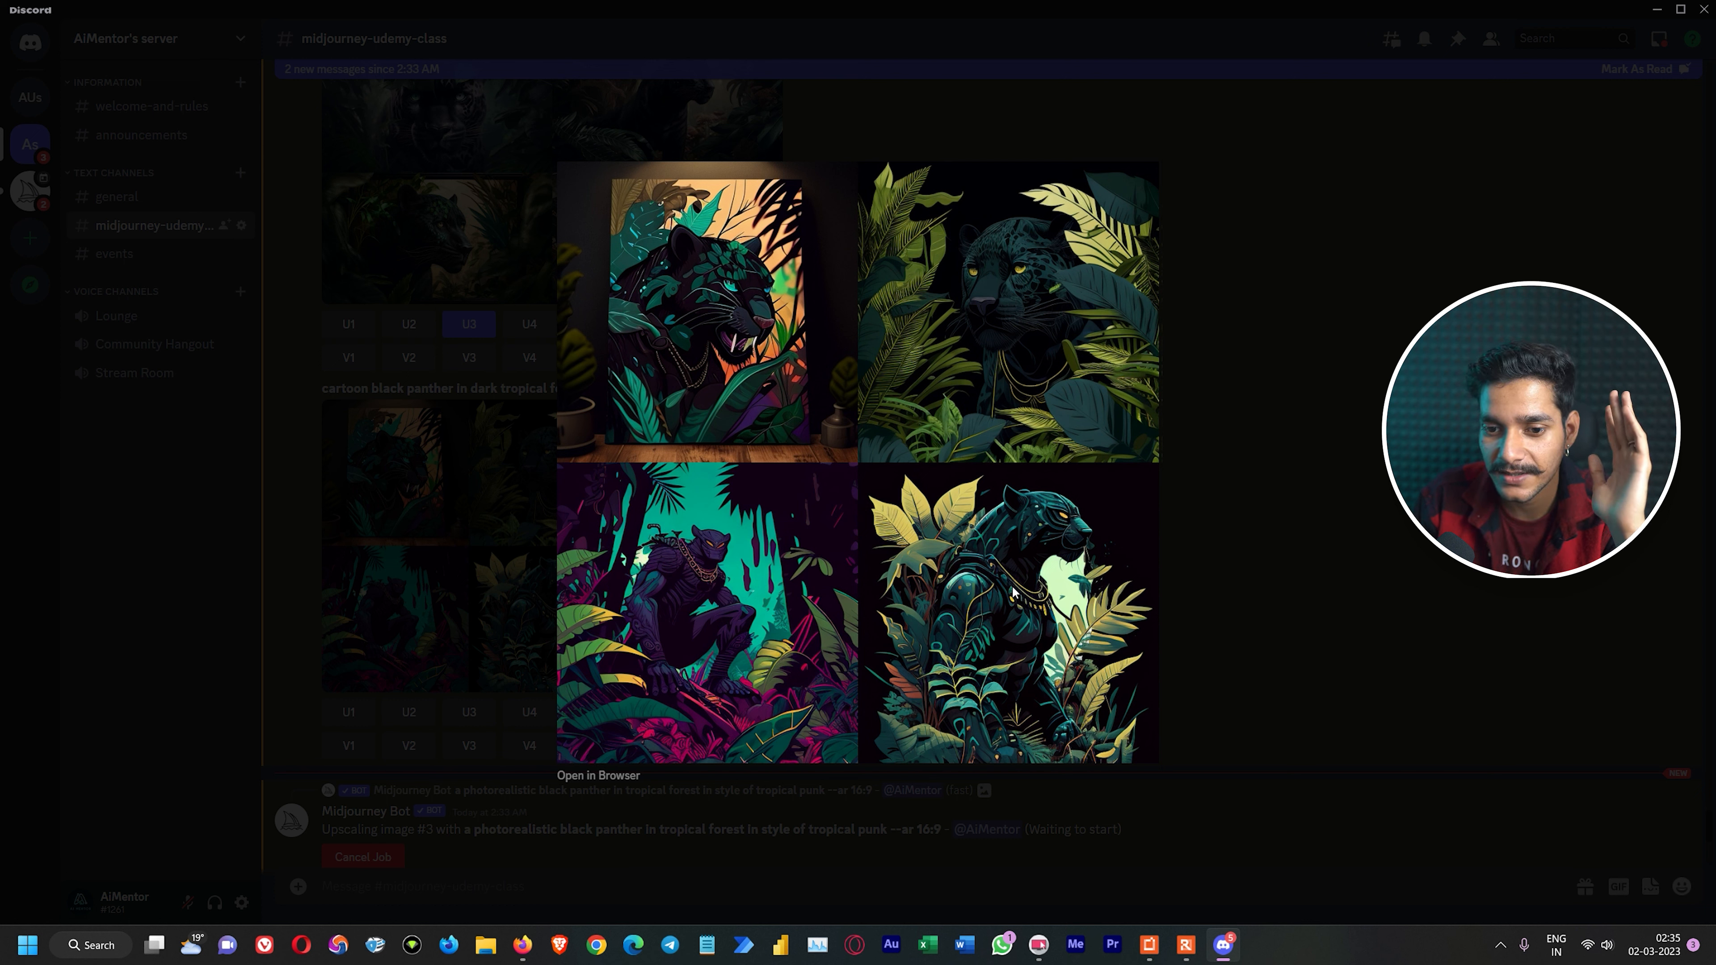
{"action": "left_click", "coordinate": [1323, 543]}
{"action": "left_click", "coordinate": [542, 713]}
Step: Examine the enlarged beta upscale of the tropical punk panther
{"action": "left_click", "coordinate": [513, 475]}
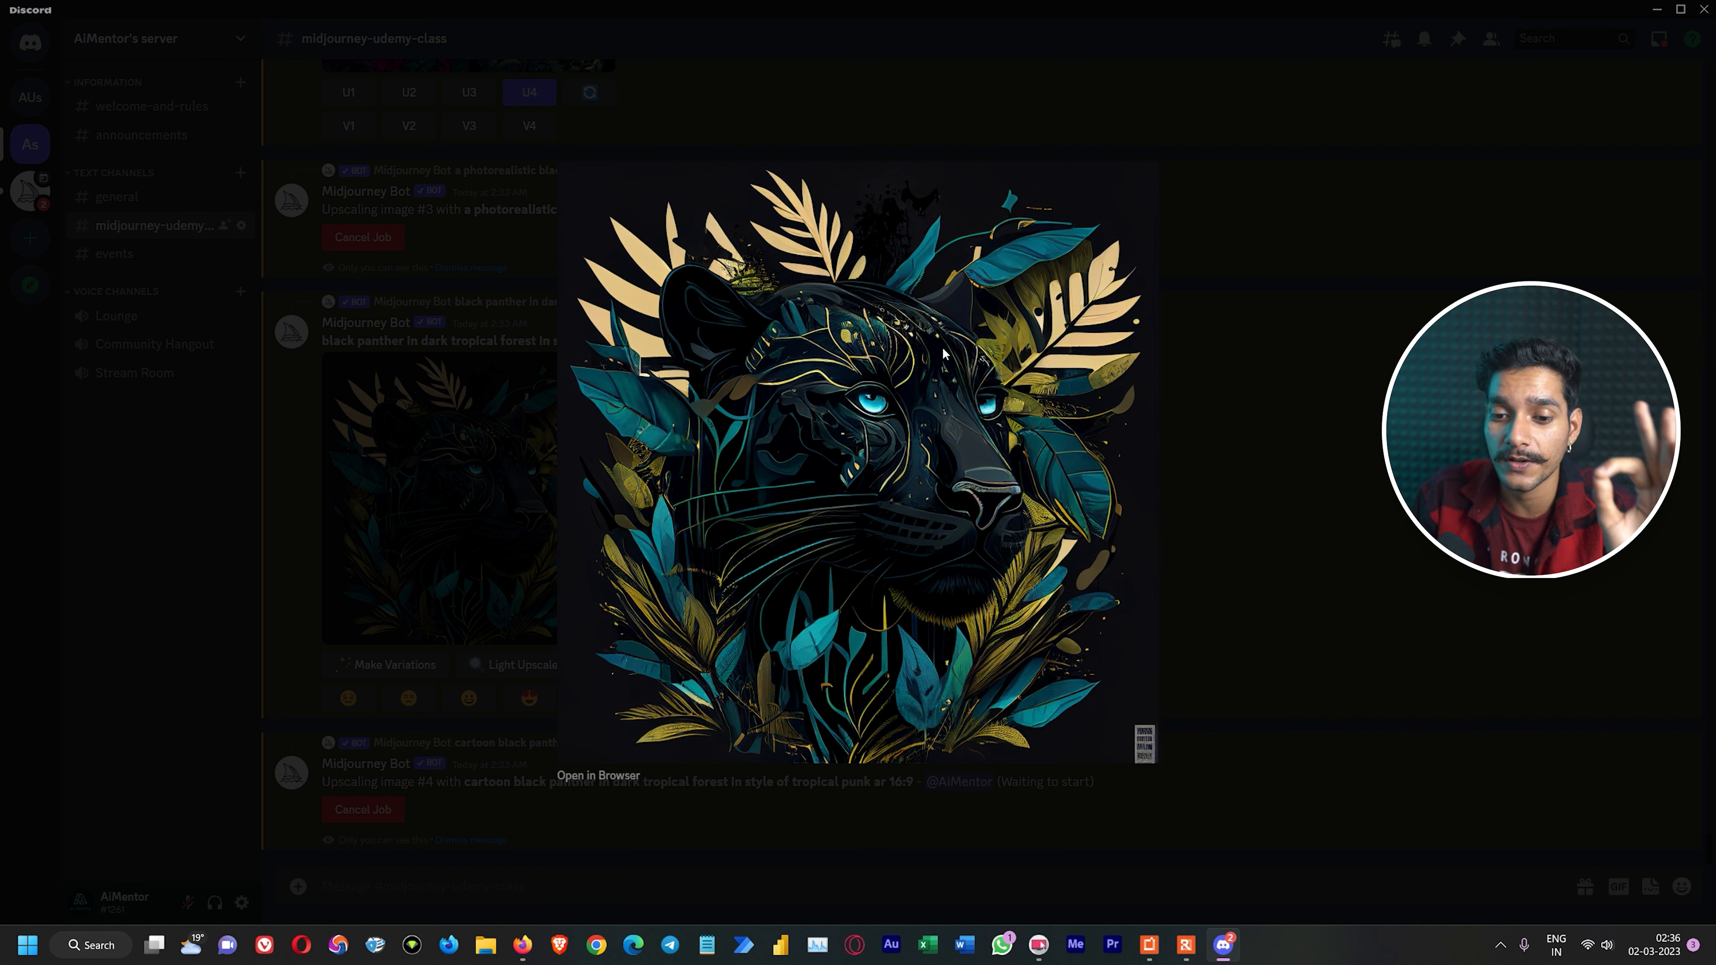
{"action": "left_click", "coordinate": [1227, 421]}
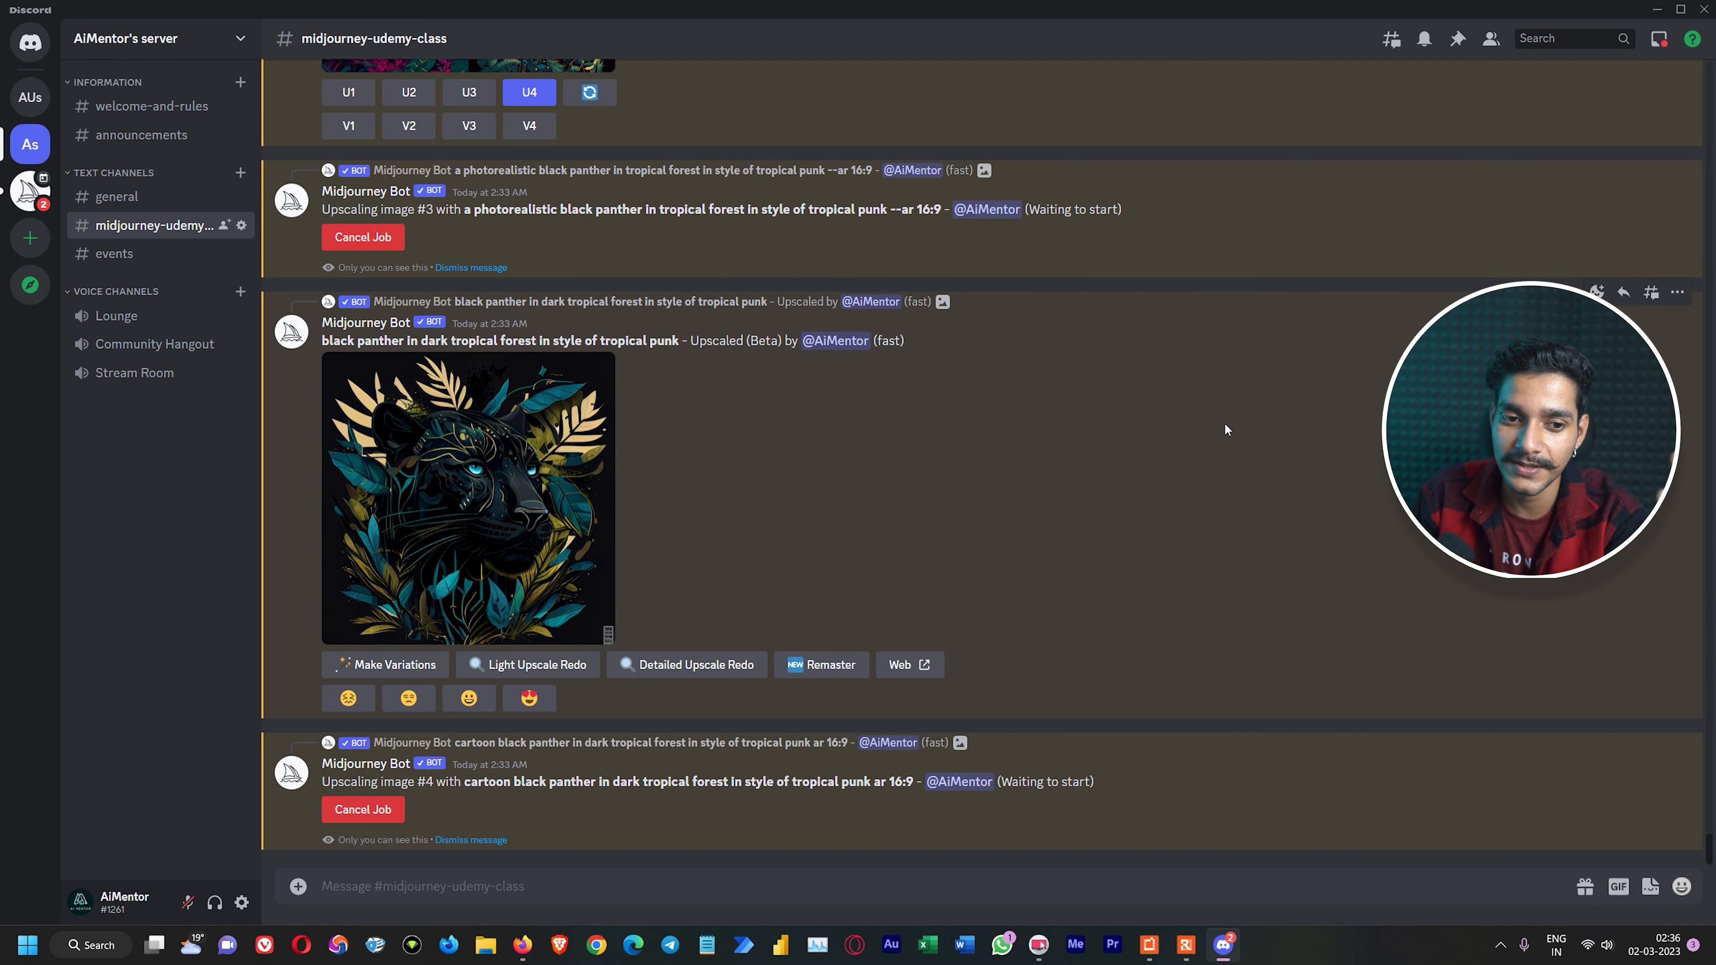
{"action": "scroll", "coordinate": [1023, 508], "scroll_direction": "up", "scroll_amount": 3}
{"action": "scroll", "coordinate": [810, 365], "scroll_direction": "down", "scroll_amount": 3}
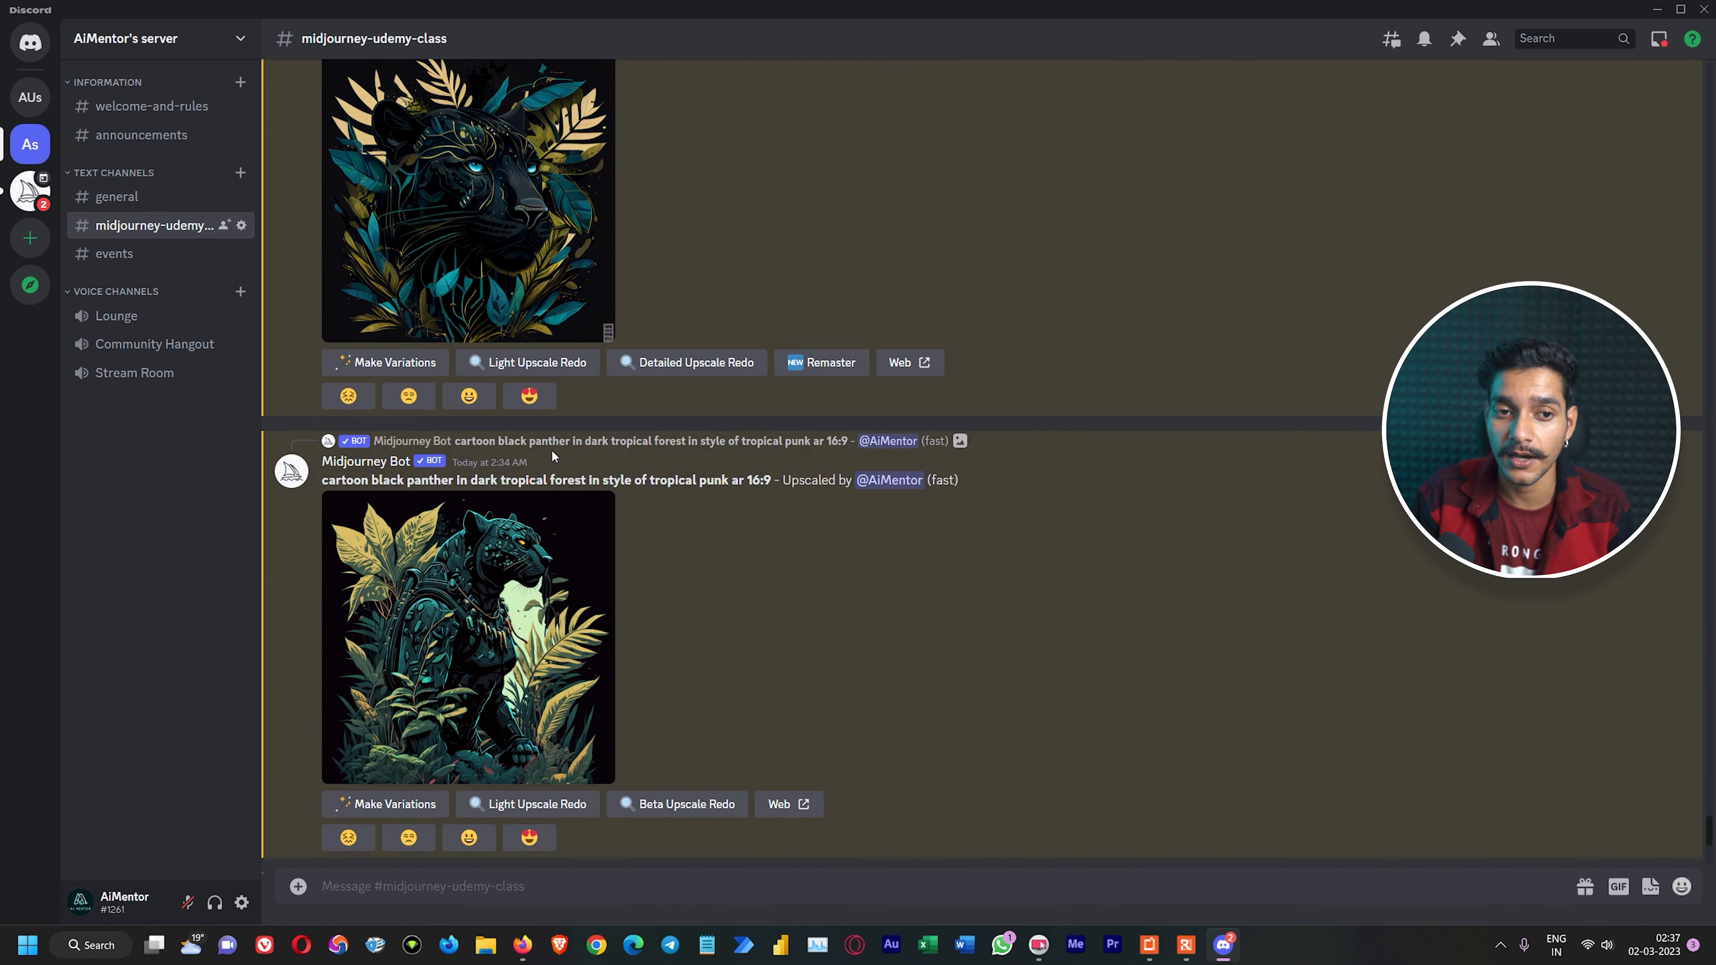
Step: Examine the enlarged upscale of the cartoon panther and look back over the upscaled results
{"action": "left_click", "coordinate": [534, 317]}
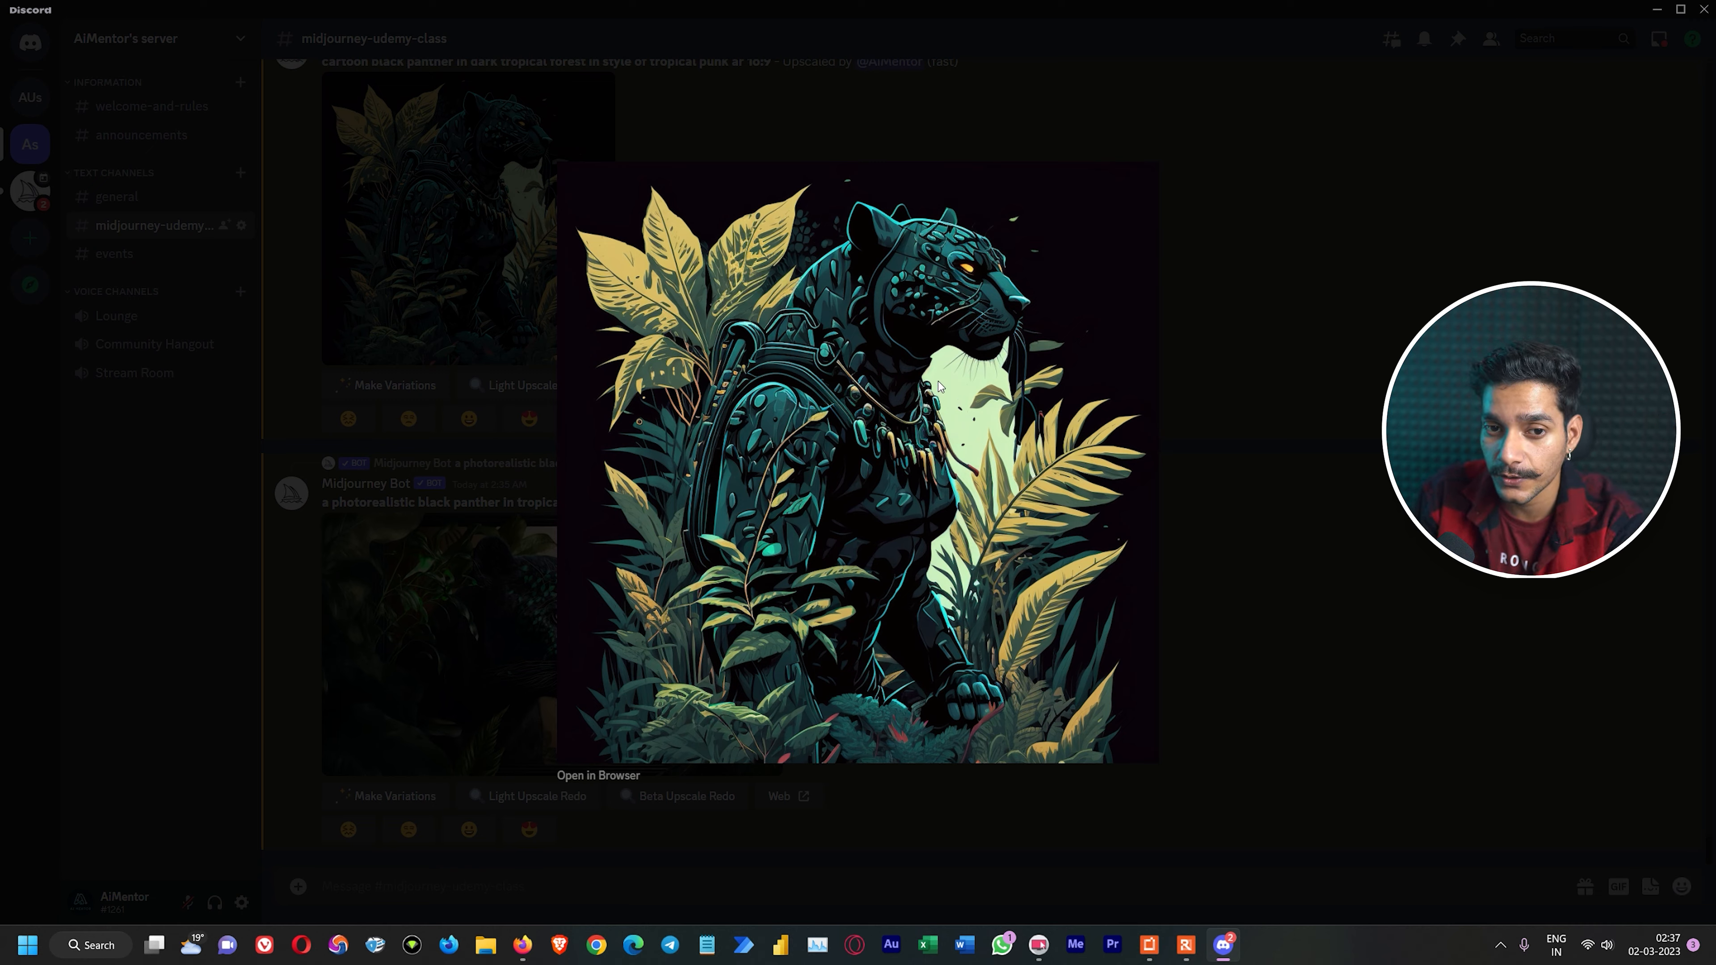
{"action": "key", "text": "Escape"}
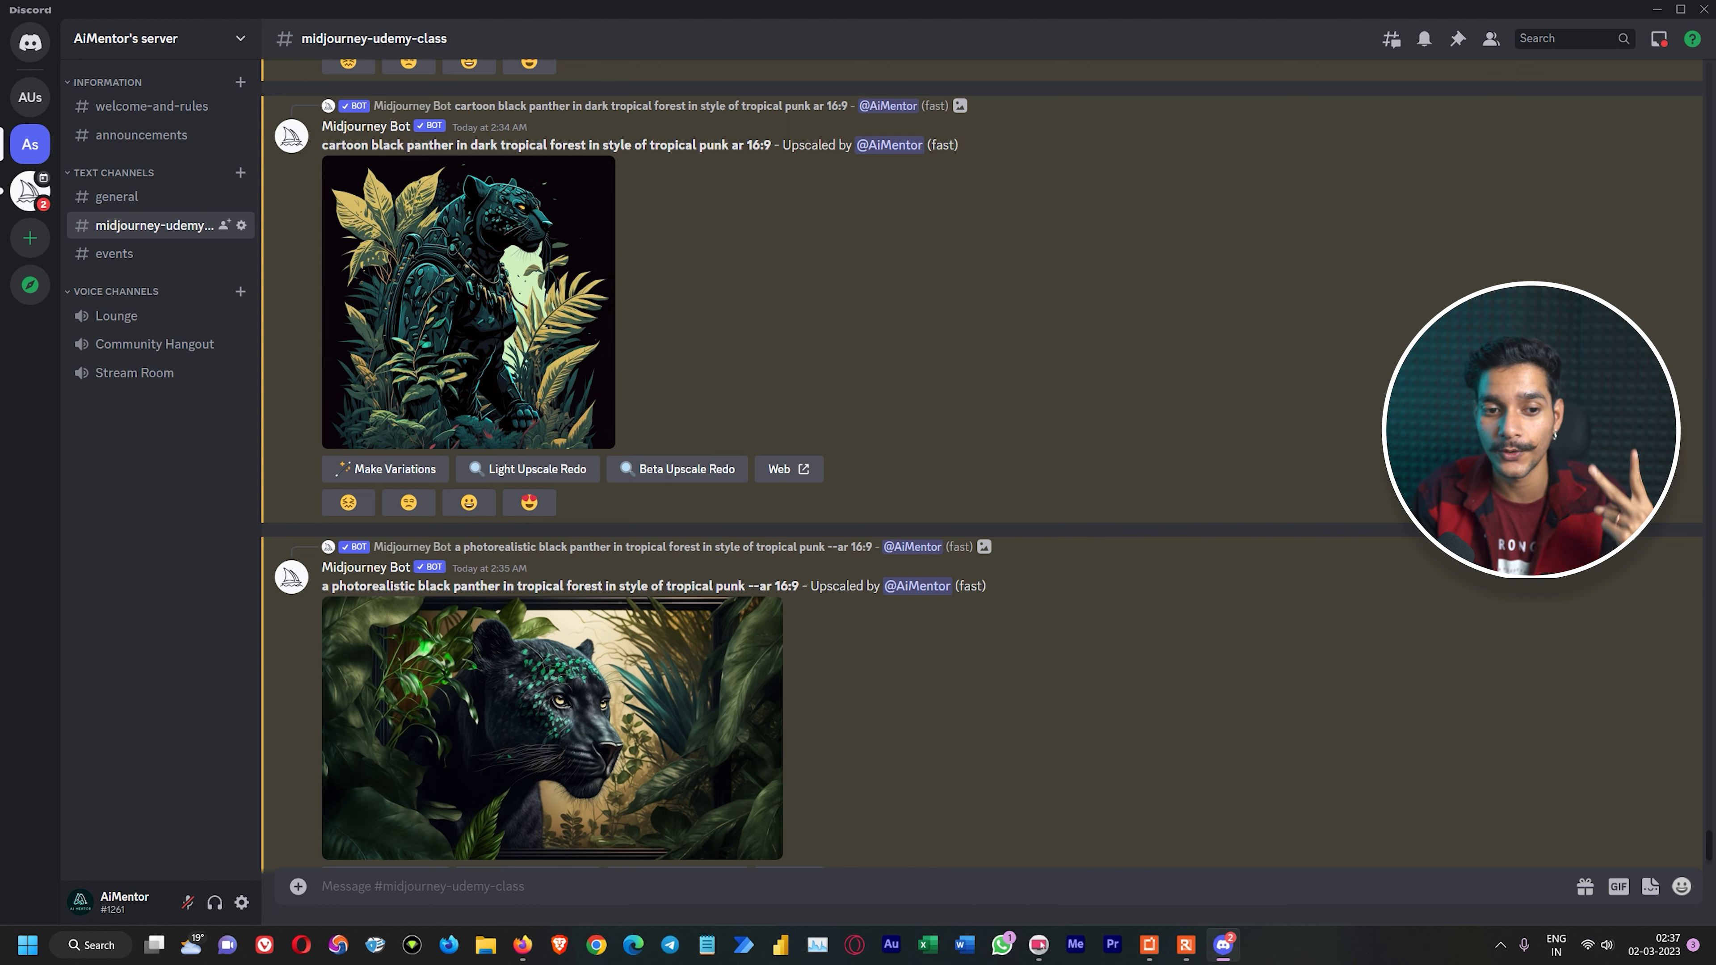
{"action": "scroll", "coordinate": [979, 467], "scroll_direction": "up", "scroll_amount": 7}
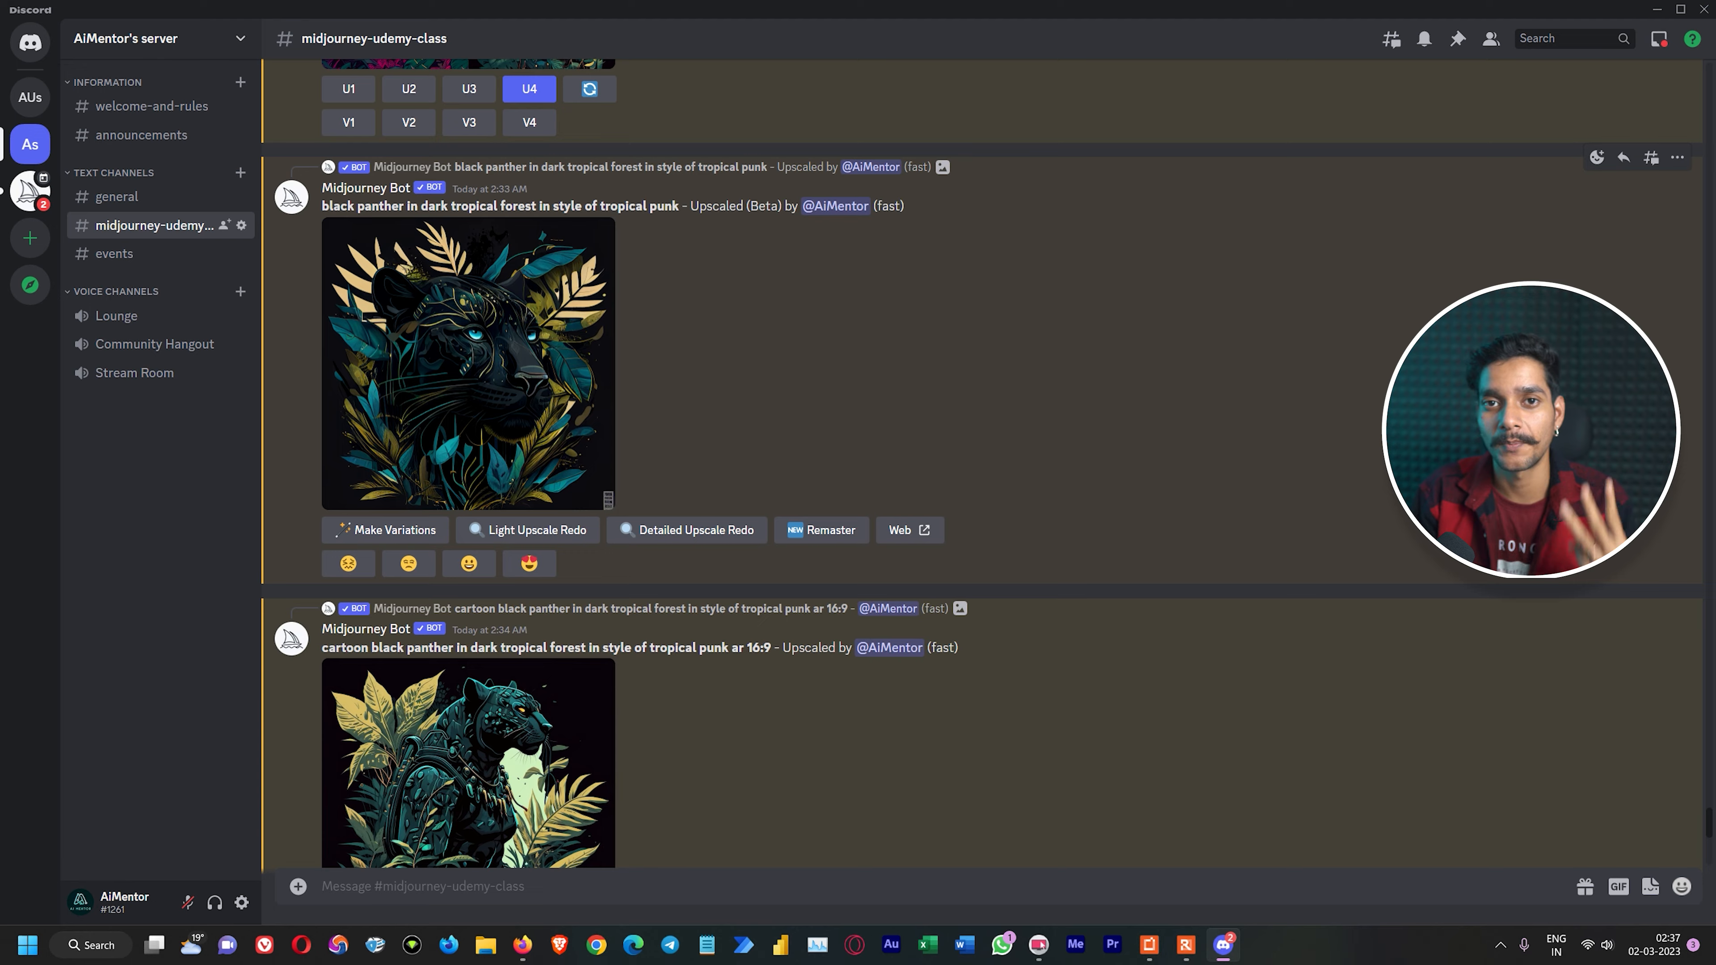